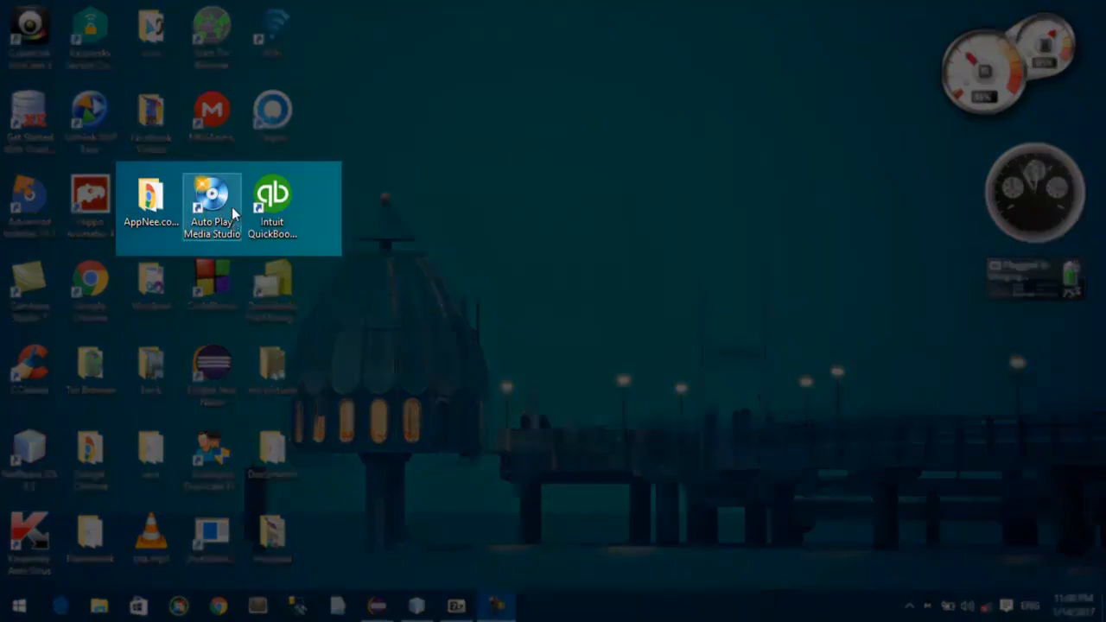
# Step: Open AutoPlay Media Studio and start a new project with the Autorun Menu - Basic template
pyautogui.doubleClick(232, 206)
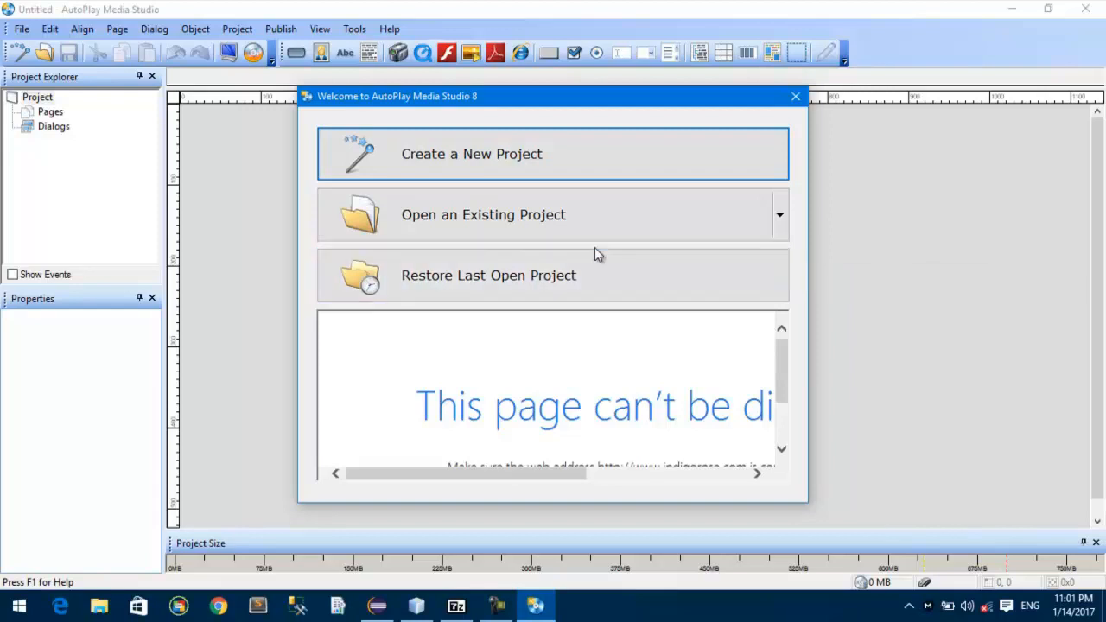
pyautogui.click(410, 156)
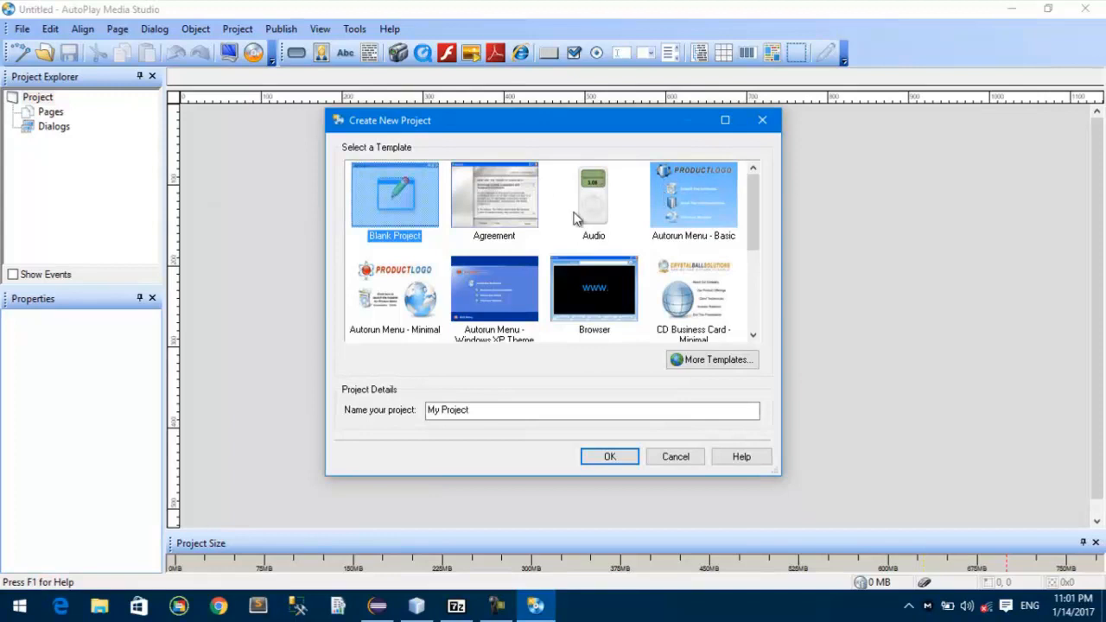
pyautogui.scroll(-2, 673, 203)
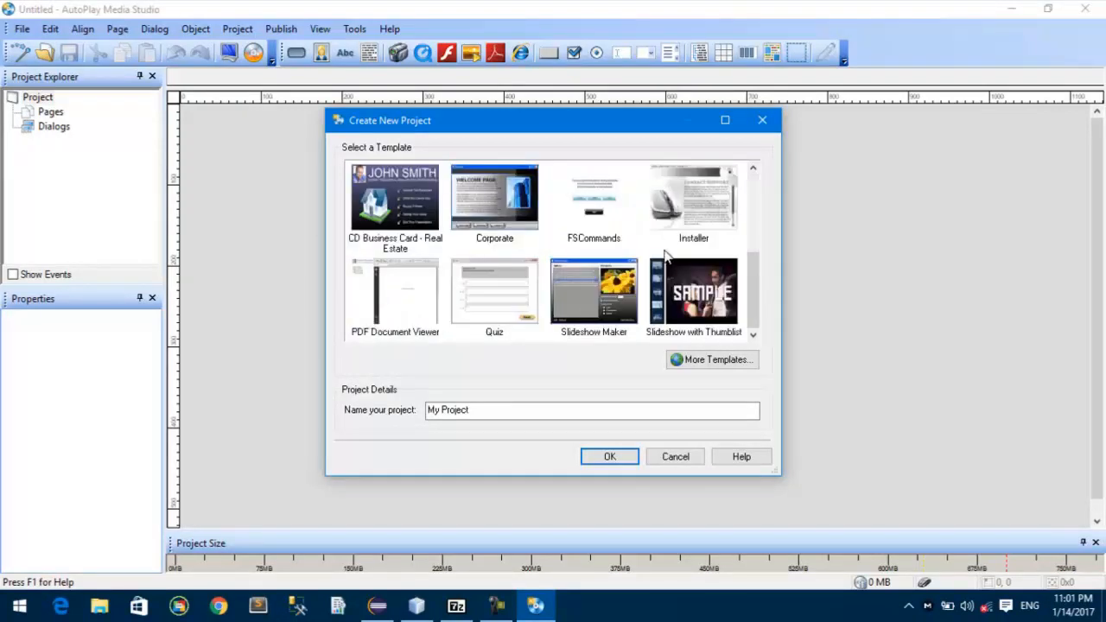
pyautogui.scroll(2, 516, 298)
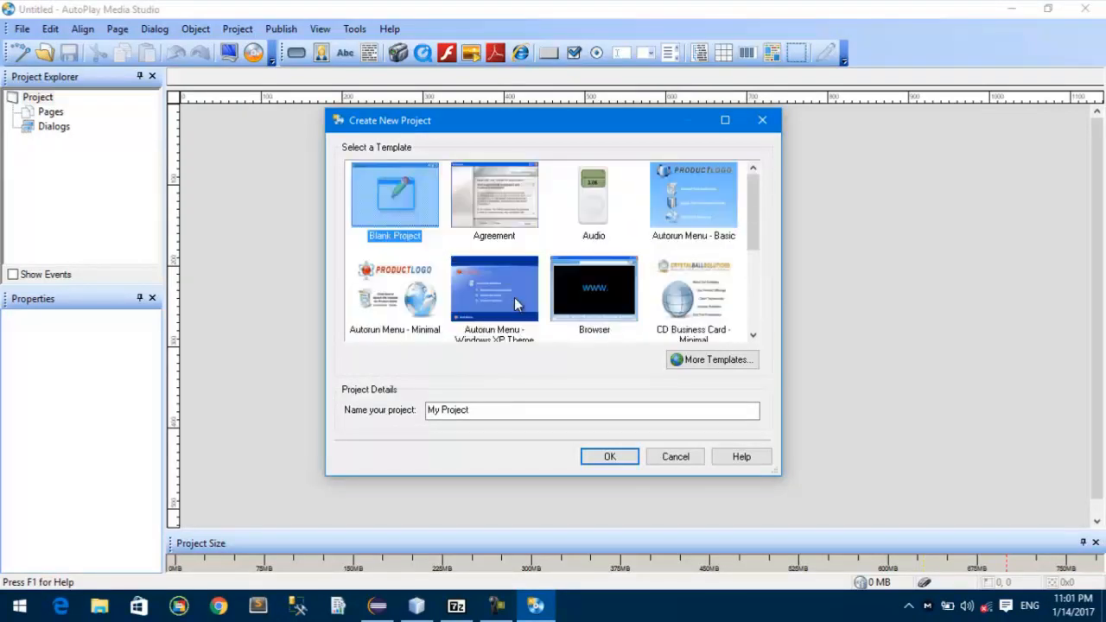
pyautogui.click(511, 239)
pyautogui.click(672, 203)
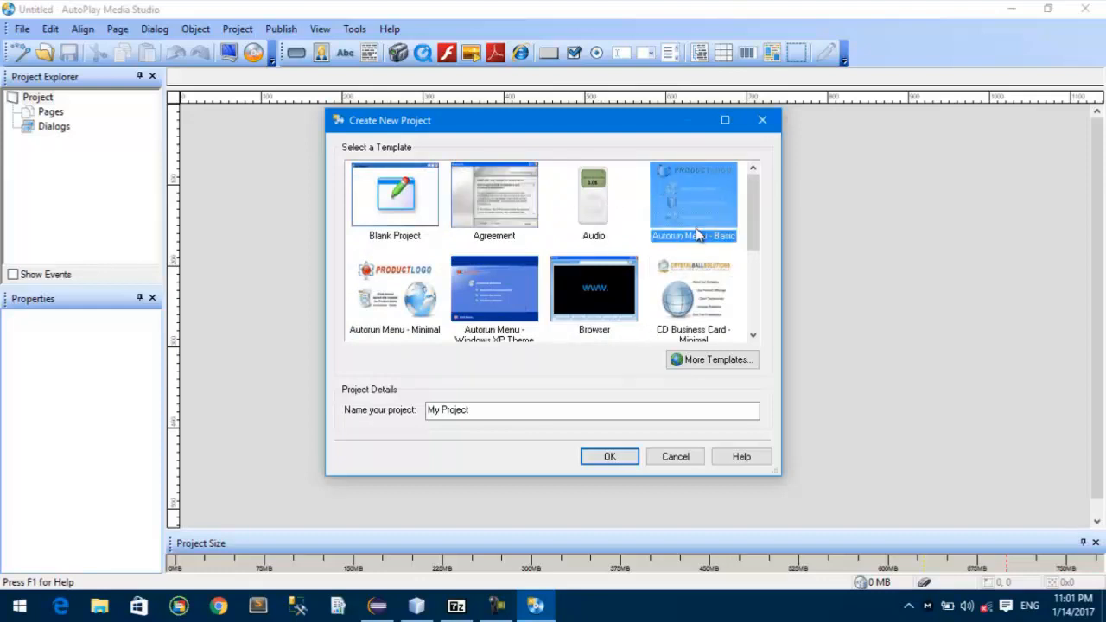
# Step: Name the project Product, create it, and preview its autorun menu
pyautogui.doubleClick(561, 414)
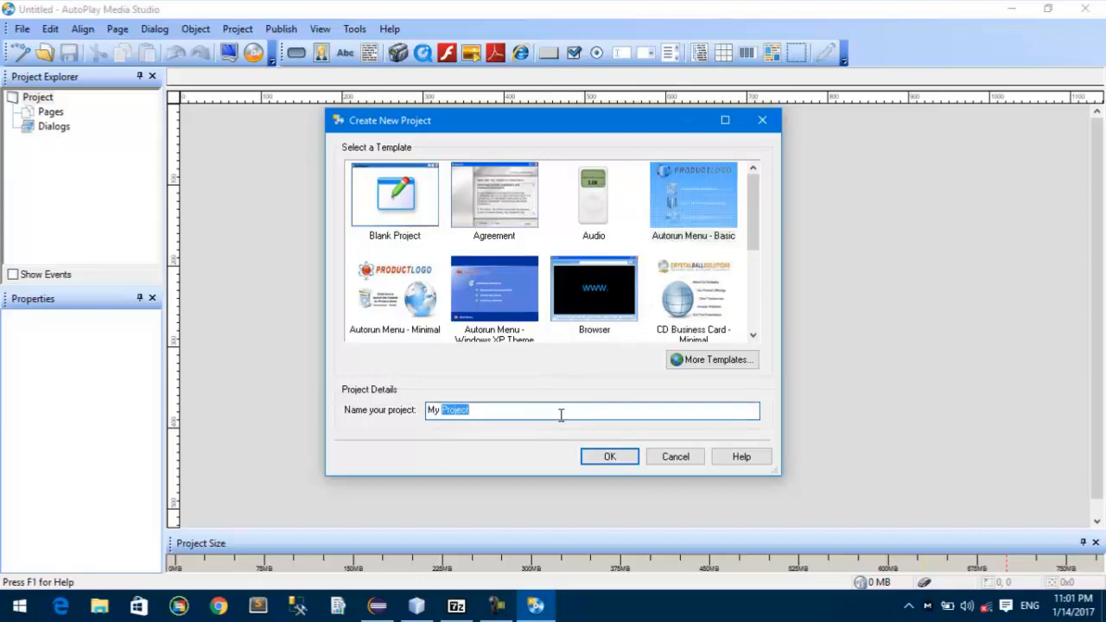
pyautogui.press('BackSpace')
pyautogui.press('BackSpace')
pyautogui.write('Produ')
pyautogui.click(616, 456)
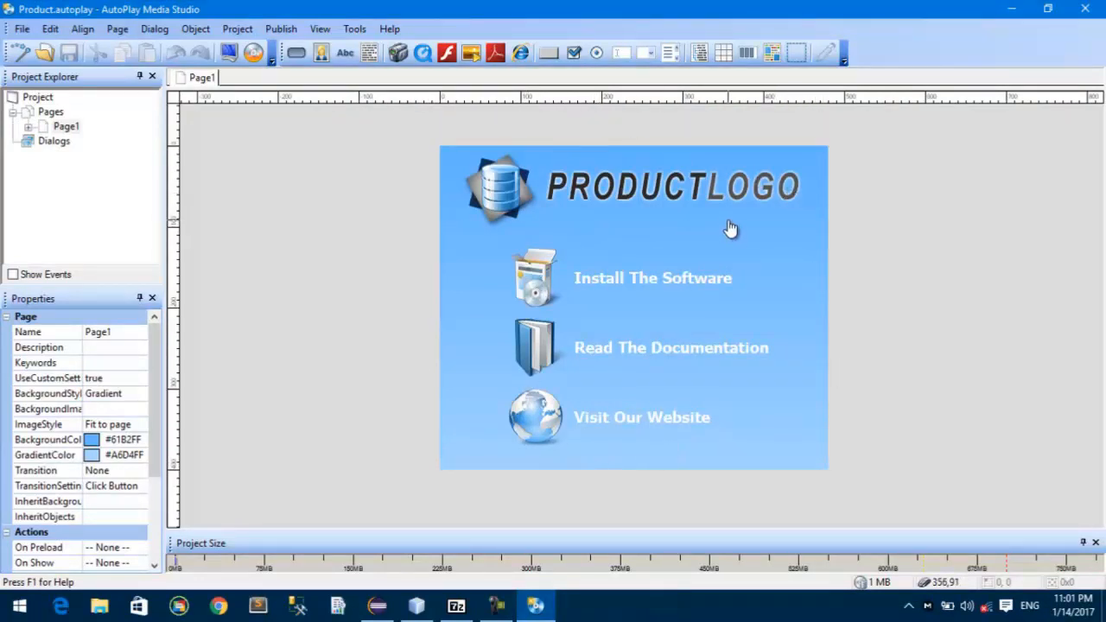
pyautogui.press('F7')
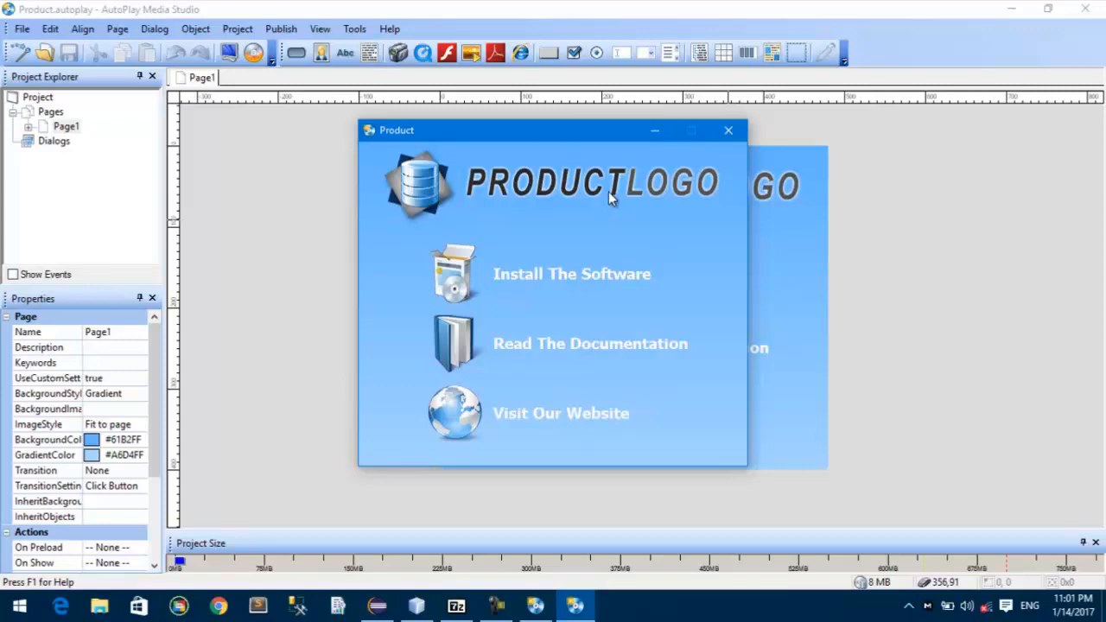
pyautogui.click(722, 133)
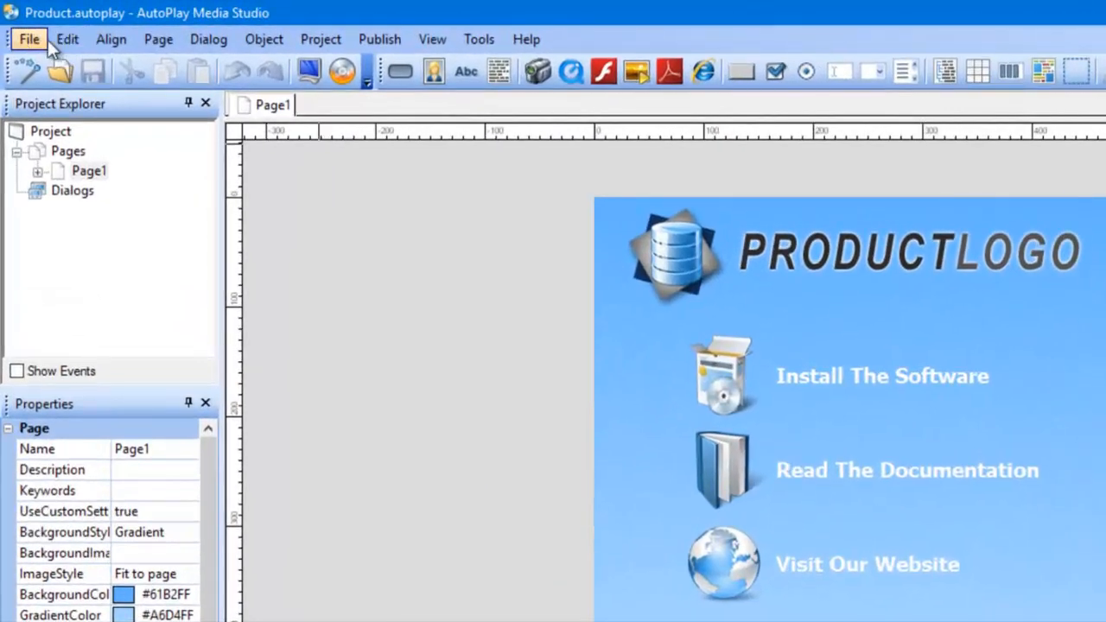
# Step: Create a new project named Tijaabo from the Blank Project template and preview its page
pyautogui.click(35, 29)
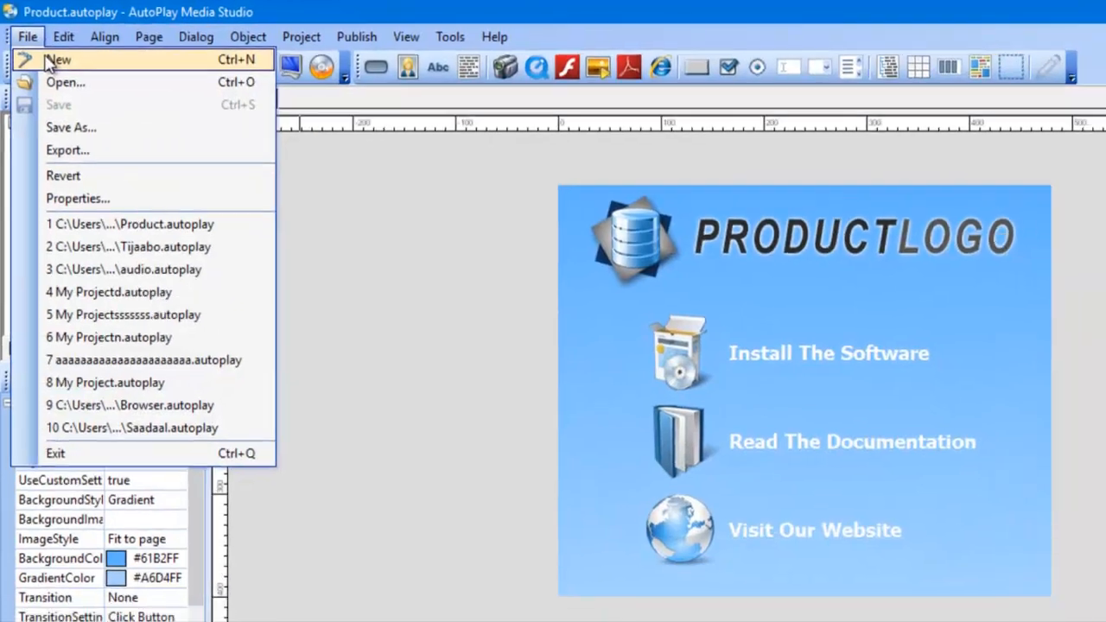
pyautogui.click(50, 65)
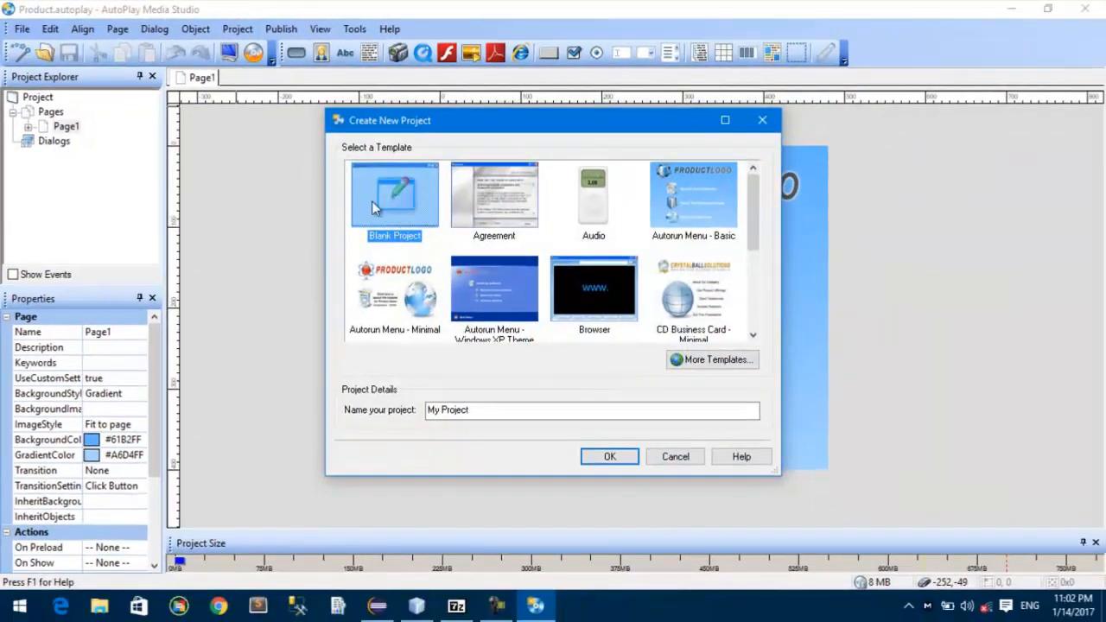
pyautogui.click(483, 416)
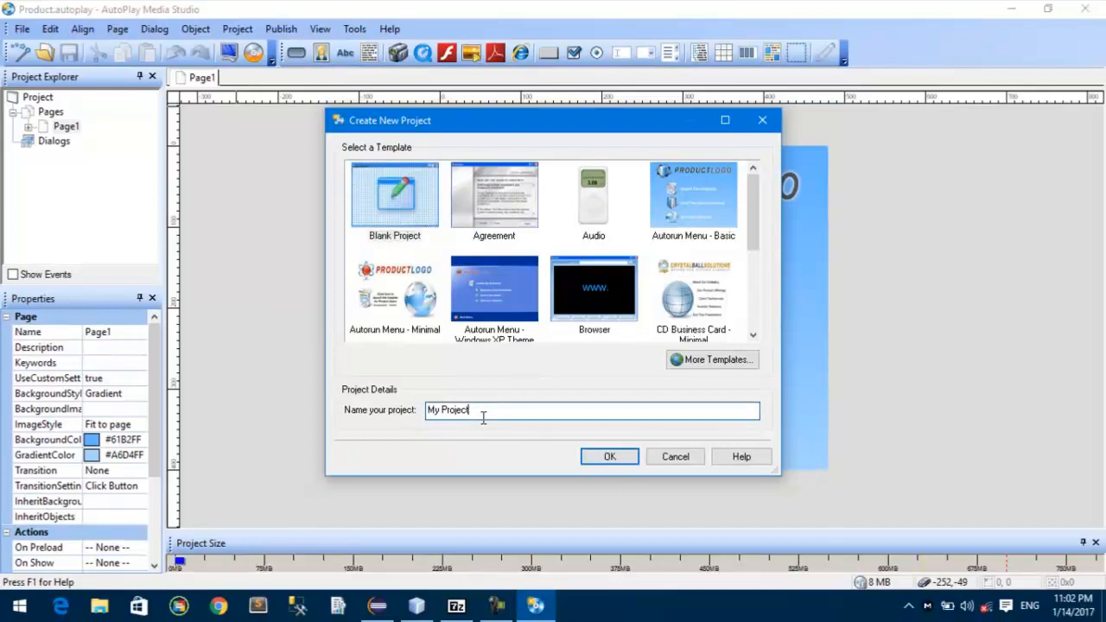
pyautogui.hotkey('ctrl', 'a')
pyautogui.write('Tijaabo')
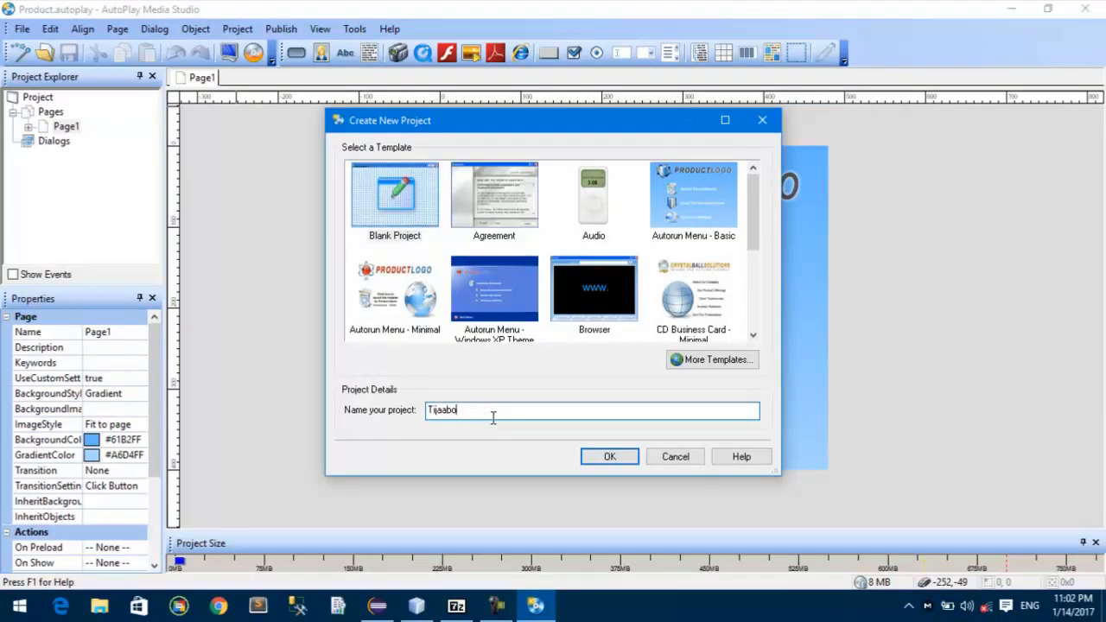
pyautogui.click(601, 458)
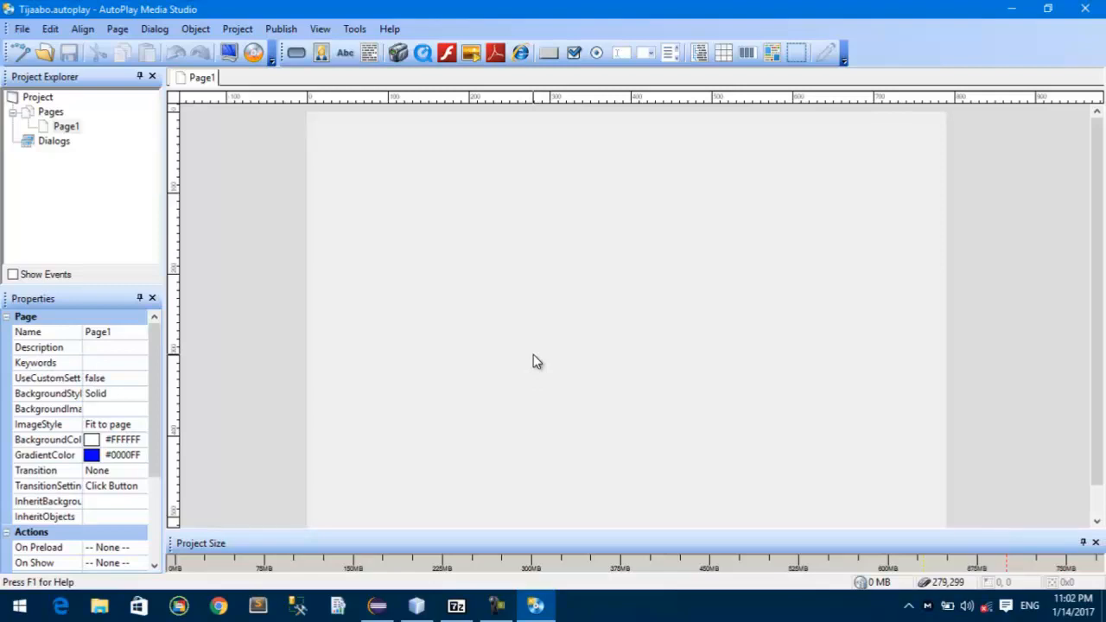
pyautogui.press('F5')
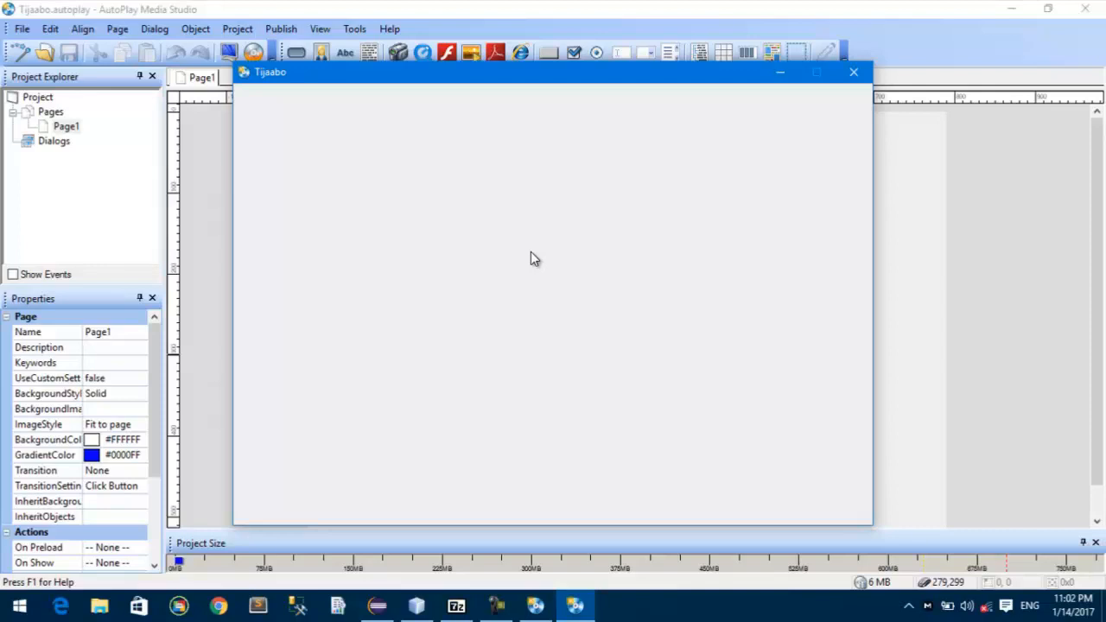
pyautogui.click(853, 72)
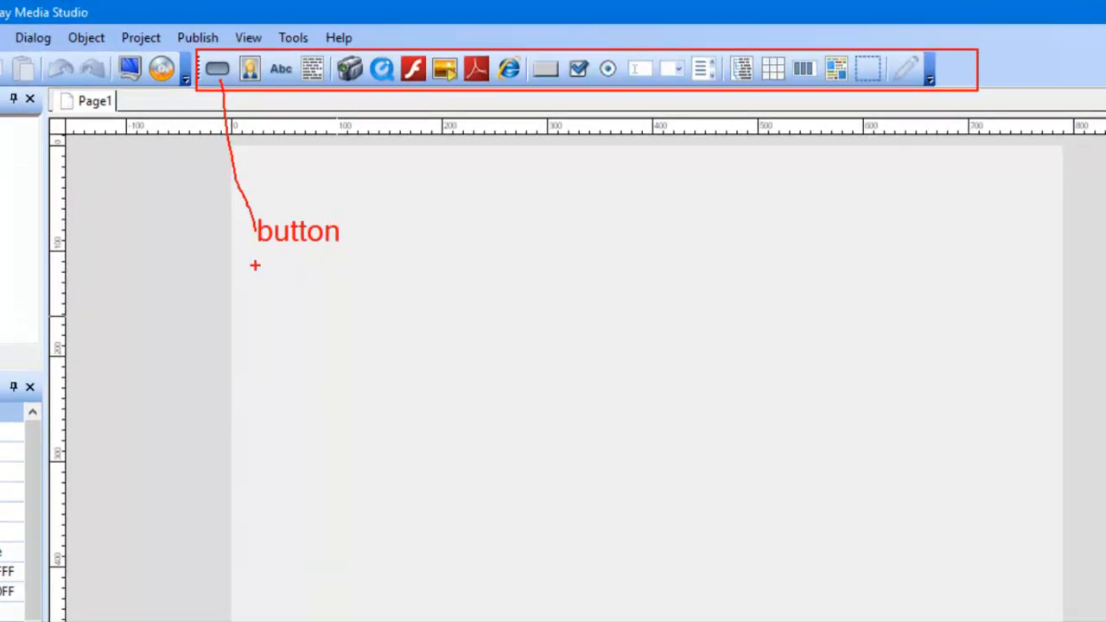
pyautogui.moveTo(255, 86); pyautogui.dragTo(404, 245)
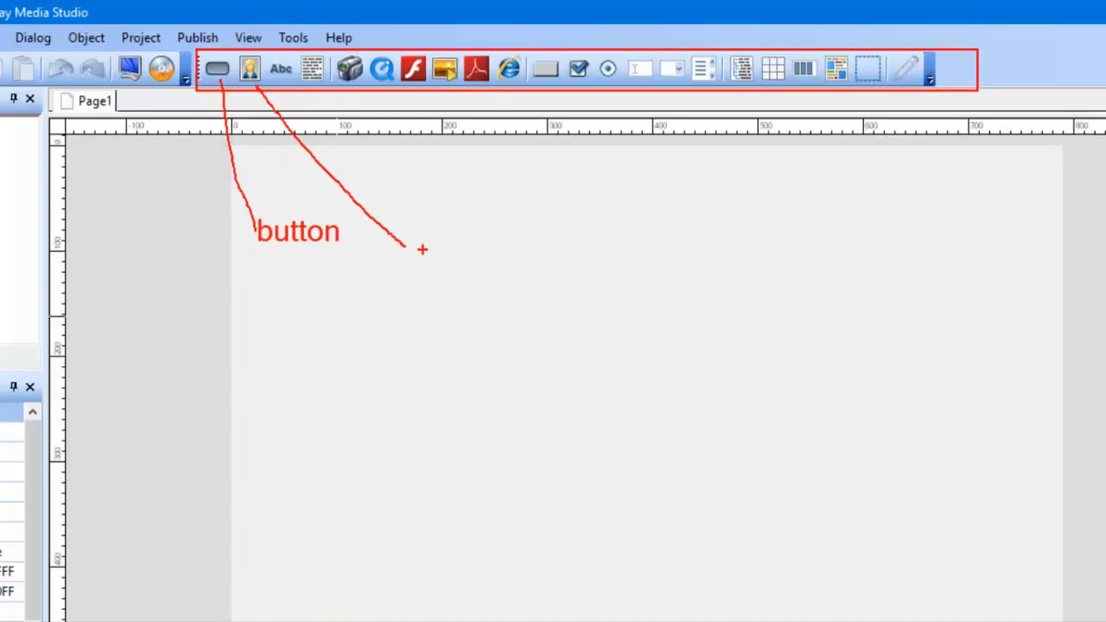
pyautogui.press('t')
pyautogui.write('u')
pyautogui.press('BackSpace')
pyautogui.write('images')
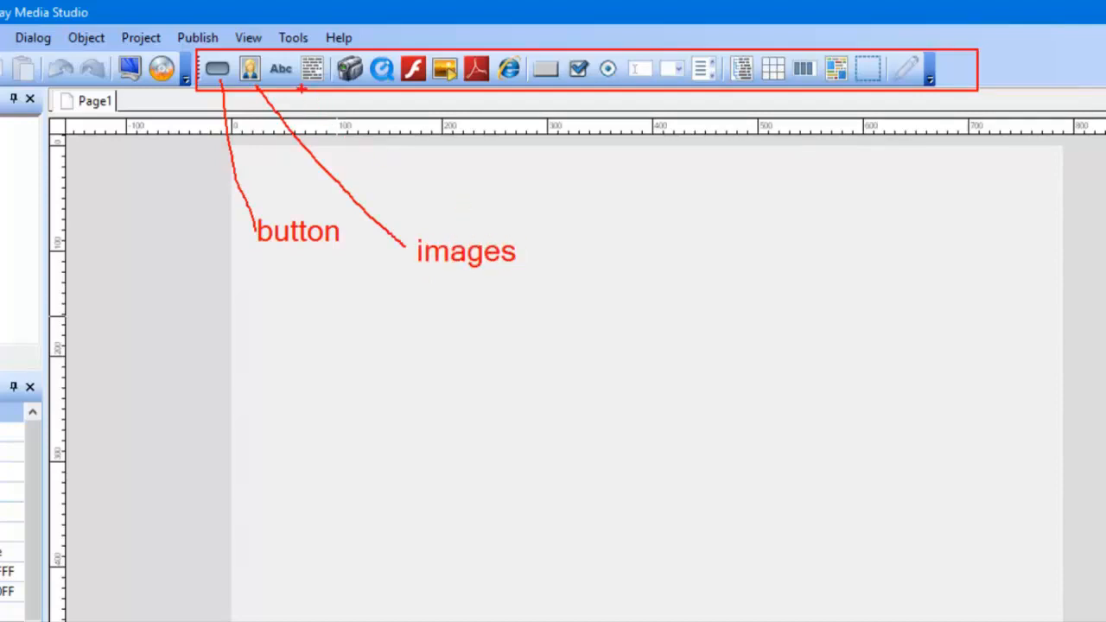
pyautogui.moveTo(289, 83)
pyautogui.mouseDown()
pyautogui.moveTo(525, 246)
pyautogui.moveTo(564, 256)
pyautogui.mouseUp()
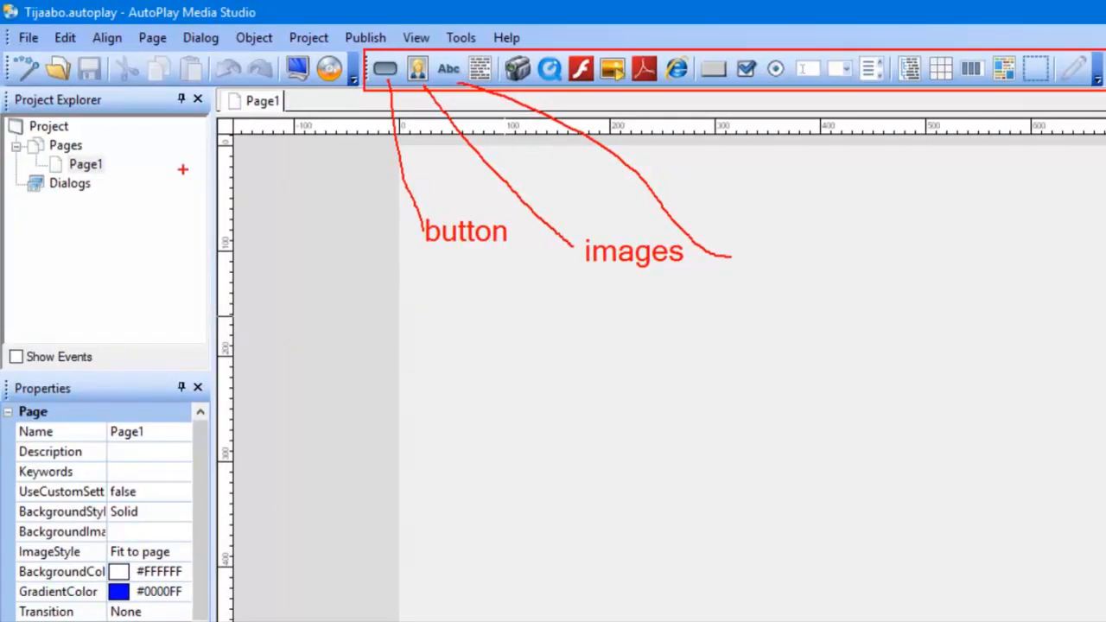
pyautogui.moveTo(182, 170); pyautogui.dragTo(119, 169)
pyautogui.press('t')
pyautogui.write('labels')
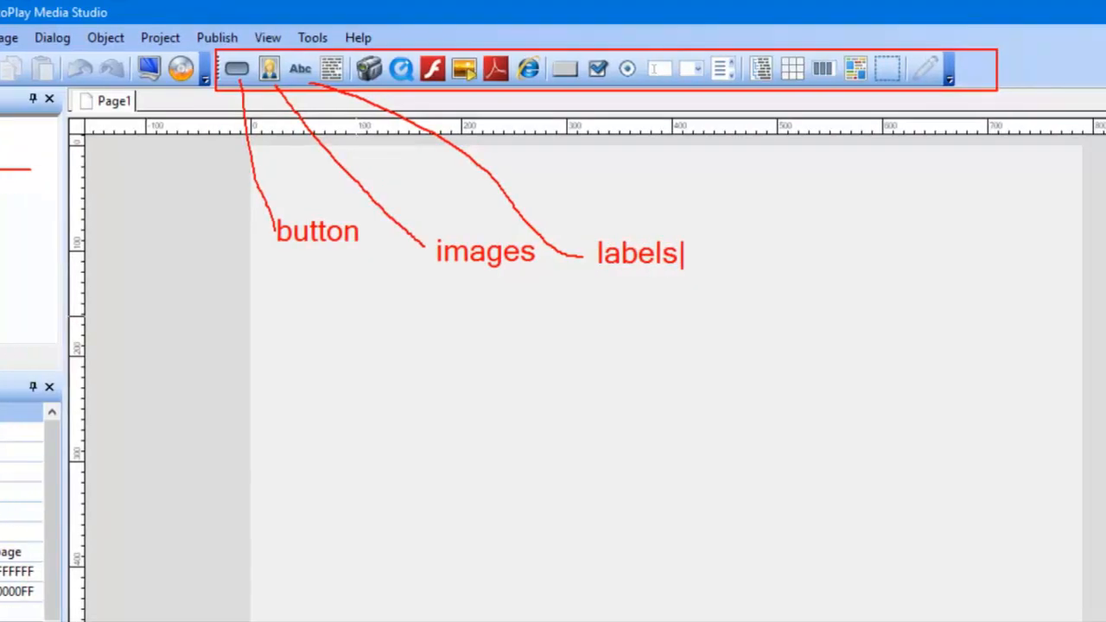
pyautogui.press('Escape')
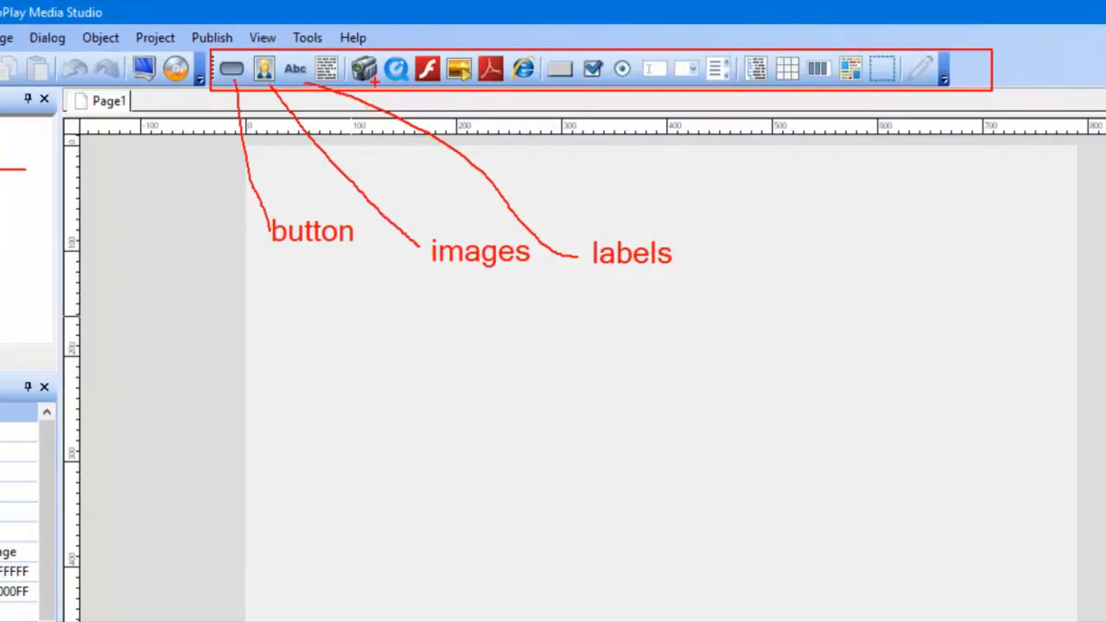
pyautogui.press('Escape')
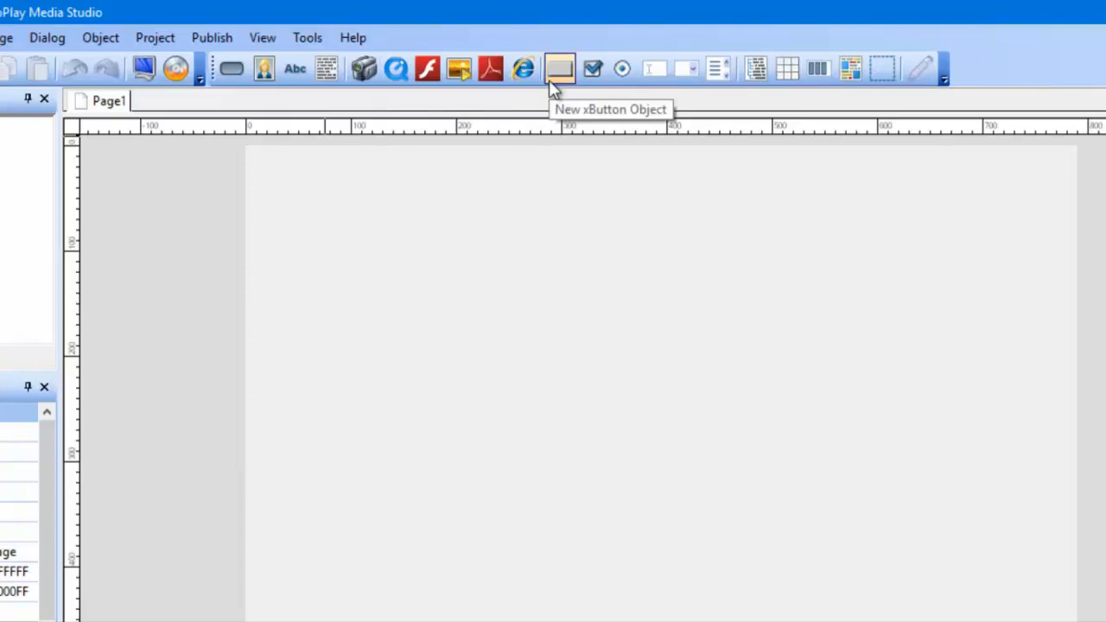
pyautogui.hotkey('ctrl', '2')
pyautogui.moveTo(560, 82); pyautogui.dragTo(562, 277)
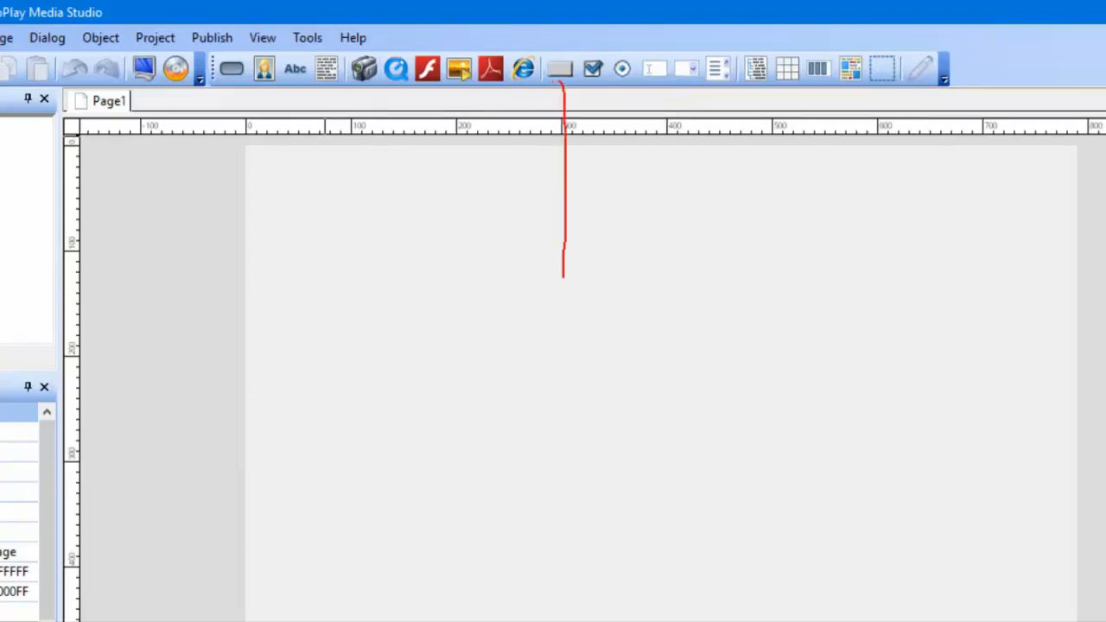
pyautogui.moveTo(235, 77); pyautogui.dragTo(418, 394)
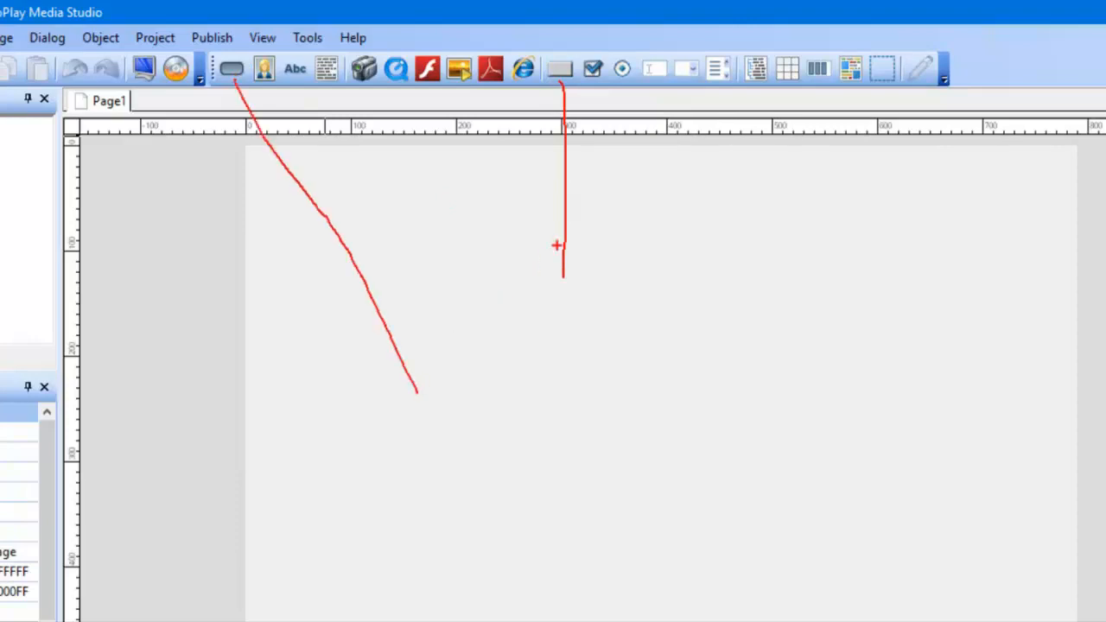
pyautogui.moveTo(563, 274); pyautogui.dragTo(535, 395)
pyautogui.press('Escape')
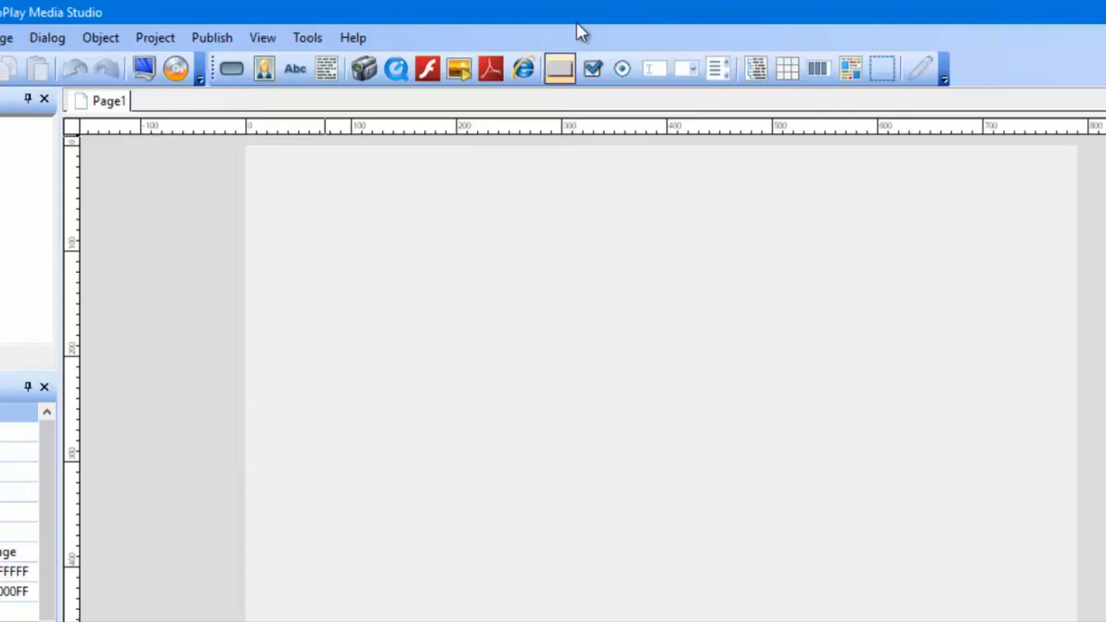
# Step: Add an xButton object to Page1 and place it in the upper middle of the page
pyautogui.click(560, 71)
pyautogui.moveTo(317, 157); pyautogui.dragTo(512, 360)
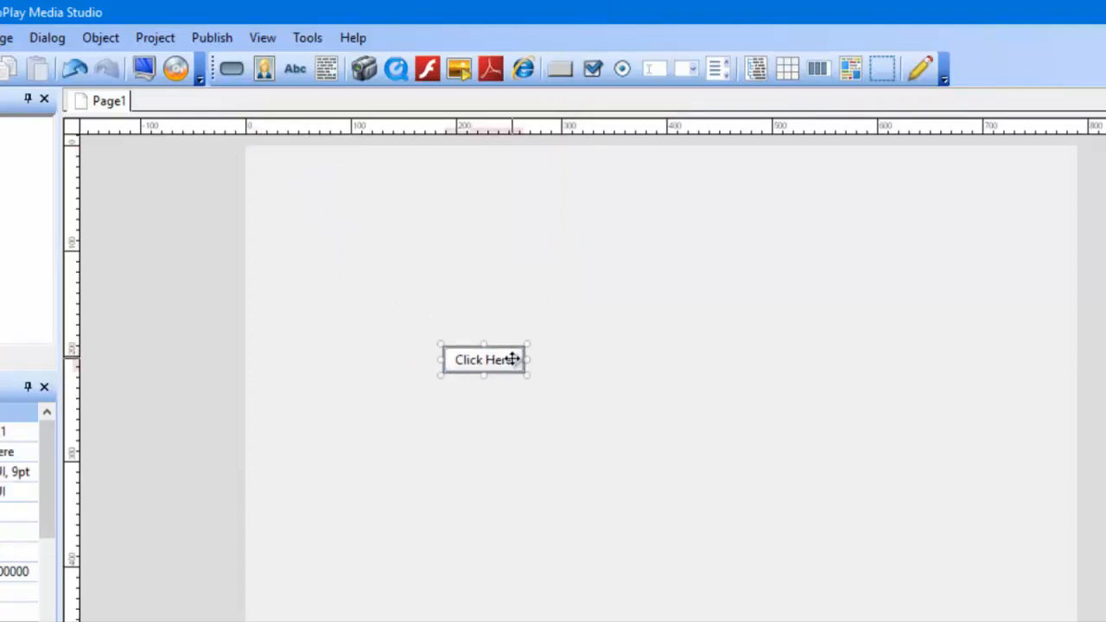
pyautogui.click(605, 378)
pyautogui.click(503, 370)
pyautogui.moveTo(498, 360); pyautogui.dragTo(656, 284)
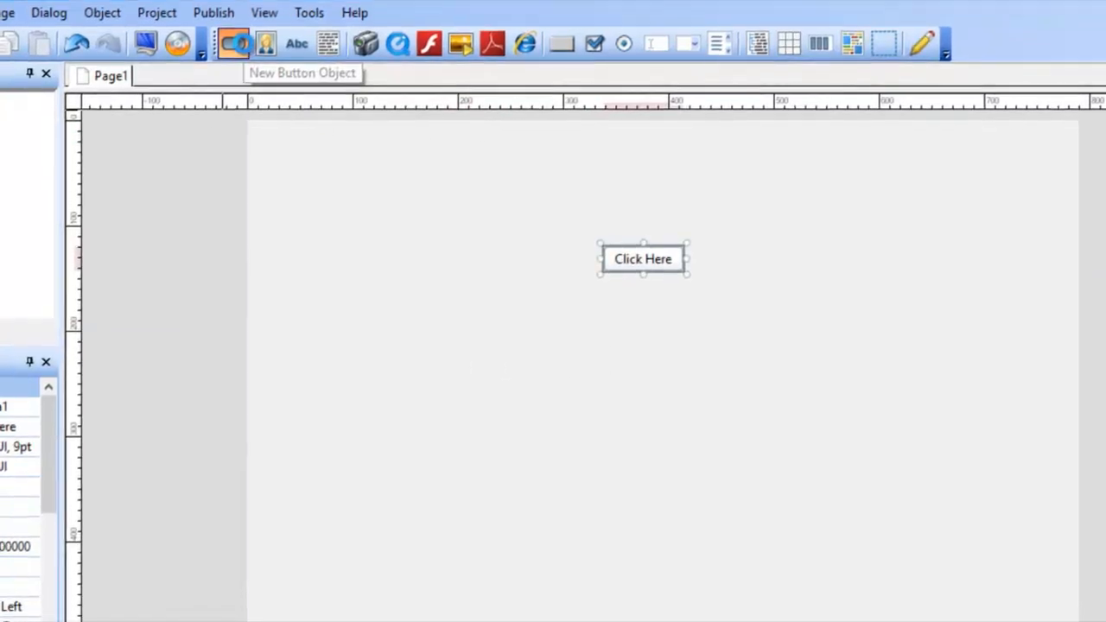
# Step: Add a button object using 0002-royale.btn, place it left of and slightly below the Click Here button, and select it
pyautogui.click(232, 67)
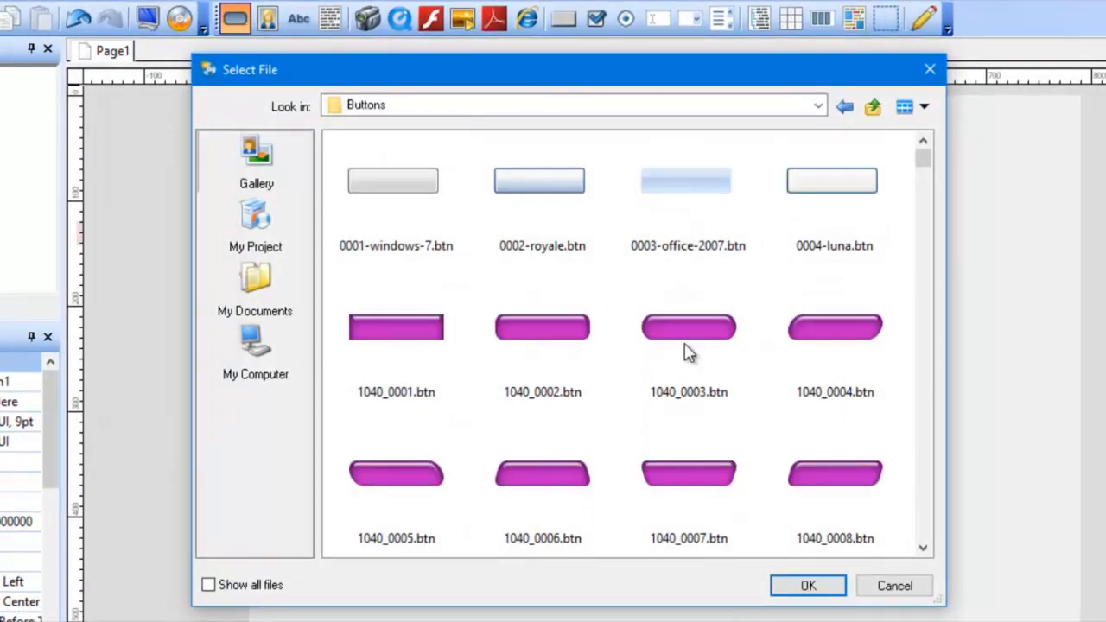
pyautogui.scroll(-20, 687, 350)
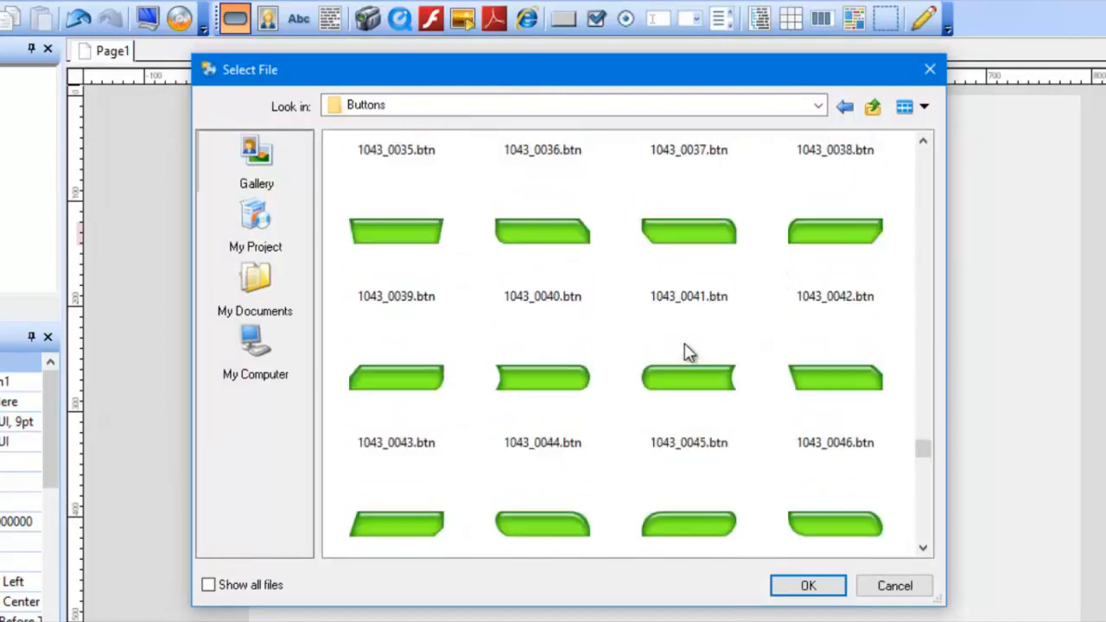
pyautogui.scroll(-10, 687, 350)
pyautogui.scroll(20, 687, 350)
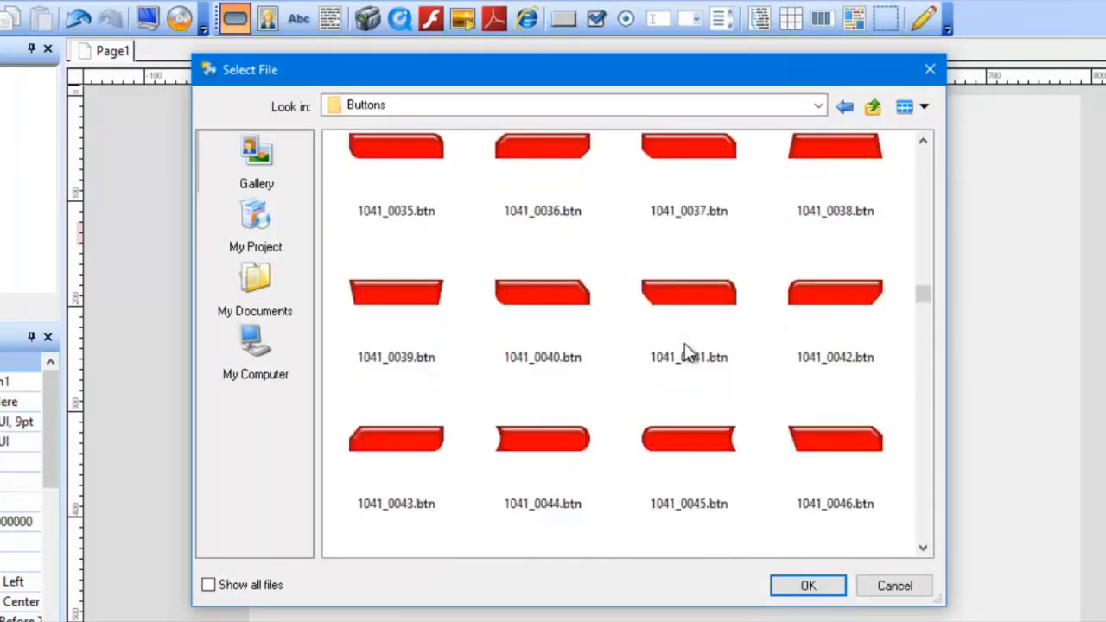
pyautogui.scroll(15, 687, 350)
pyautogui.click(574, 245)
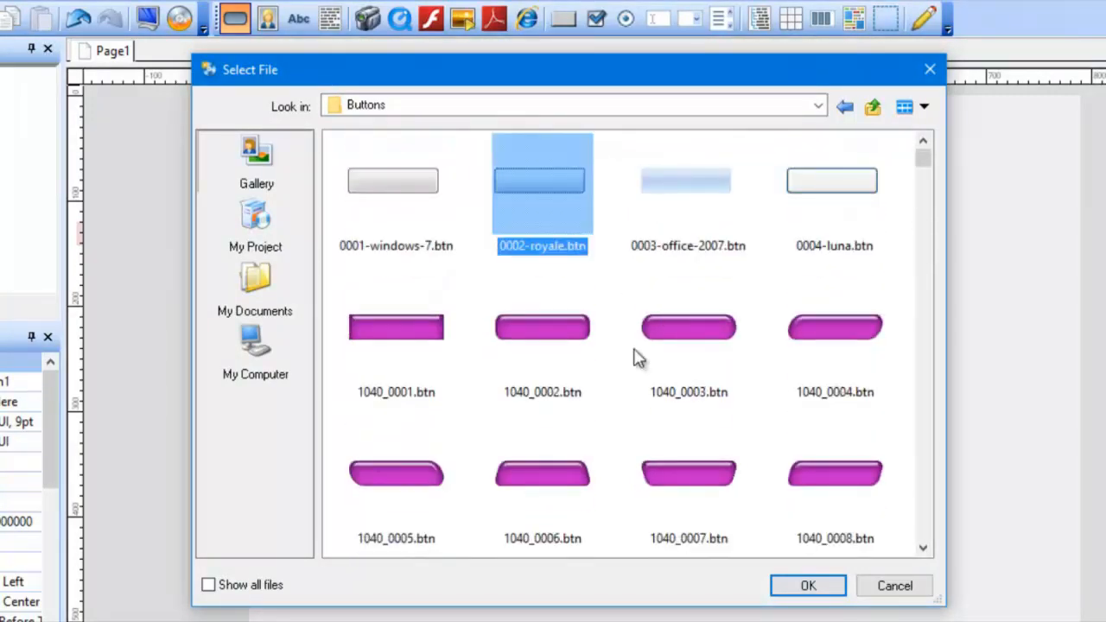
pyautogui.click(782, 587)
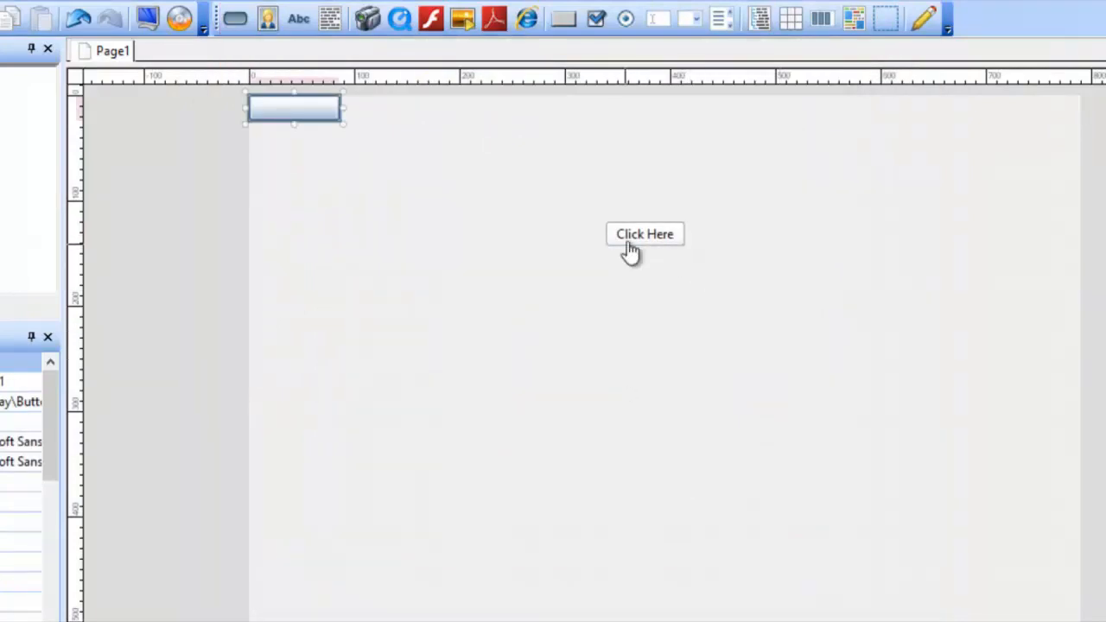
pyautogui.moveTo(314, 107); pyautogui.dragTo(383, 277)
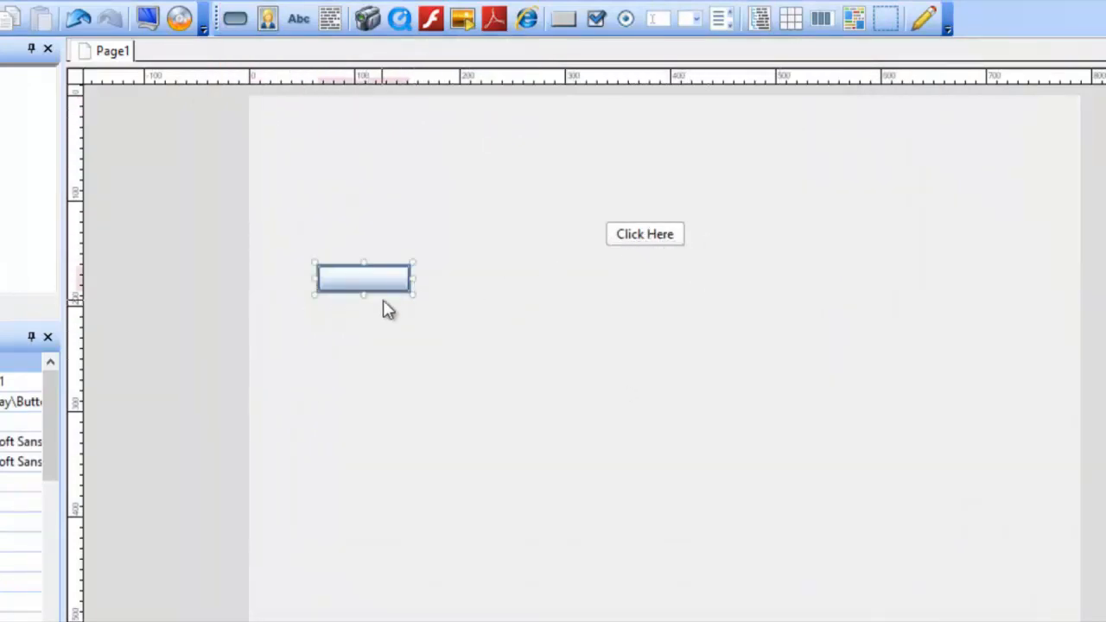
pyautogui.click(439, 289)
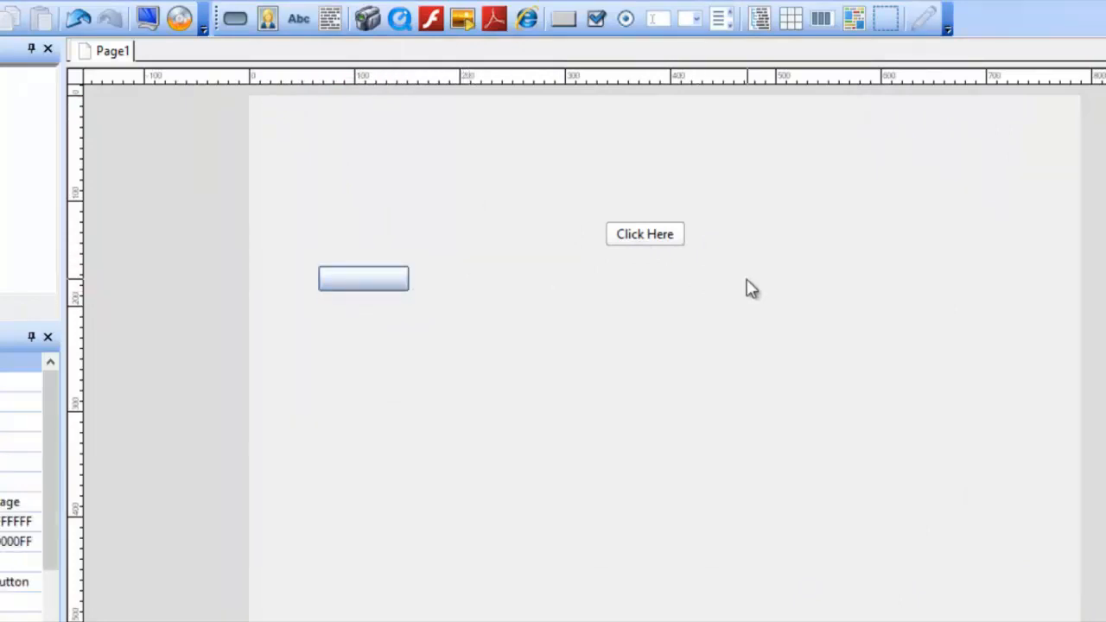
pyautogui.moveTo(777, 276); pyautogui.dragTo(147, 264)
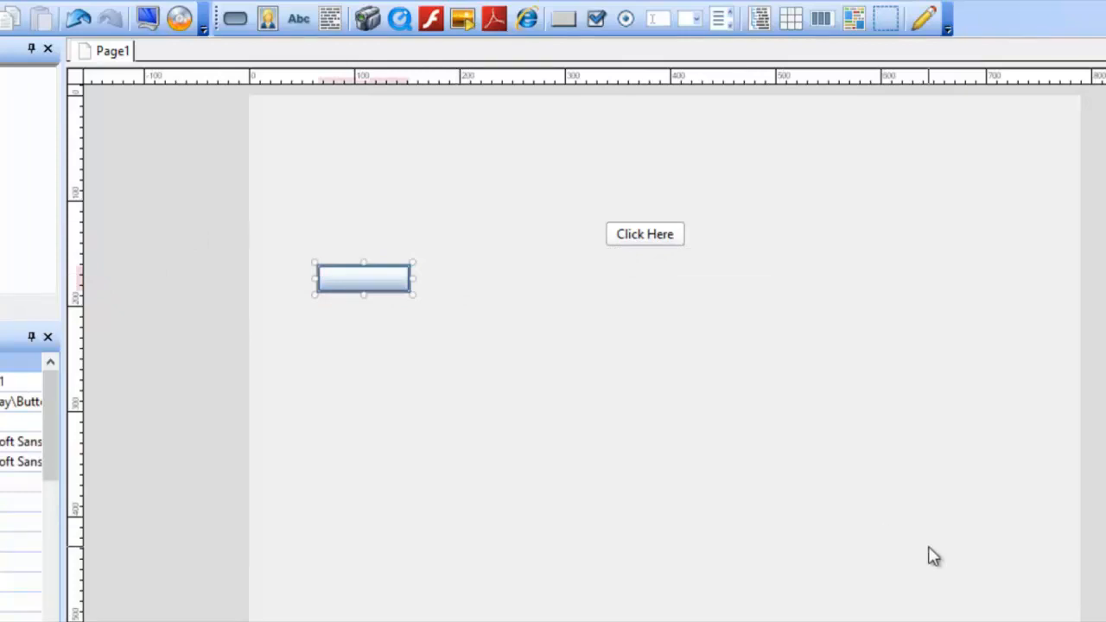
# Step: Delete both button objects from Page1
pyautogui.moveTo(933, 557); pyautogui.dragTo(251, 125)
pyautogui.press('Delete')
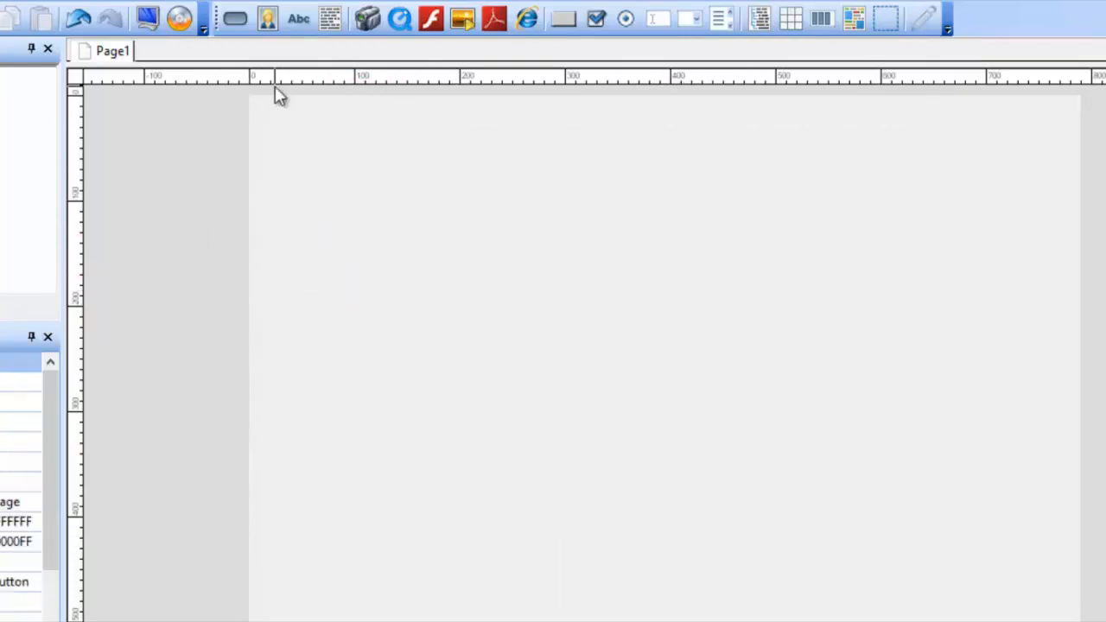
# Step: Add an image object using A-003.png from the gallery and place it in the upper right area of the page
pyautogui.click(267, 18)
pyautogui.click(289, 93)
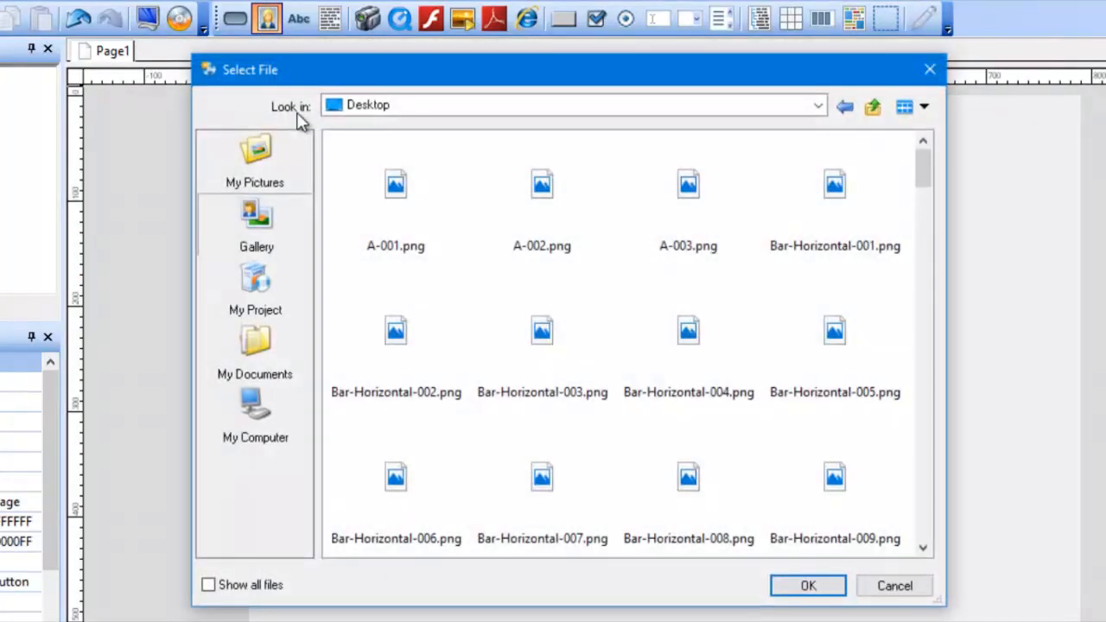
pyautogui.click(718, 184)
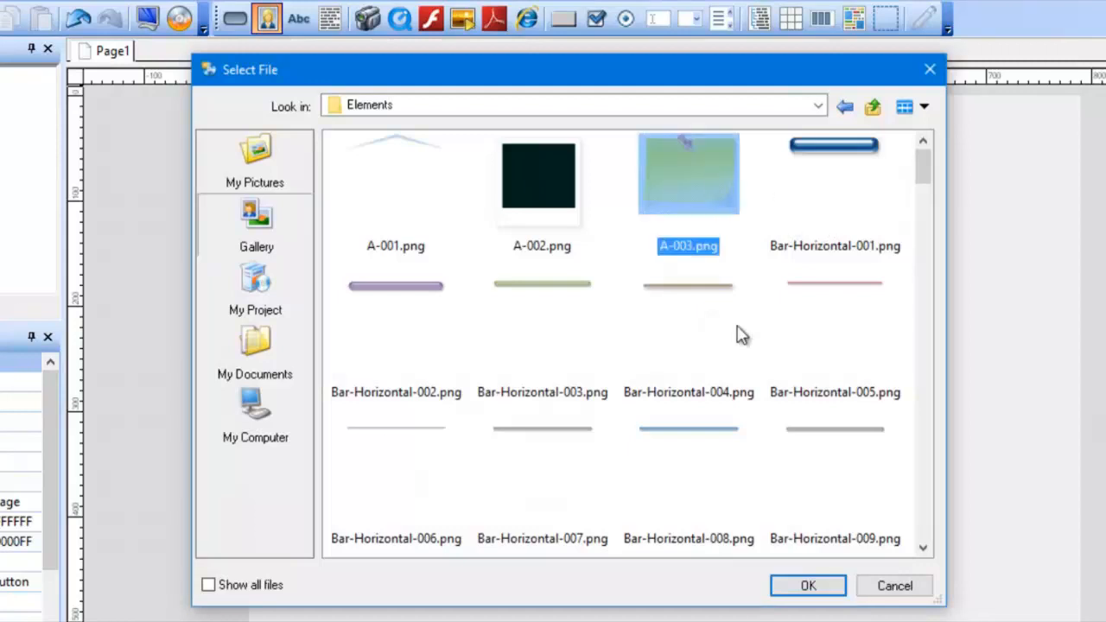
pyautogui.click(811, 586)
pyautogui.moveTo(358, 210); pyautogui.dragTo(842, 285)
pyautogui.click(692, 471)
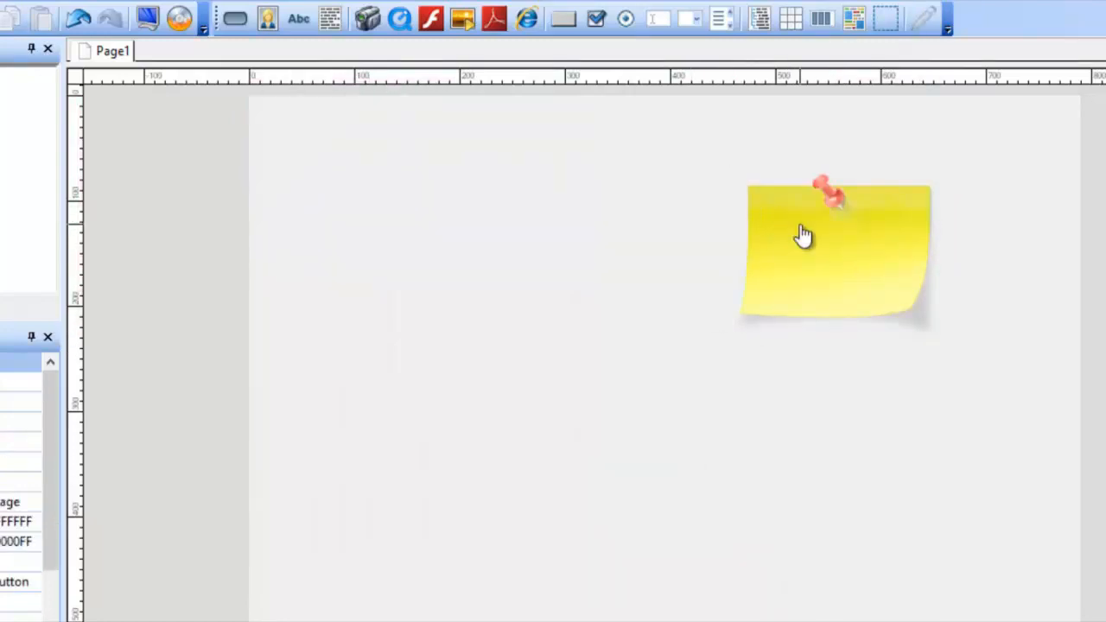
# Step: Add a label object with the text Image1 and place it just left of the yellow note image
pyautogui.click(298, 19)
pyautogui.moveTo(276, 116); pyautogui.dragTo(645, 246)
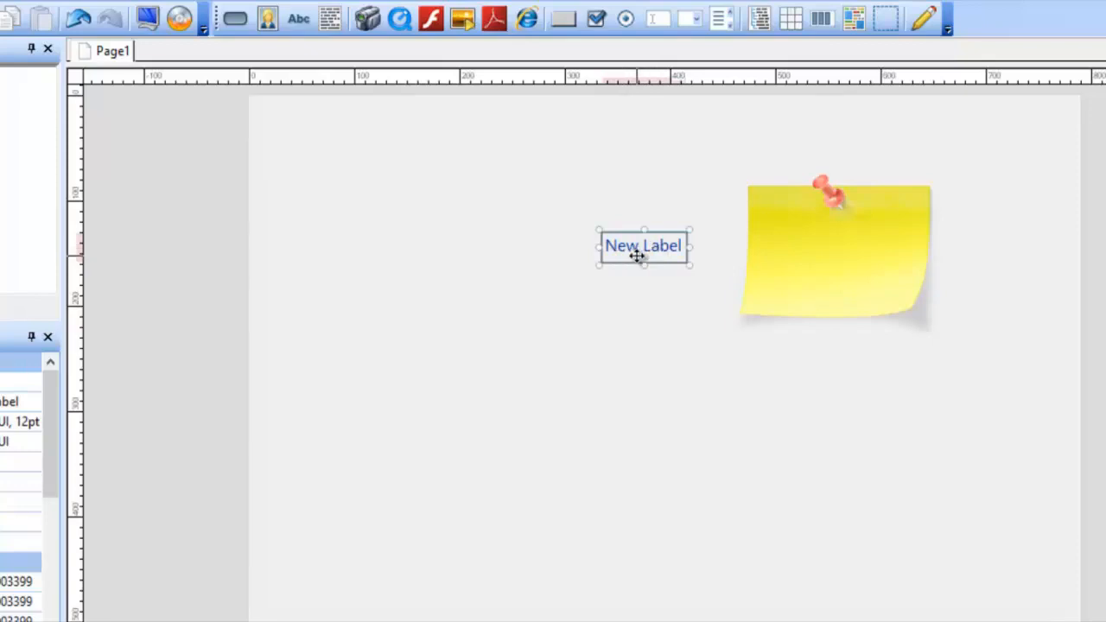
pyautogui.doubleClick(637, 253)
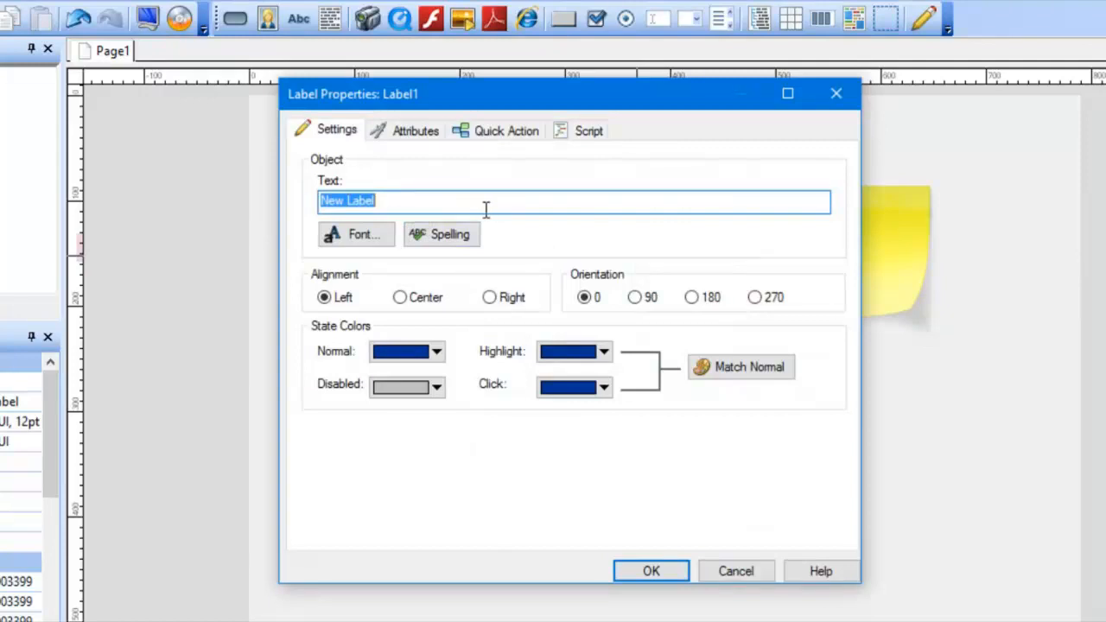
pyautogui.press('BackSpace')
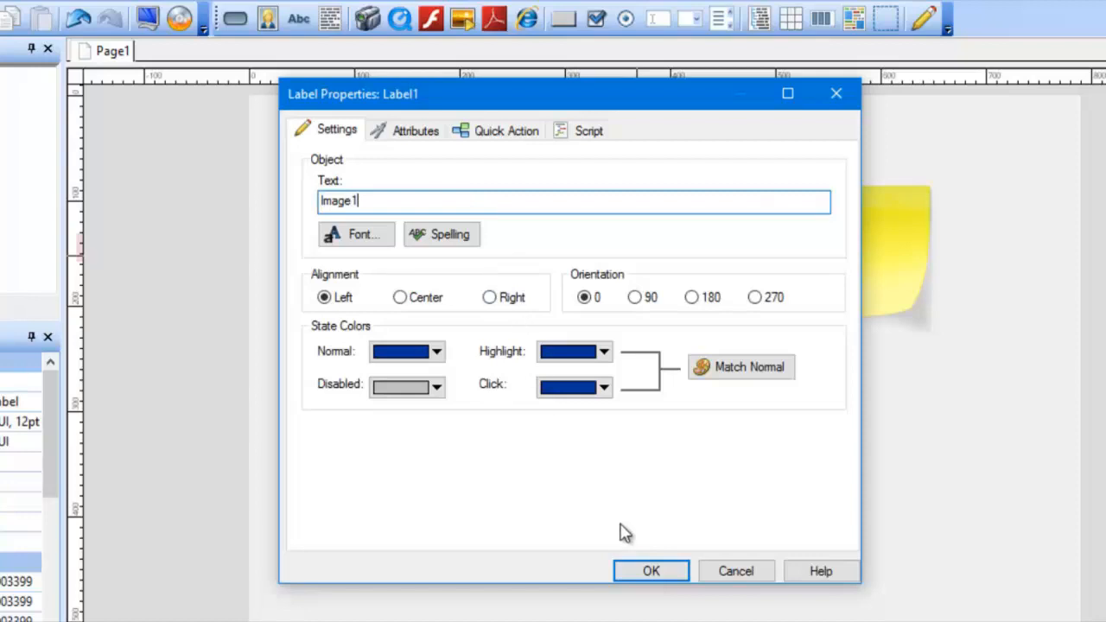
pyautogui.click(649, 572)
pyautogui.click(696, 375)
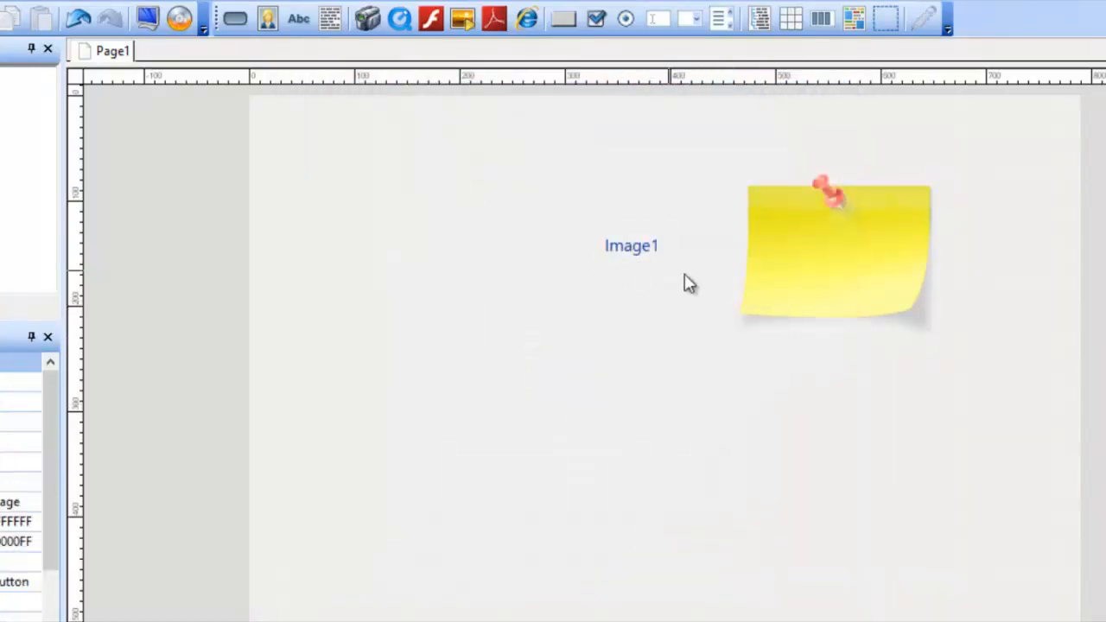
pyautogui.moveTo(647, 262); pyautogui.dragTo(700, 255)
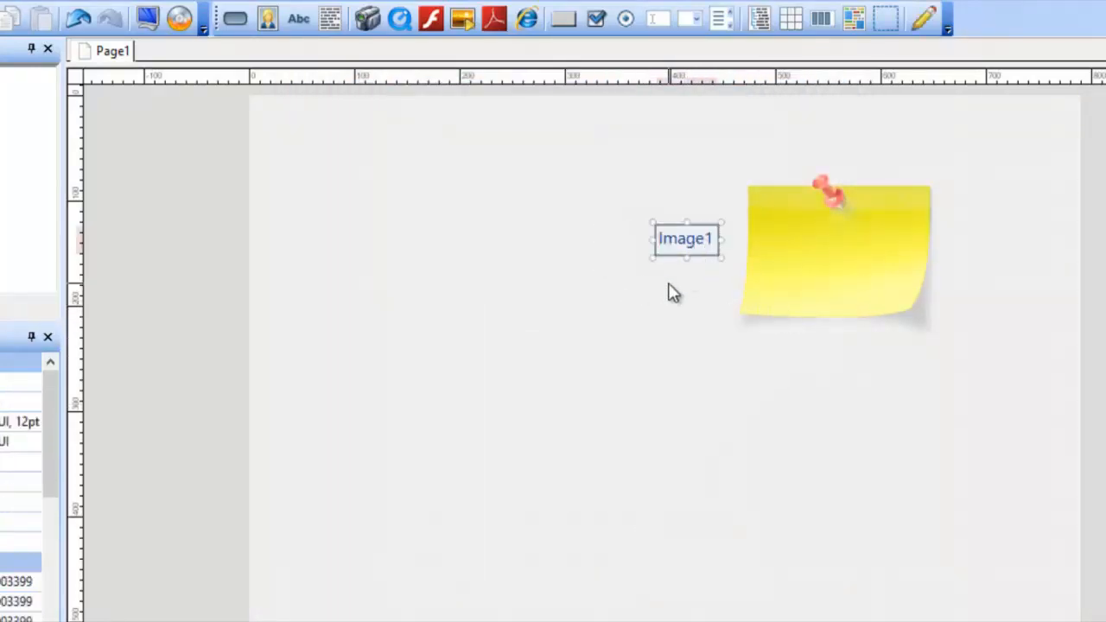
pyautogui.click(666, 294)
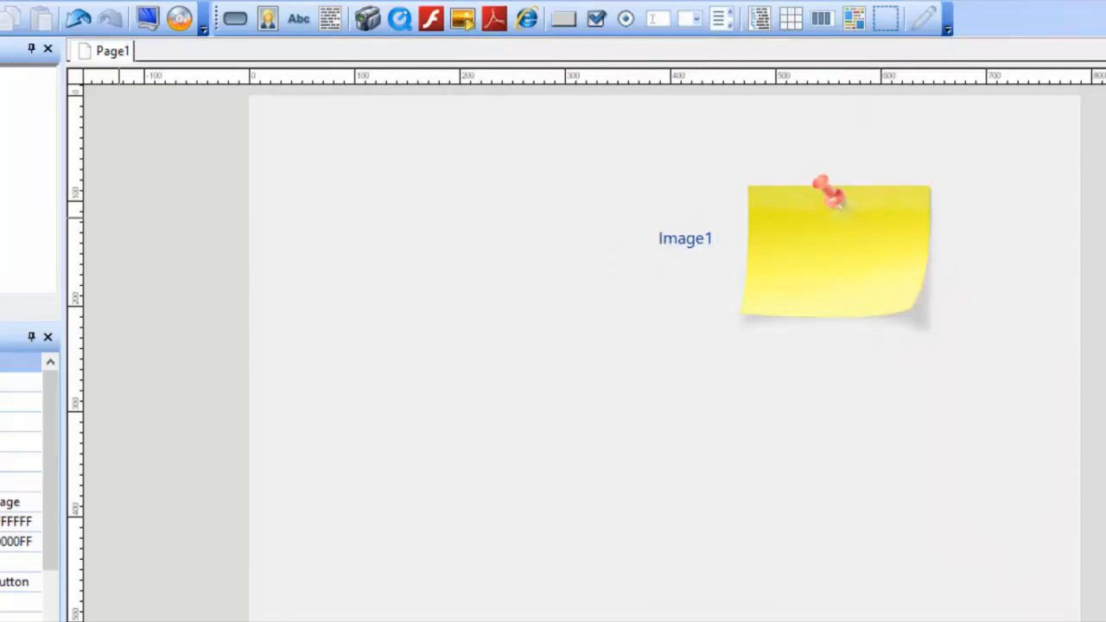
# Step: Add a button object using 0002-royale.btn and place it below and left of the Image1 label
pyautogui.click(235, 18)
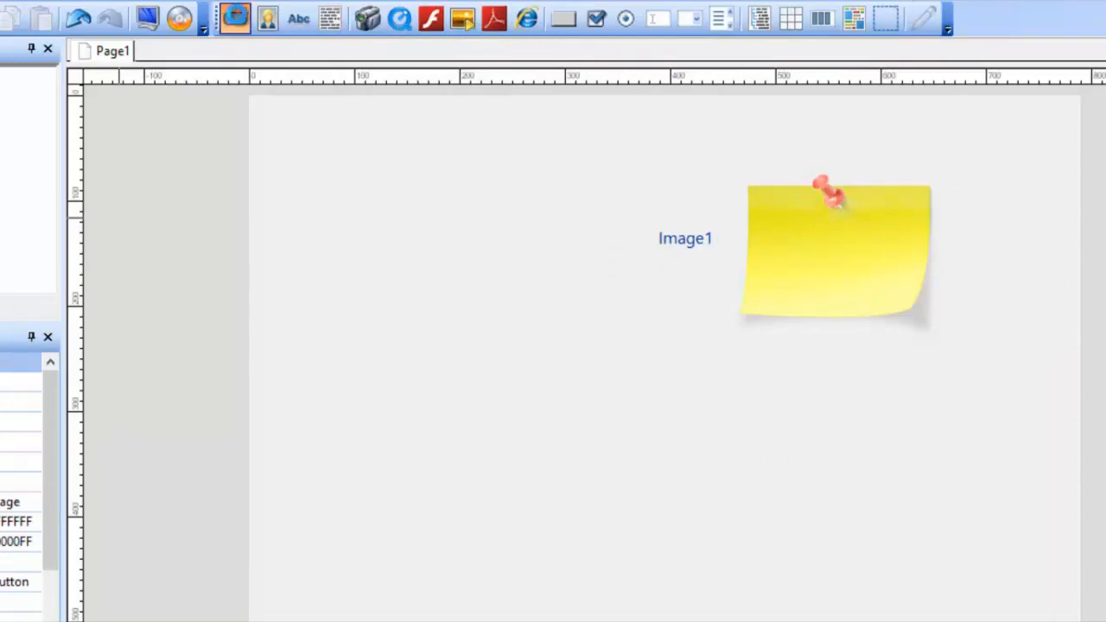
pyautogui.click(370, 170)
pyautogui.click(576, 202)
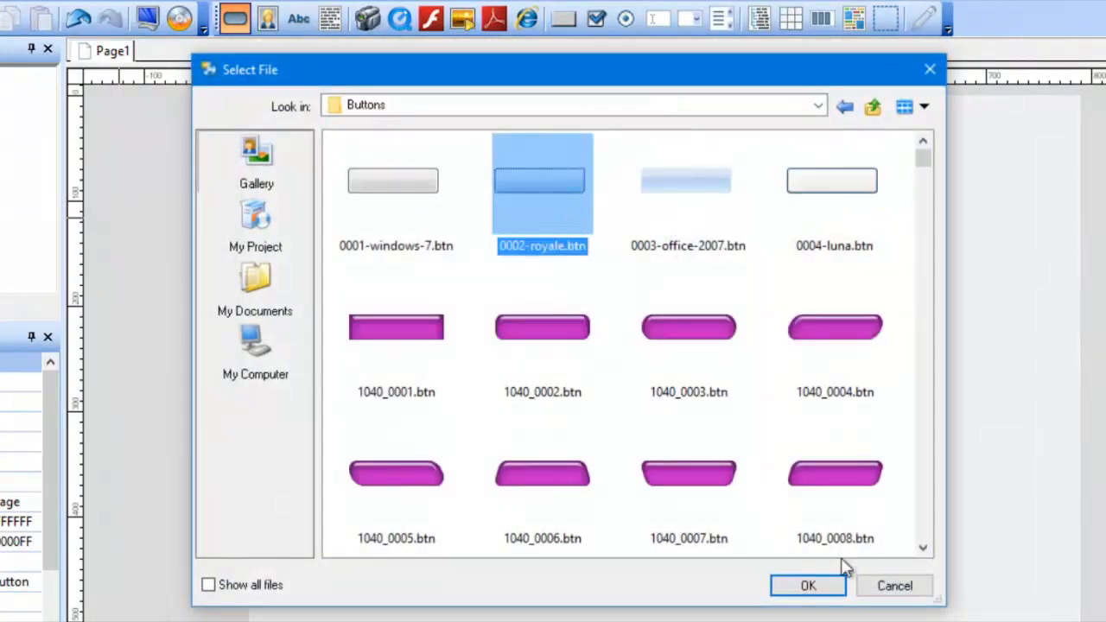
pyautogui.click(808, 586)
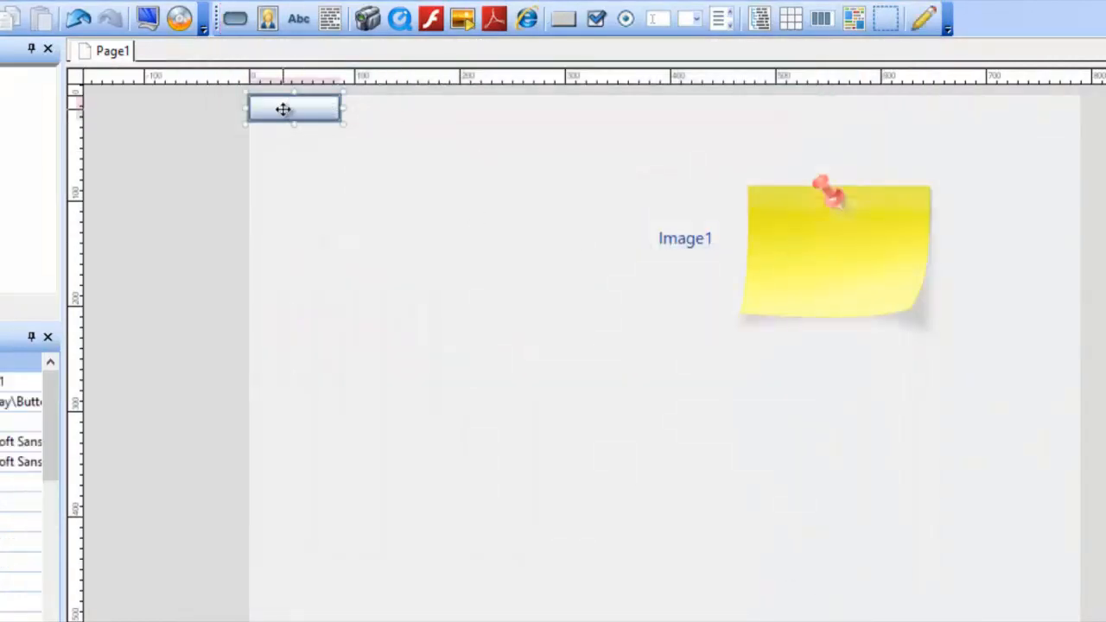
pyautogui.moveTo(284, 109); pyautogui.dragTo(489, 381)
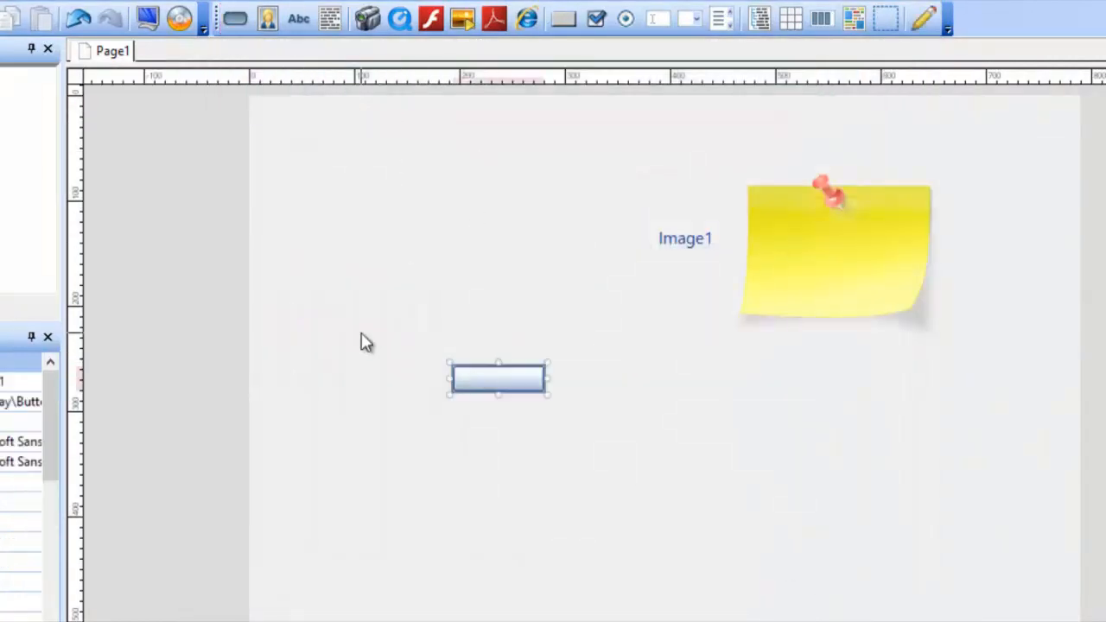
# Step: Set the new button's text to Riix halkan and enlarge the button slightly
pyautogui.doubleClick(496, 382)
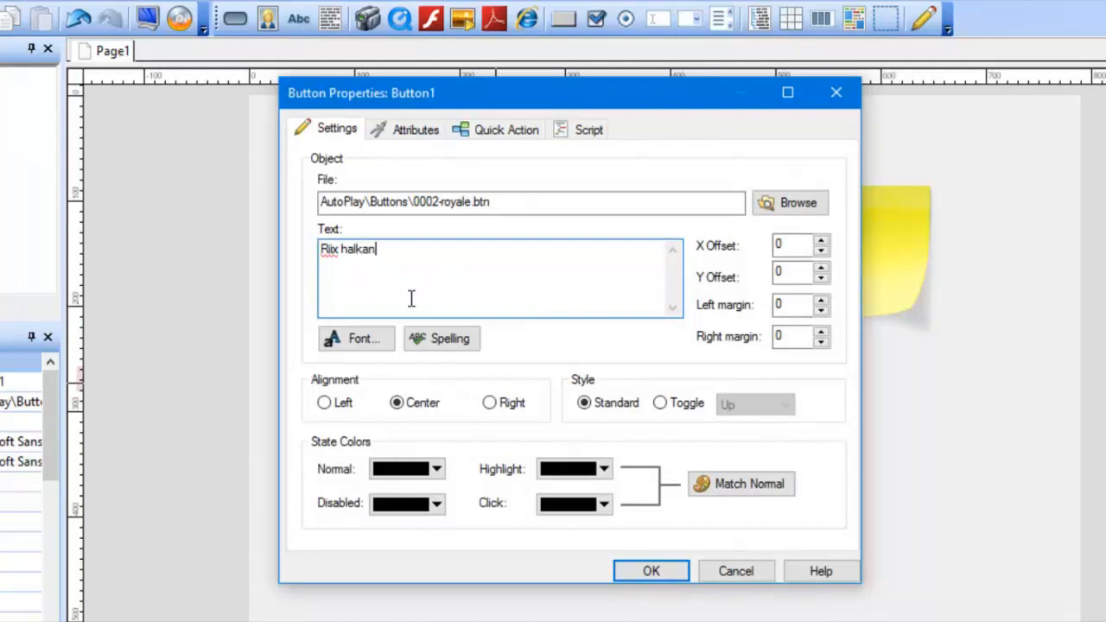
pyautogui.click(654, 578)
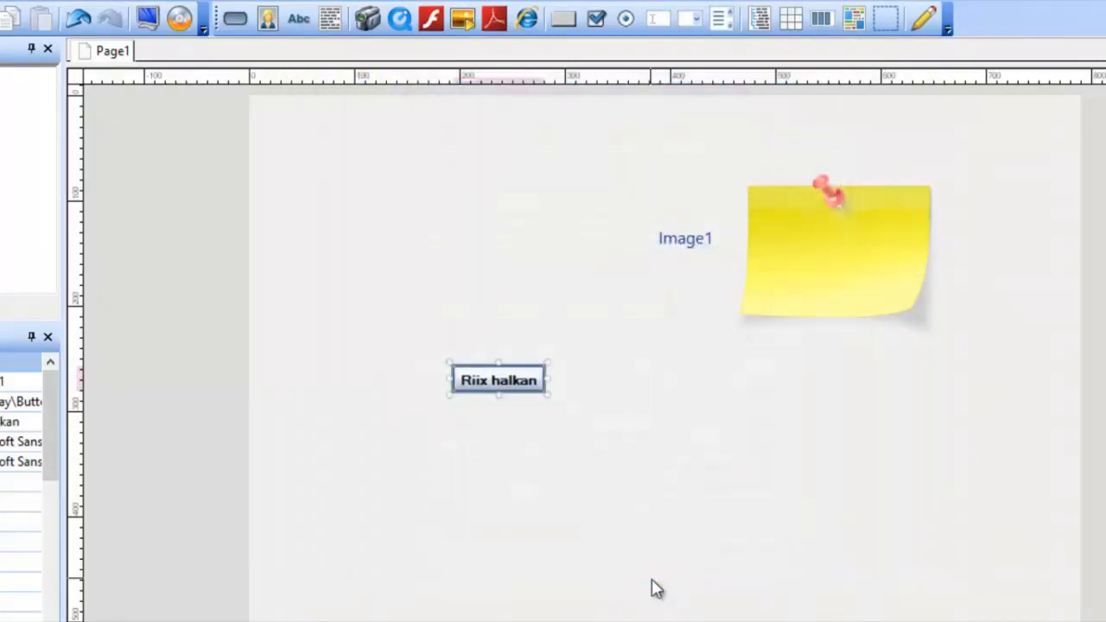
pyautogui.click(528, 388)
pyautogui.moveTo(547, 395); pyautogui.dragTo(553, 400)
pyautogui.click(582, 417)
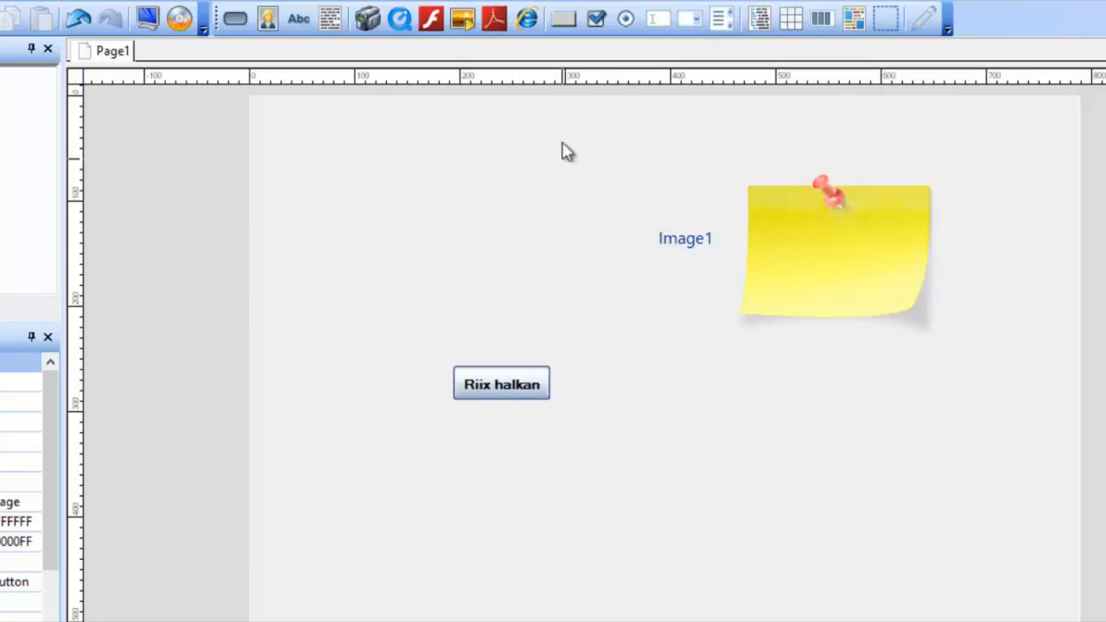
# Step: Add an xButton object in the upper left area of the page and set its text to Riix Halkan
pyautogui.click(564, 19)
pyautogui.moveTo(296, 112); pyautogui.dragTo(372, 255)
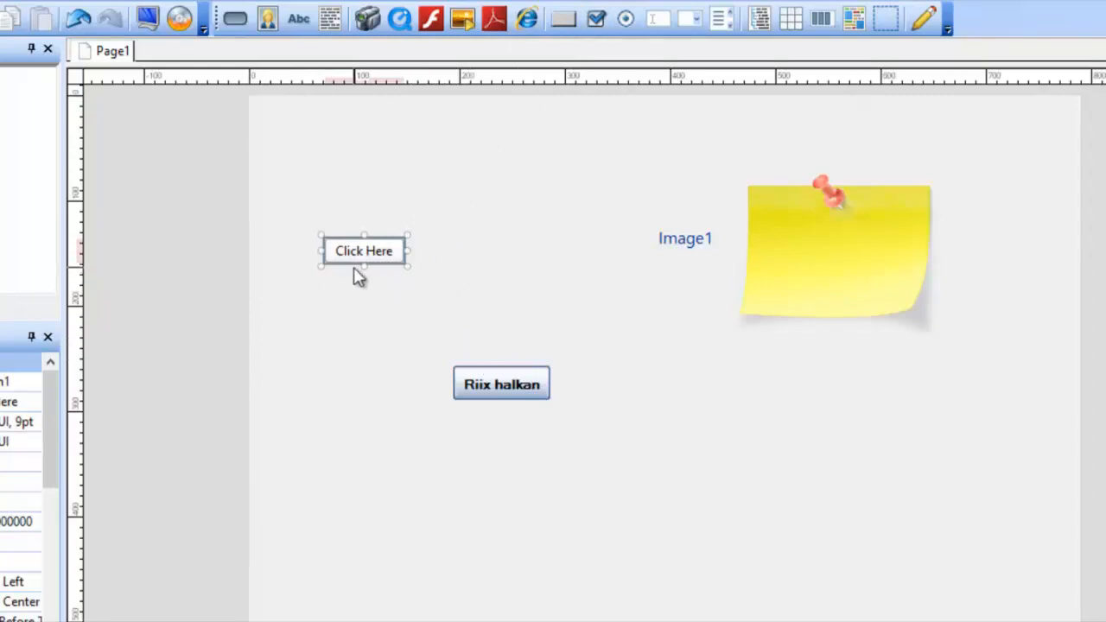
pyautogui.doubleClick(370, 249)
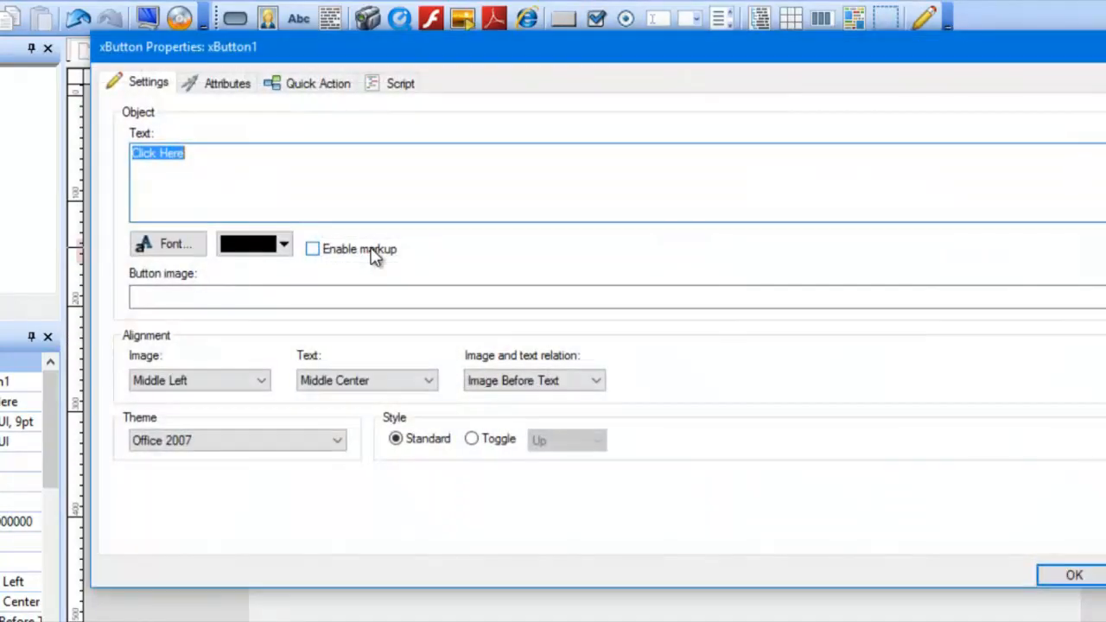
pyautogui.press('BackSpace')
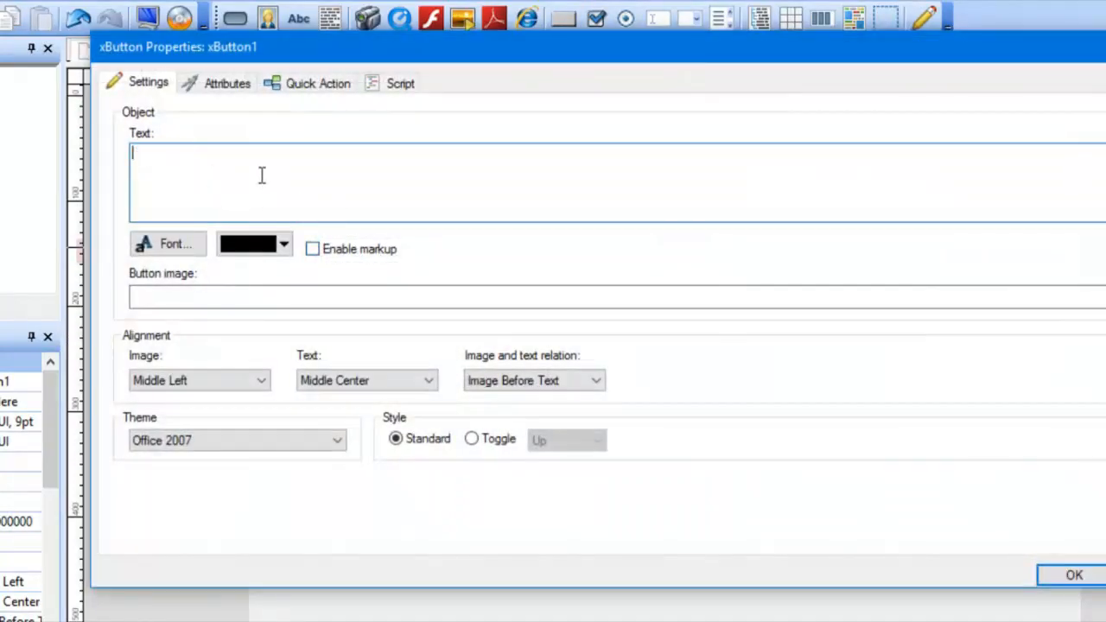
pyautogui.write('Riix Halkan')
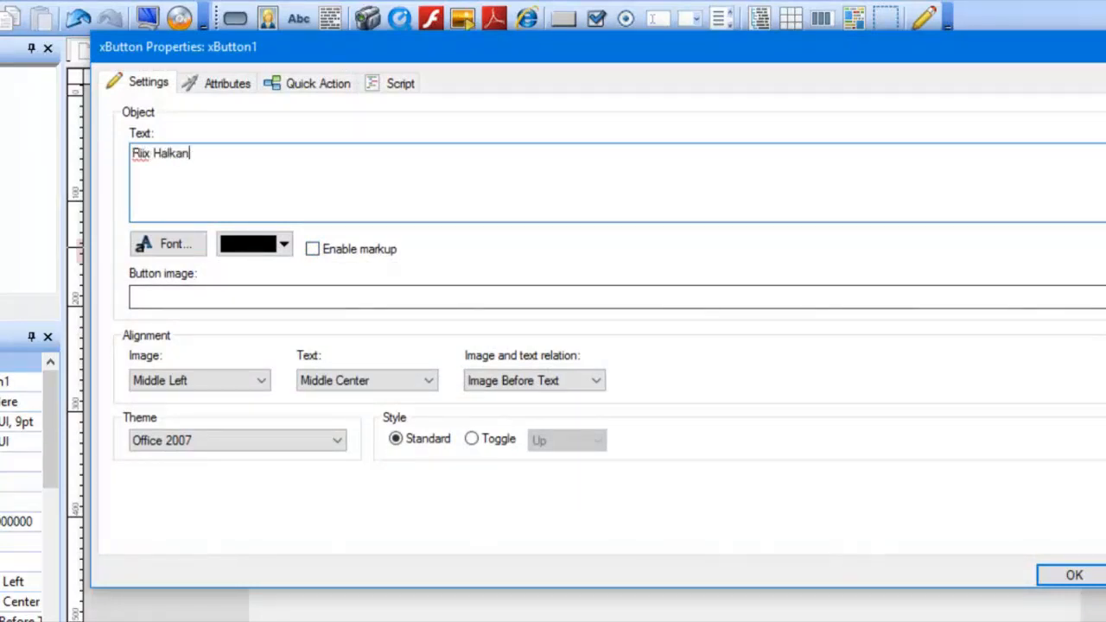
pyautogui.click(1074, 575)
pyautogui.click(734, 490)
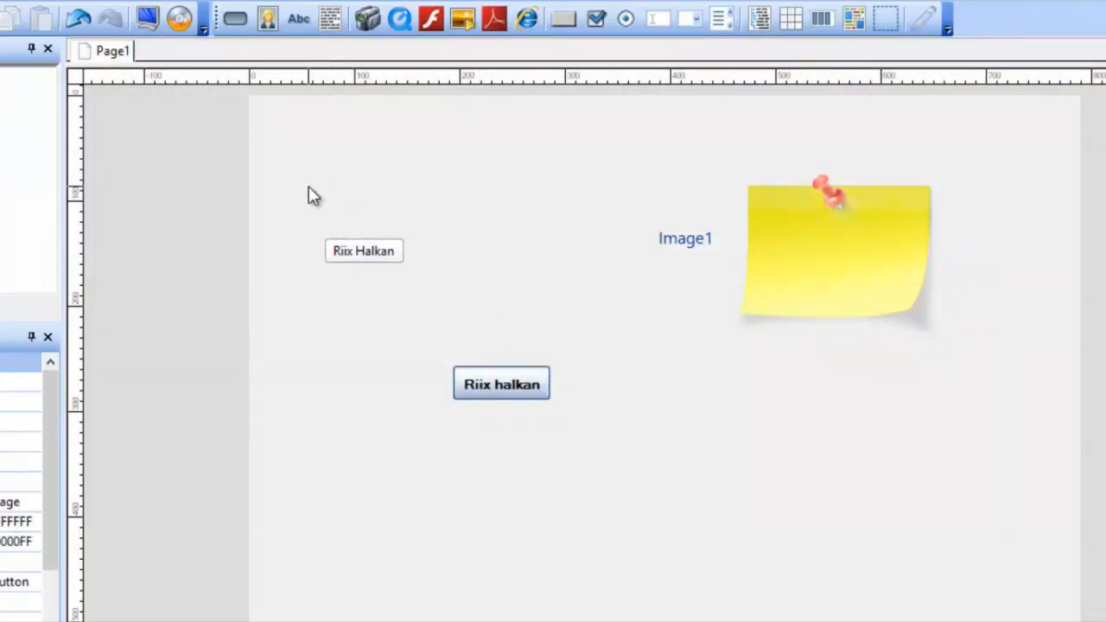
pyautogui.moveTo(298, 194); pyautogui.dragTo(603, 476)
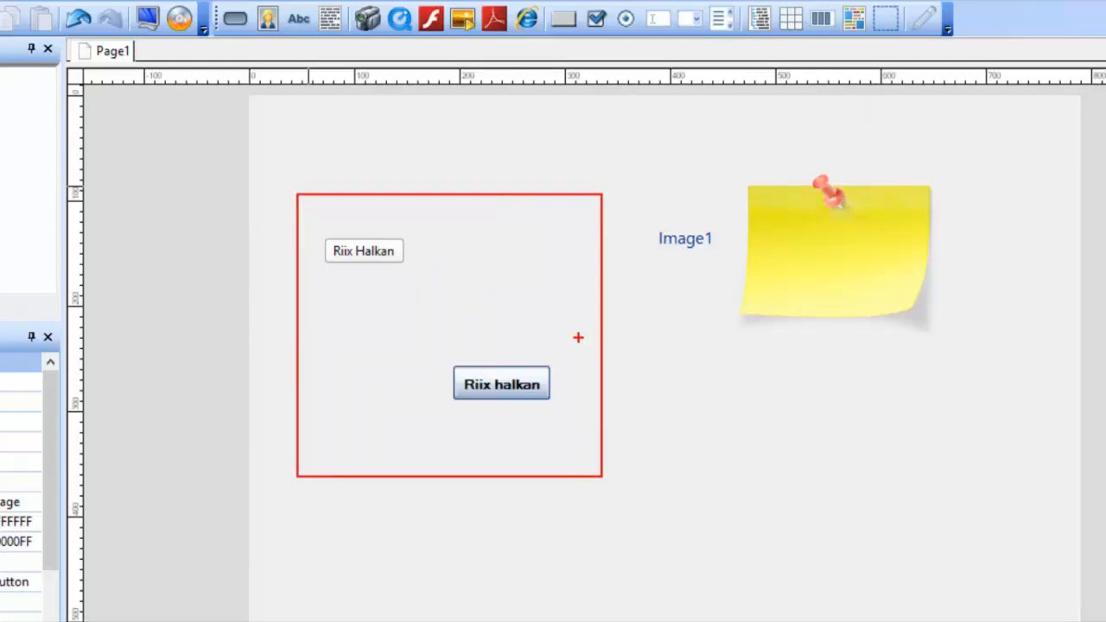
pyautogui.press('Escape')
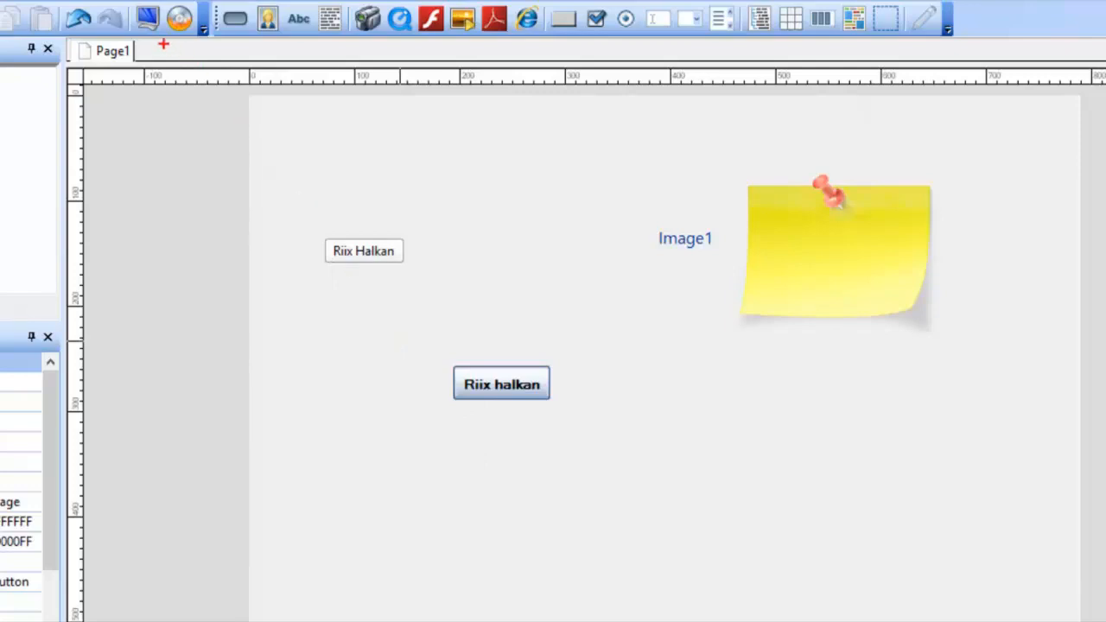
pyautogui.moveTo(150, 22); pyautogui.dragTo(298, 126)
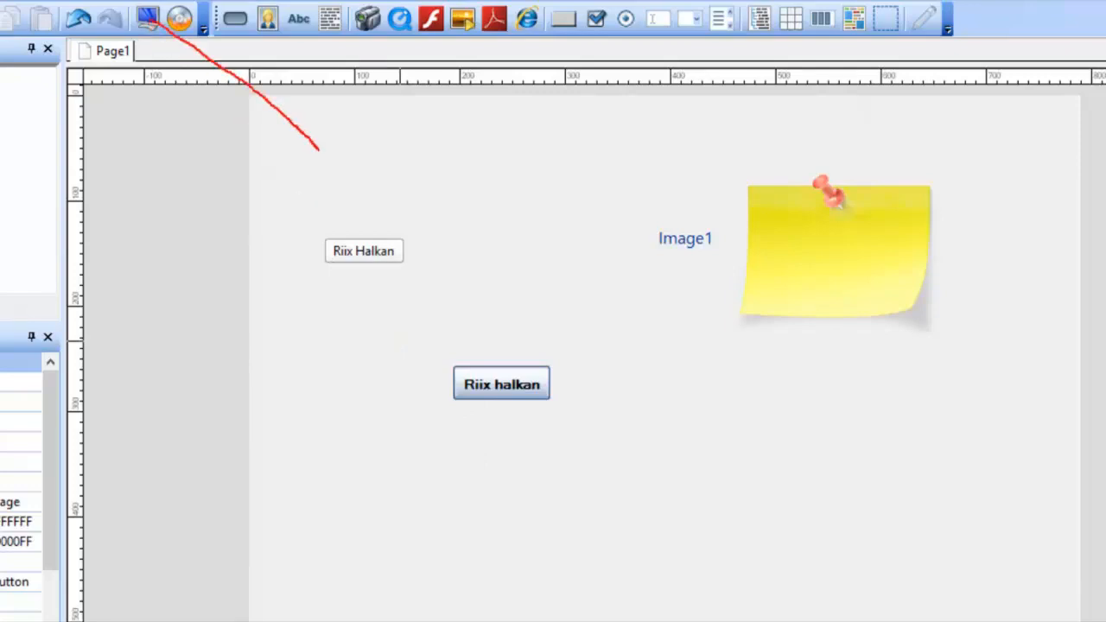
pyautogui.write('t')
pyautogui.write('Preview')
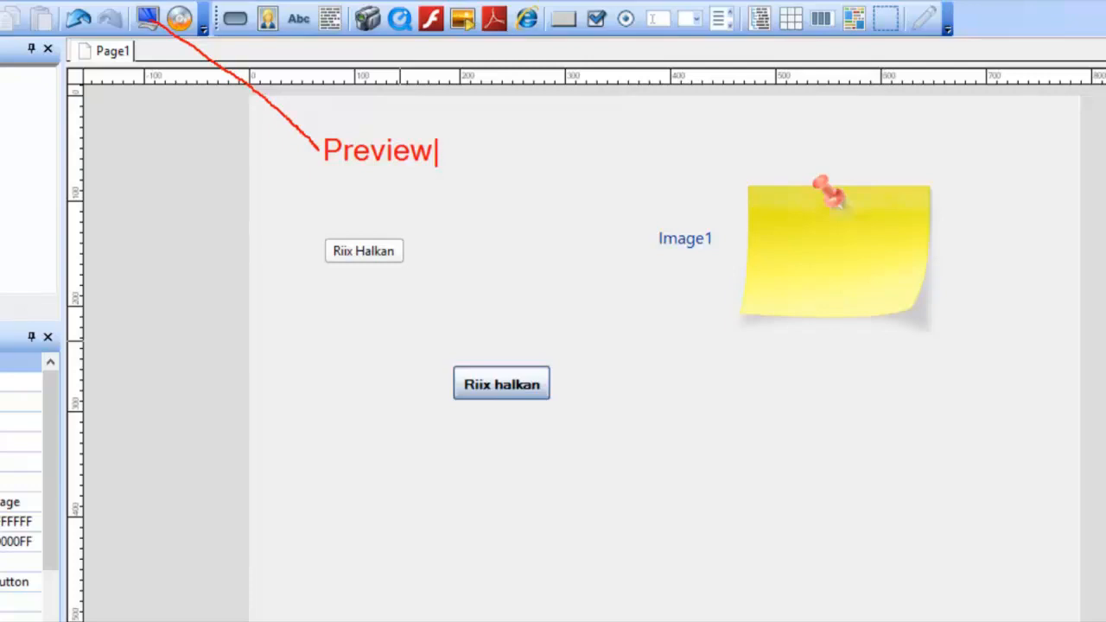
pyautogui.press('Escape')
pyautogui.moveTo(183, 19); pyautogui.dragTo(467, 269)
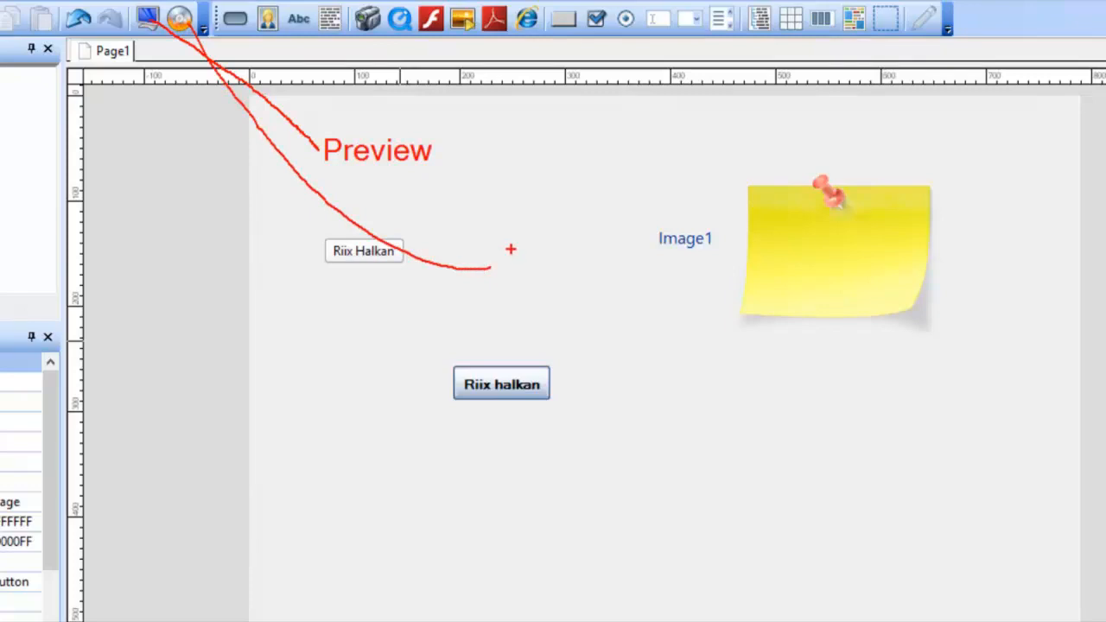
pyautogui.press('t')
pyautogui.write('Build')
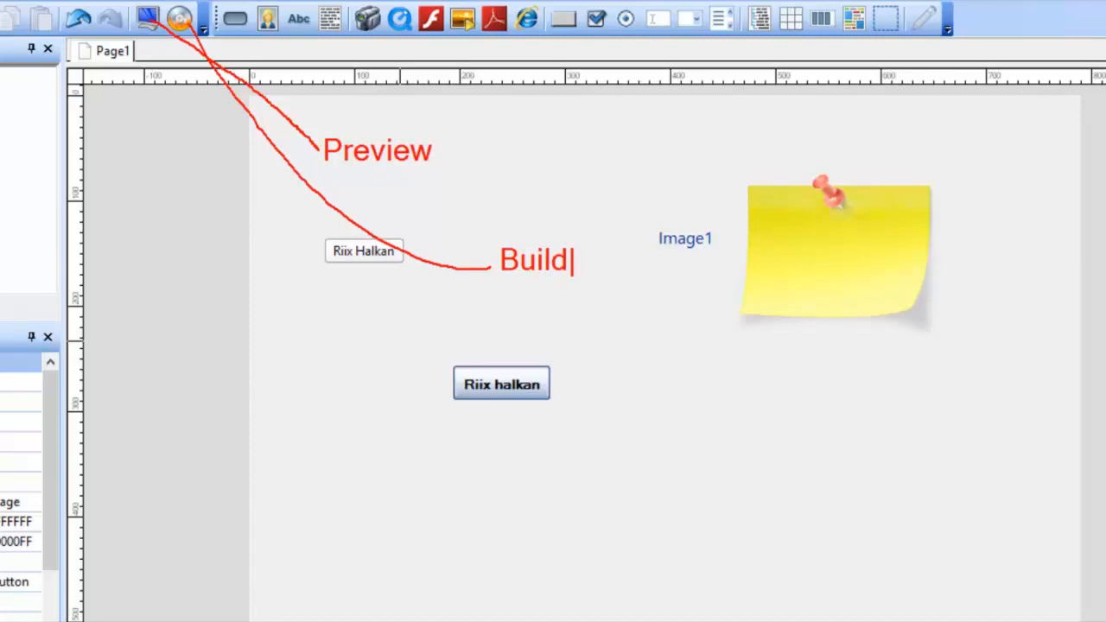
pyautogui.press('Escape')
pyautogui.press('Escape')
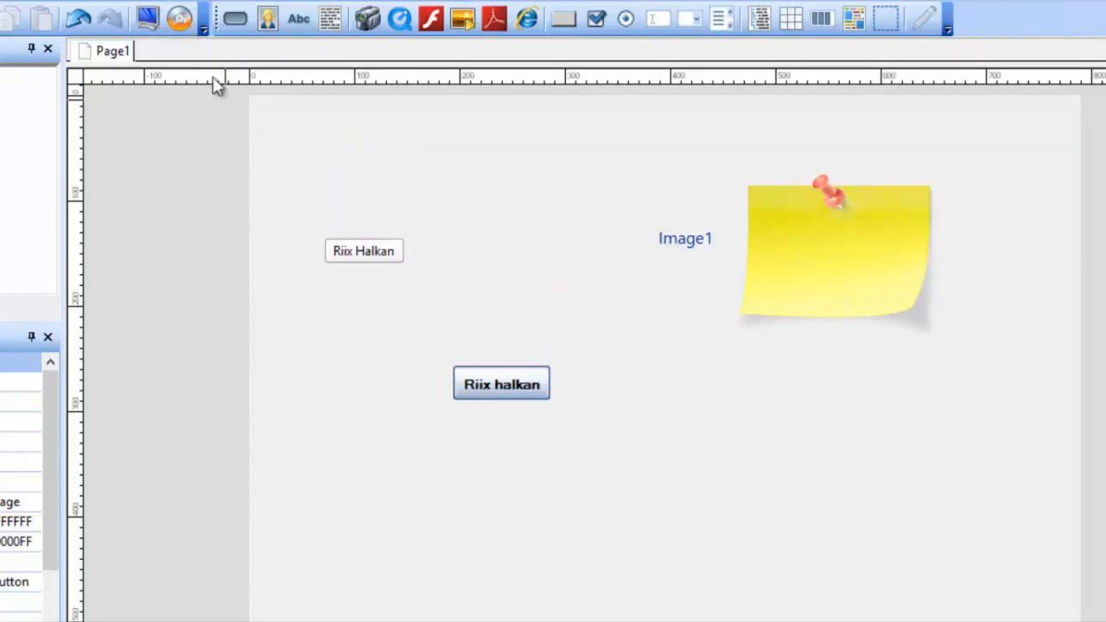
# Step: Preview the project's page and close the preview window
pyautogui.click(149, 24)
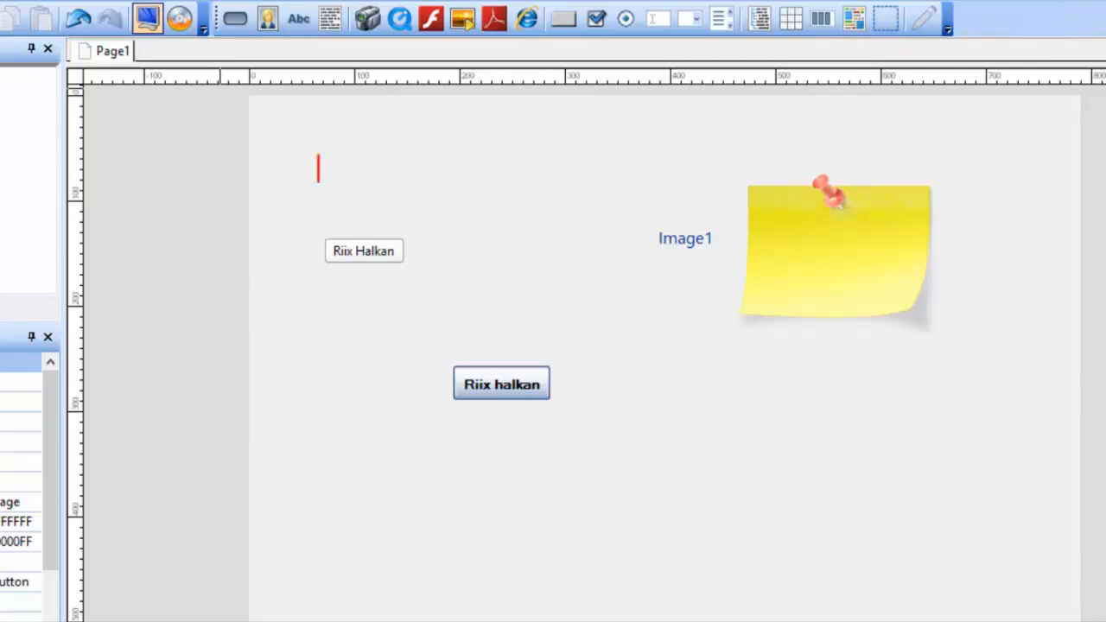
pyautogui.write('F5')
pyautogui.click(148, 24)
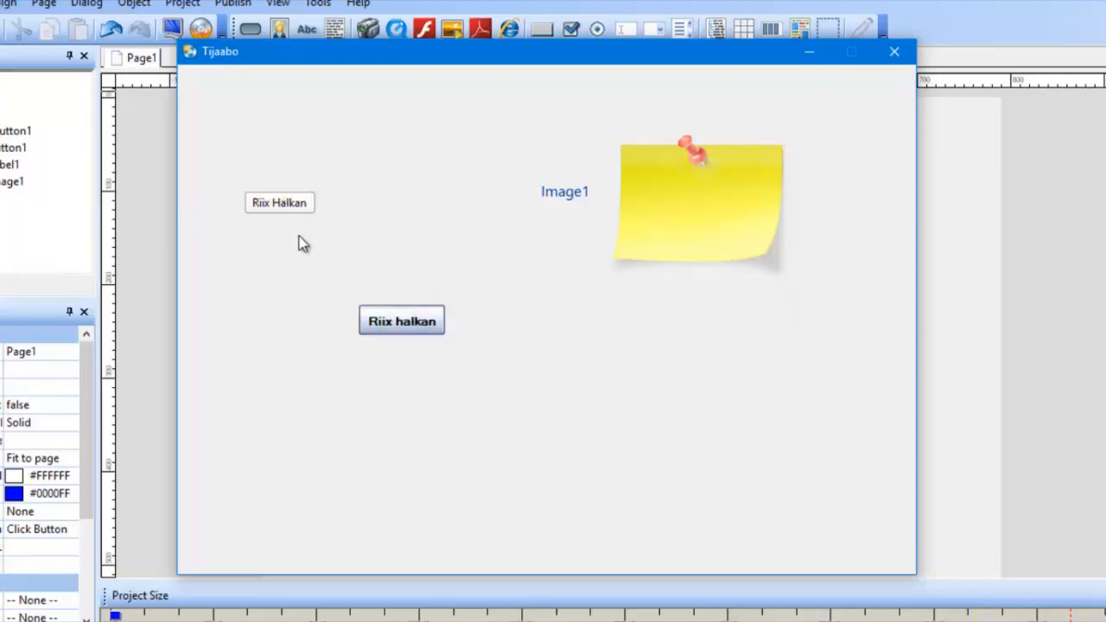
pyautogui.click(894, 51)
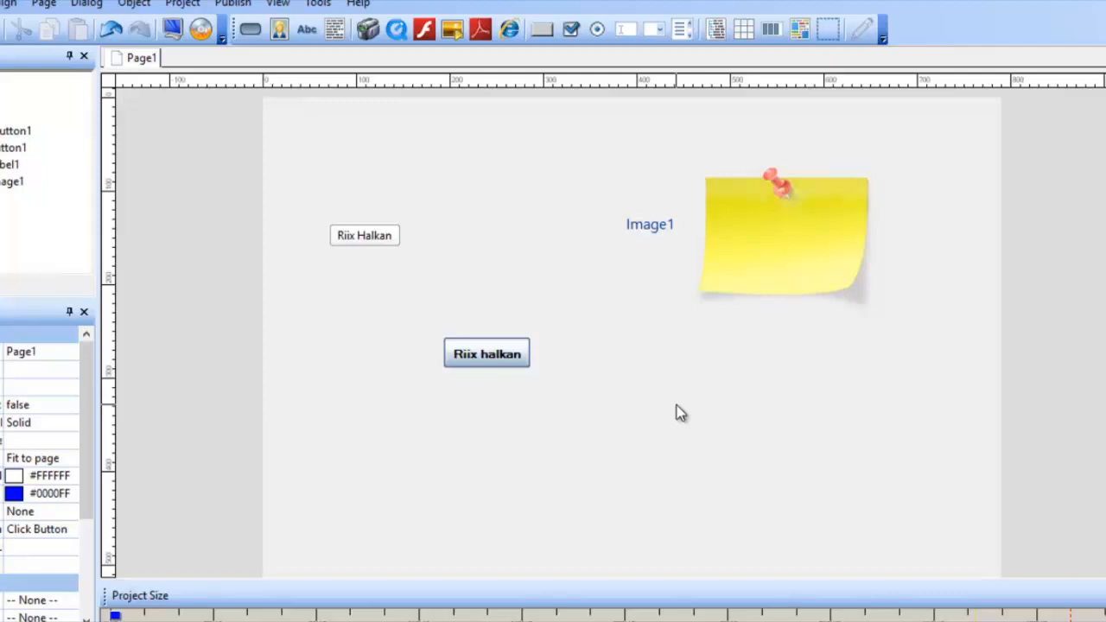
# Step: Delete the image, the label and both buttons from the page
pyautogui.moveTo(923, 147); pyautogui.dragTo(284, 469)
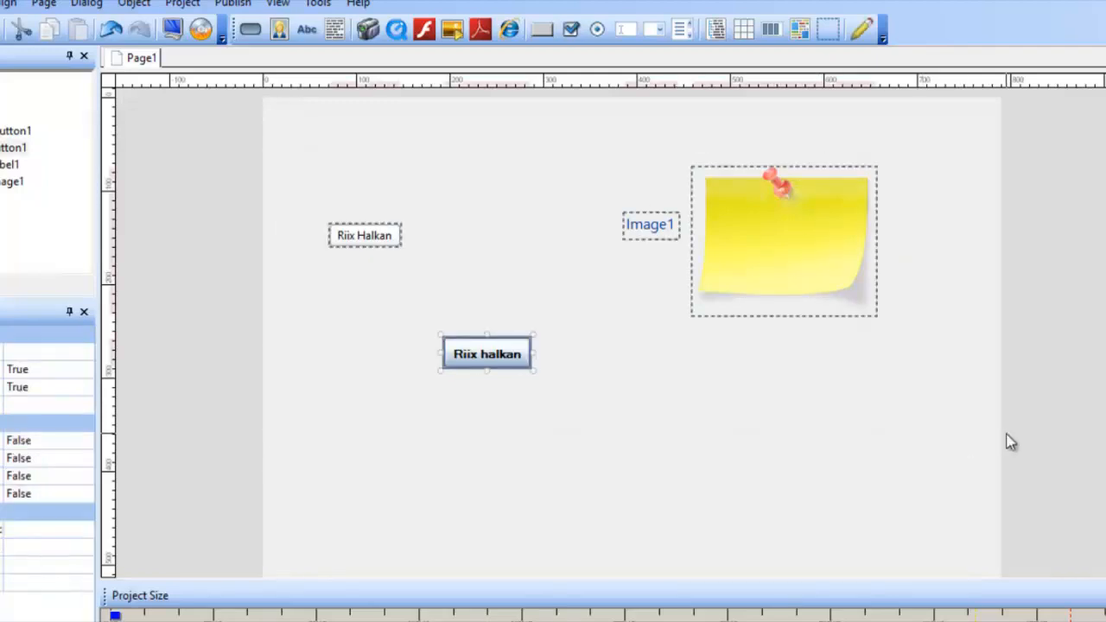
pyautogui.press('Delete')
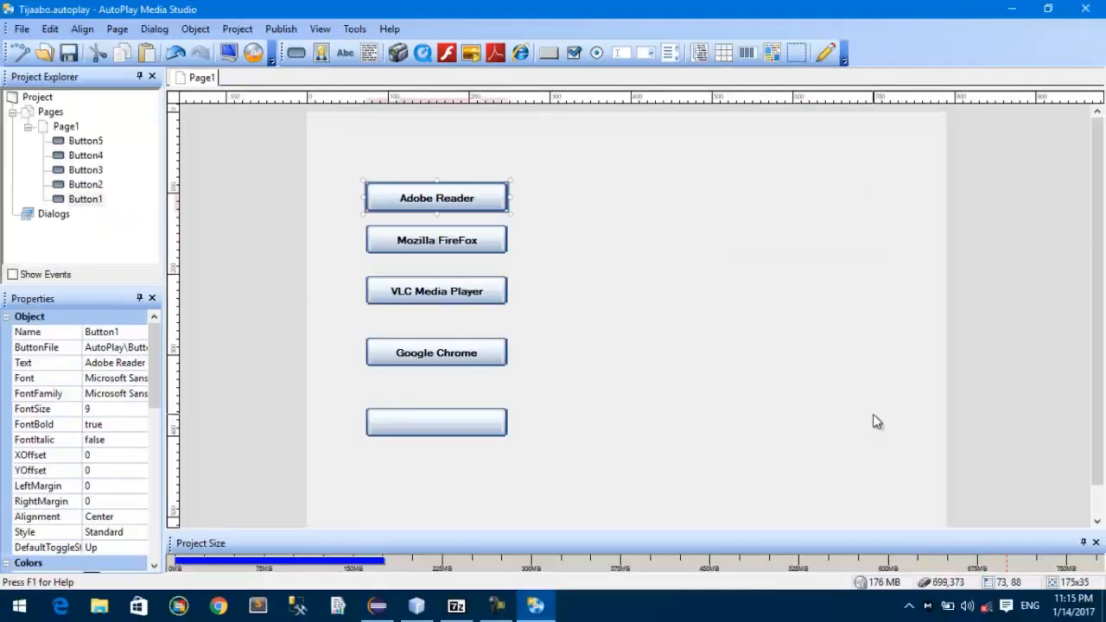
pyautogui.click(872, 420)
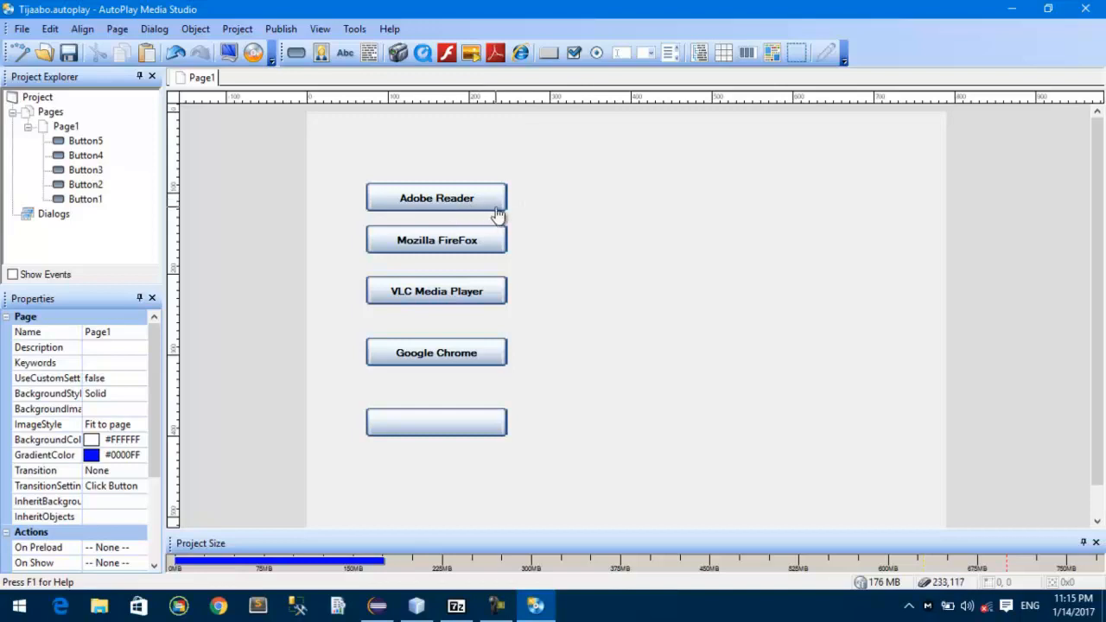
# Step: Set the blank bottom button's text to Shareit, and preview the project before closing the preview window
pyautogui.doubleClick(486, 427)
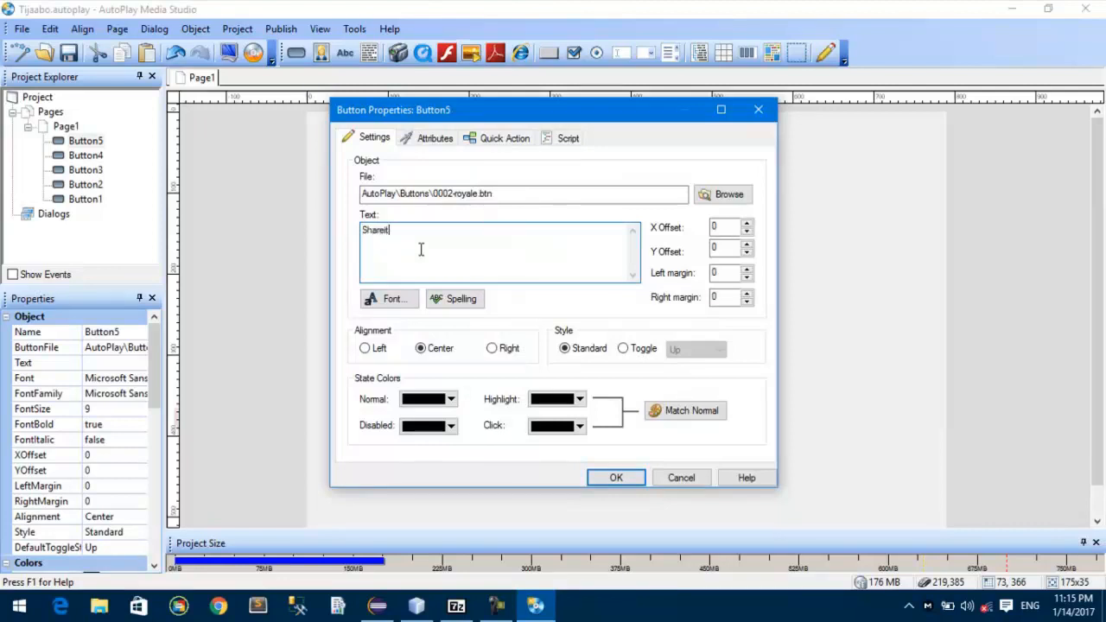
pyautogui.write('Shareit')
pyautogui.click(609, 478)
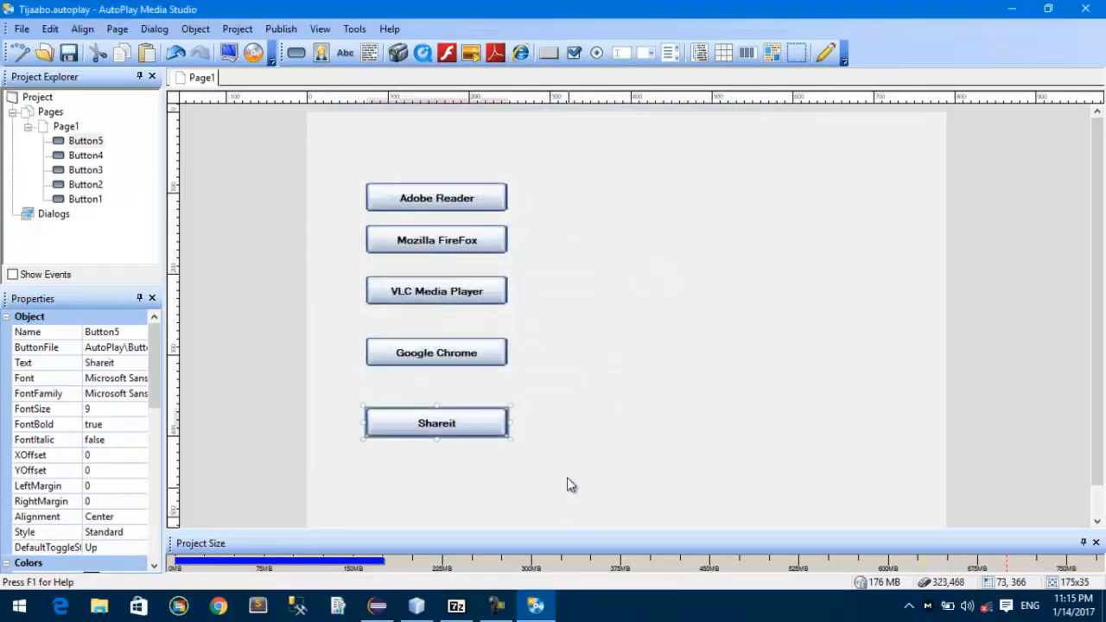
pyautogui.click(567, 478)
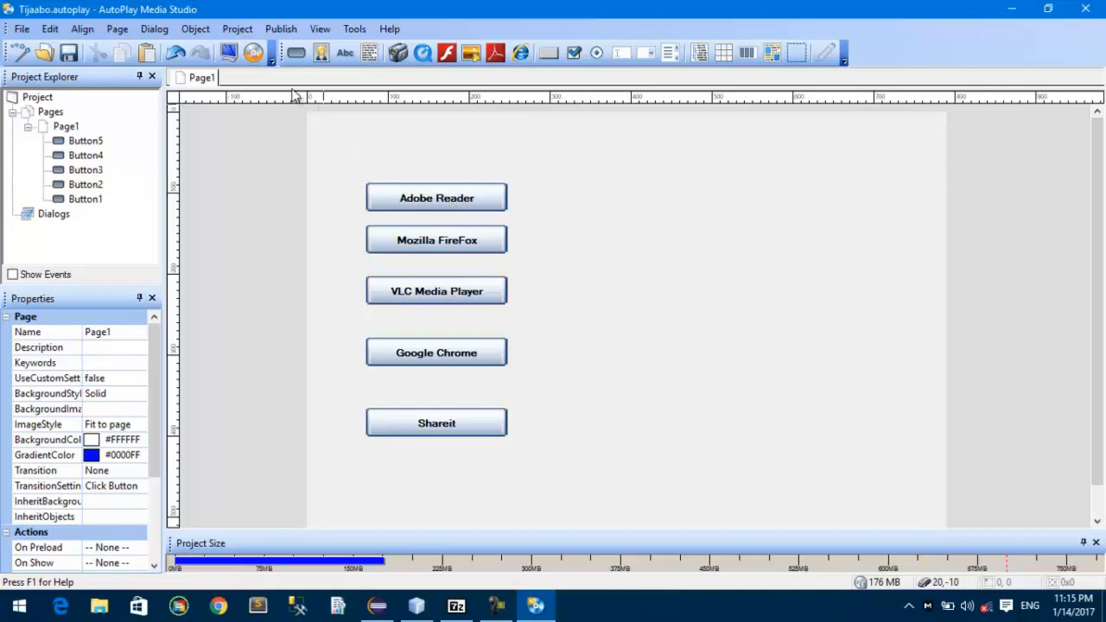
pyautogui.click(230, 65)
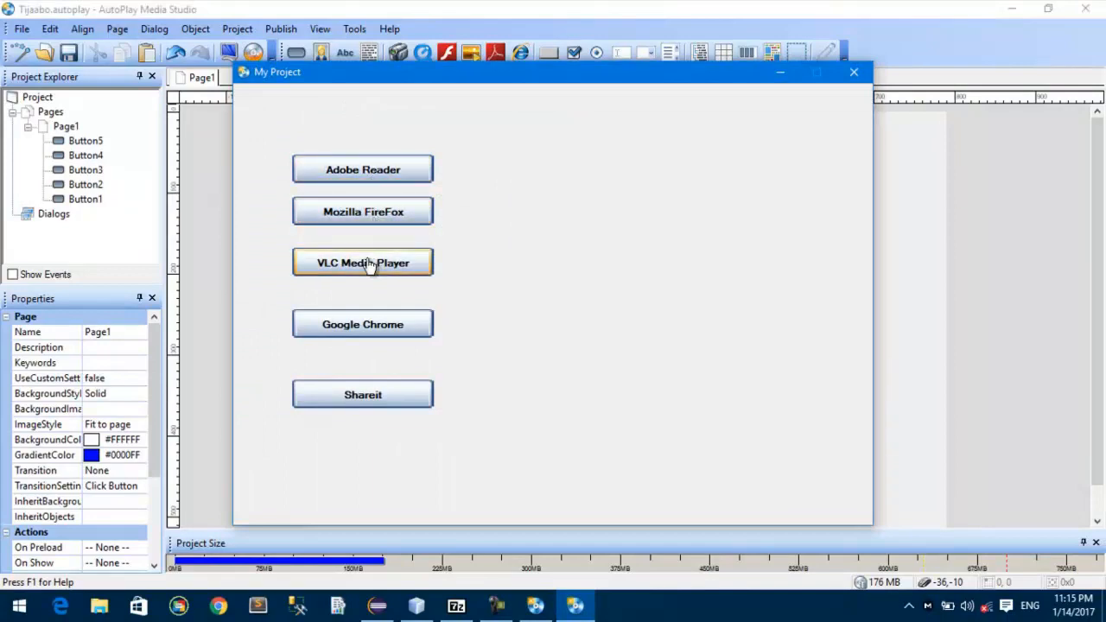
pyautogui.click(854, 72)
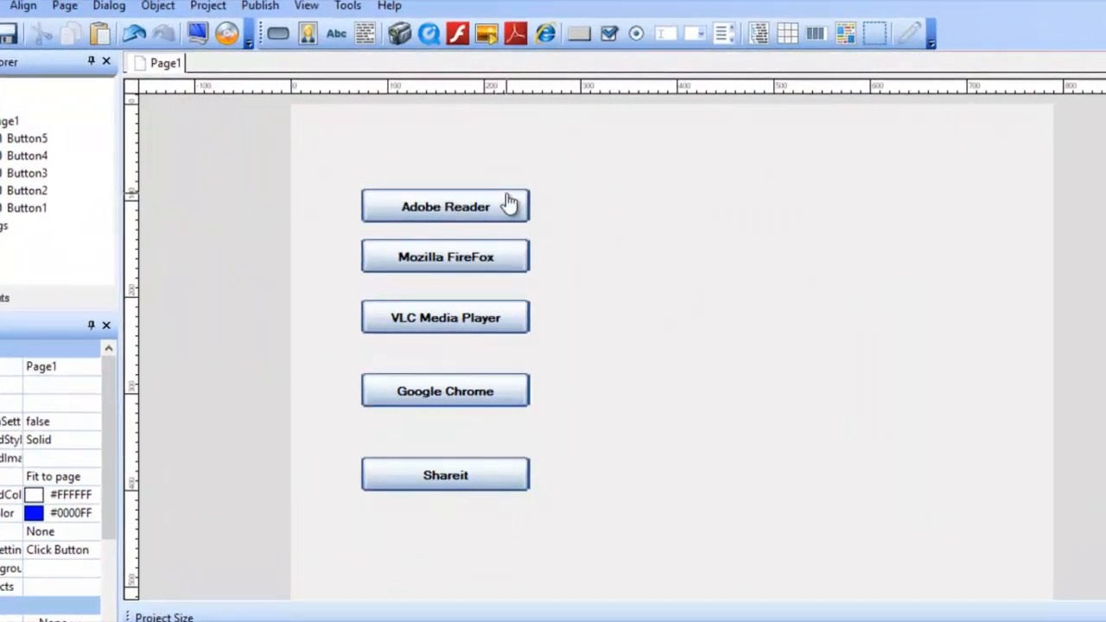
# Step: Give the Adobe Reader button a Run Program quick action that runs AdbeRdr11004_en_US.exe from the project's Docs folder
pyautogui.doubleClick(492, 199)
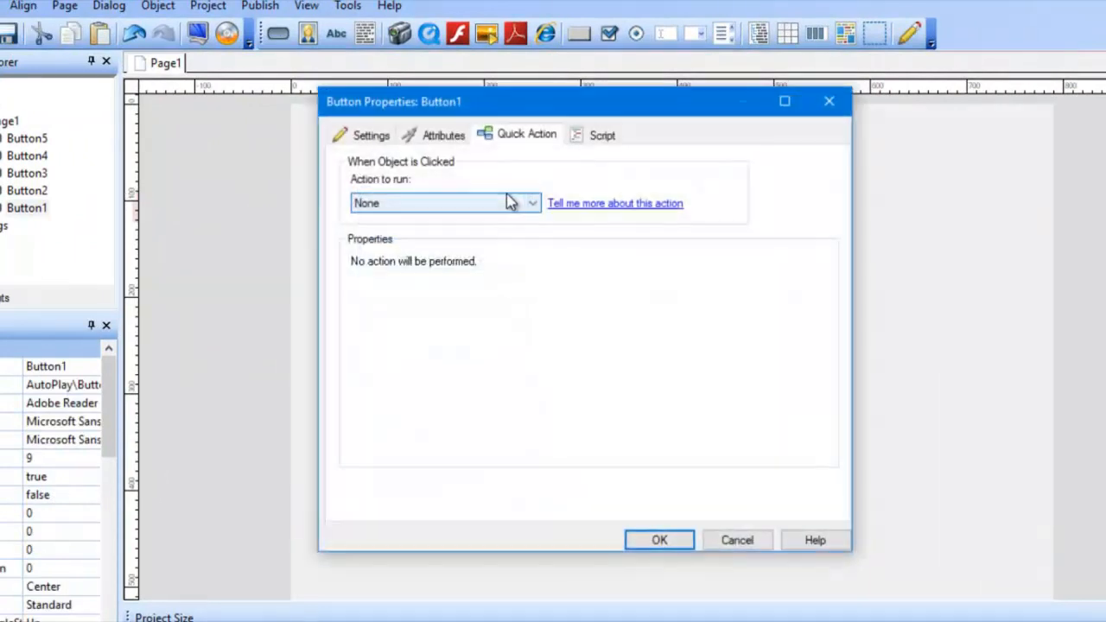
pyautogui.click(350, 135)
pyautogui.click(517, 138)
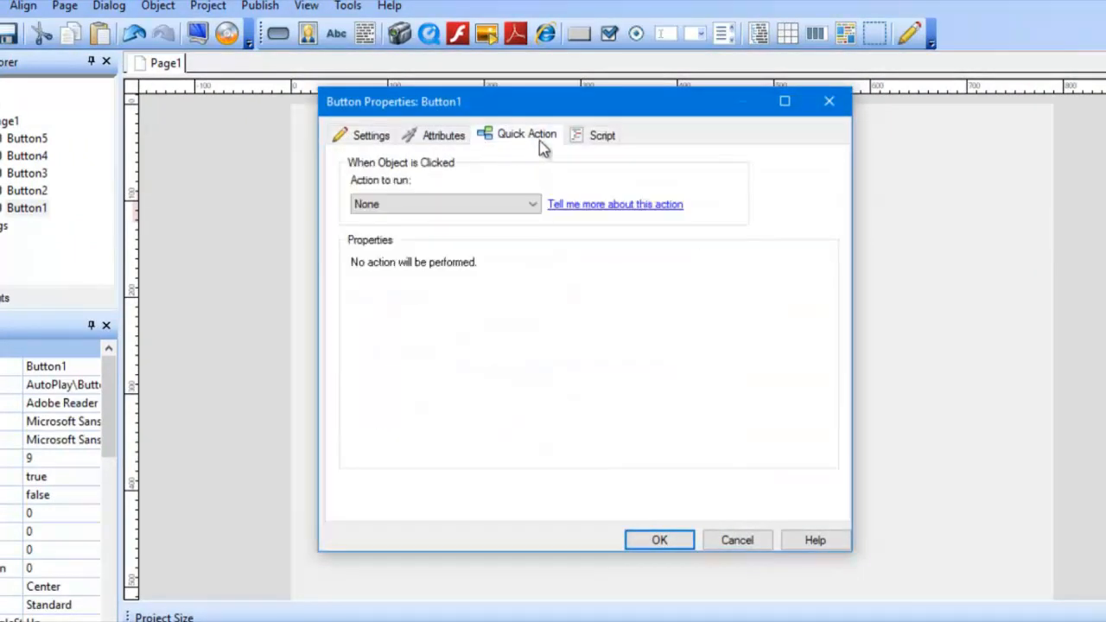
pyautogui.click(515, 203)
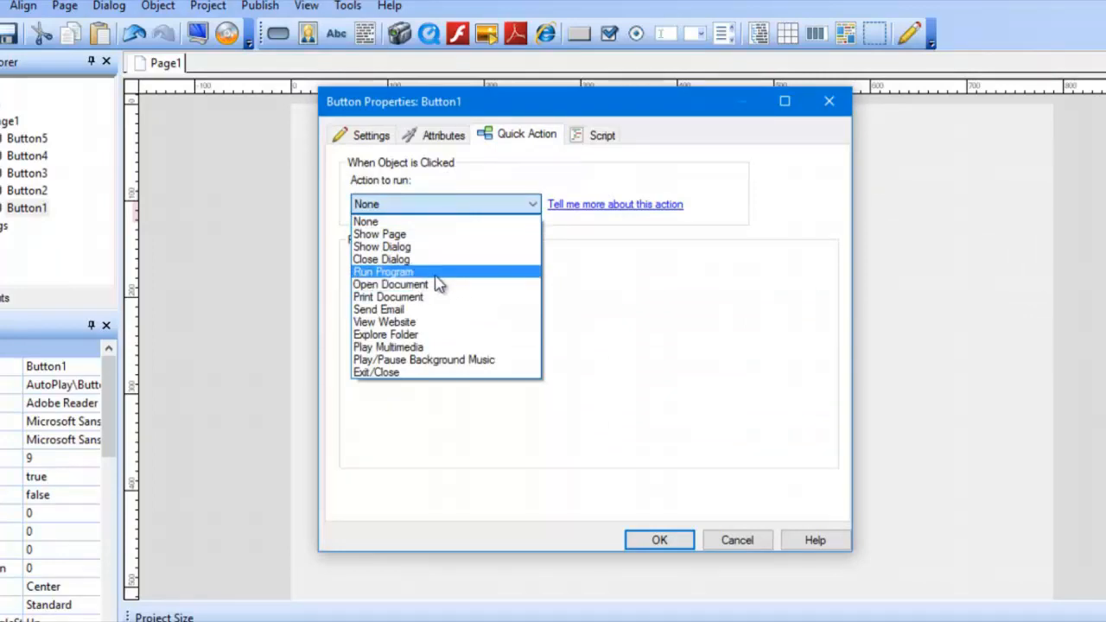
pyautogui.click(438, 273)
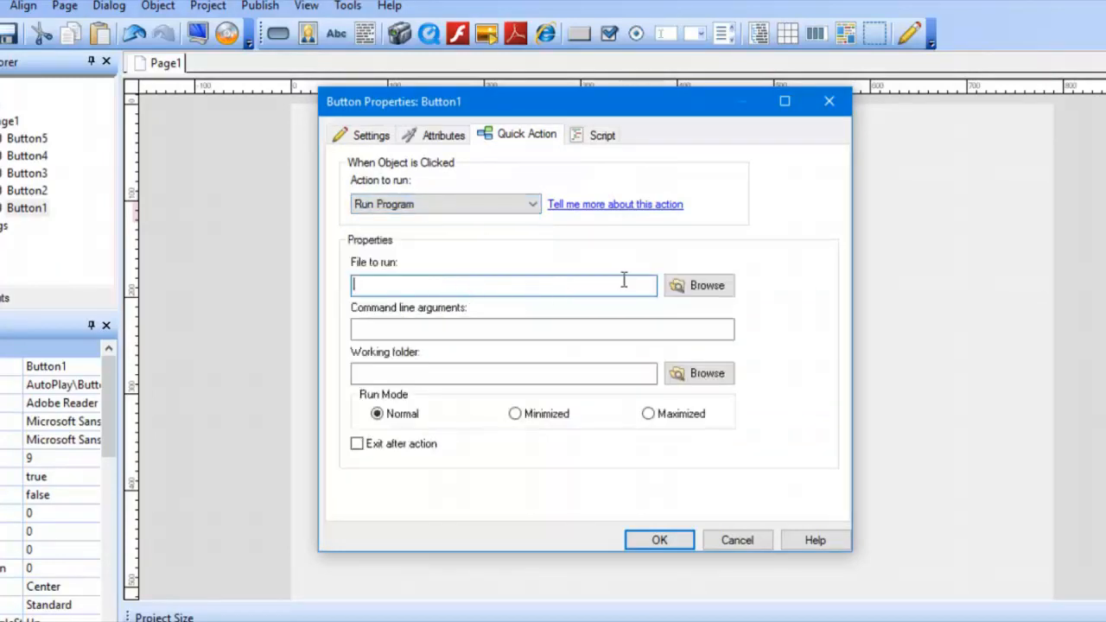
pyautogui.click(696, 291)
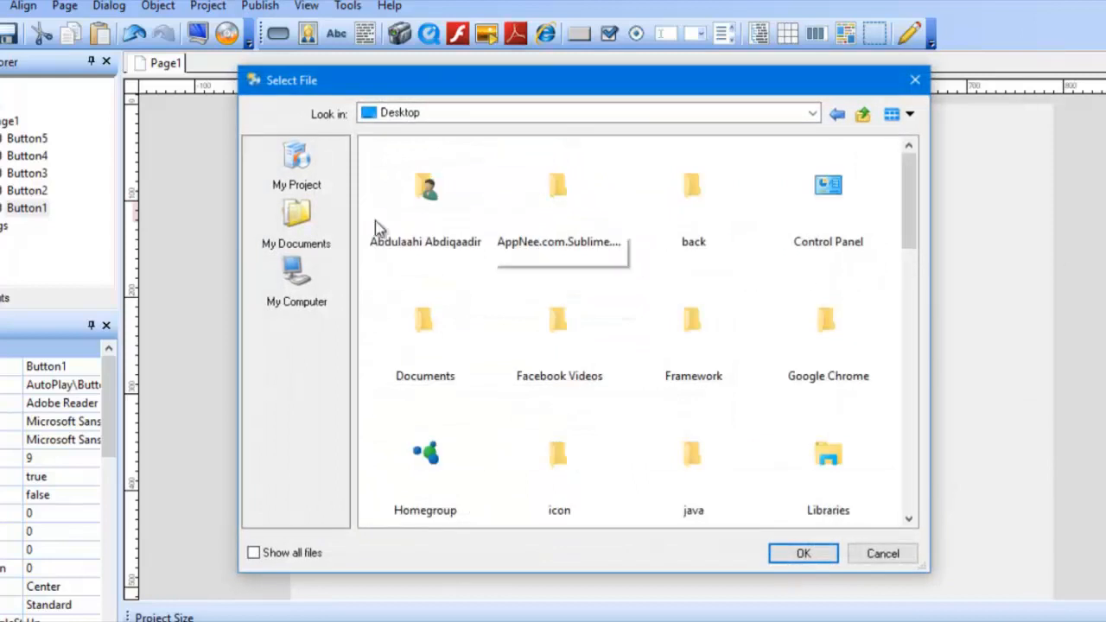
pyautogui.click(297, 165)
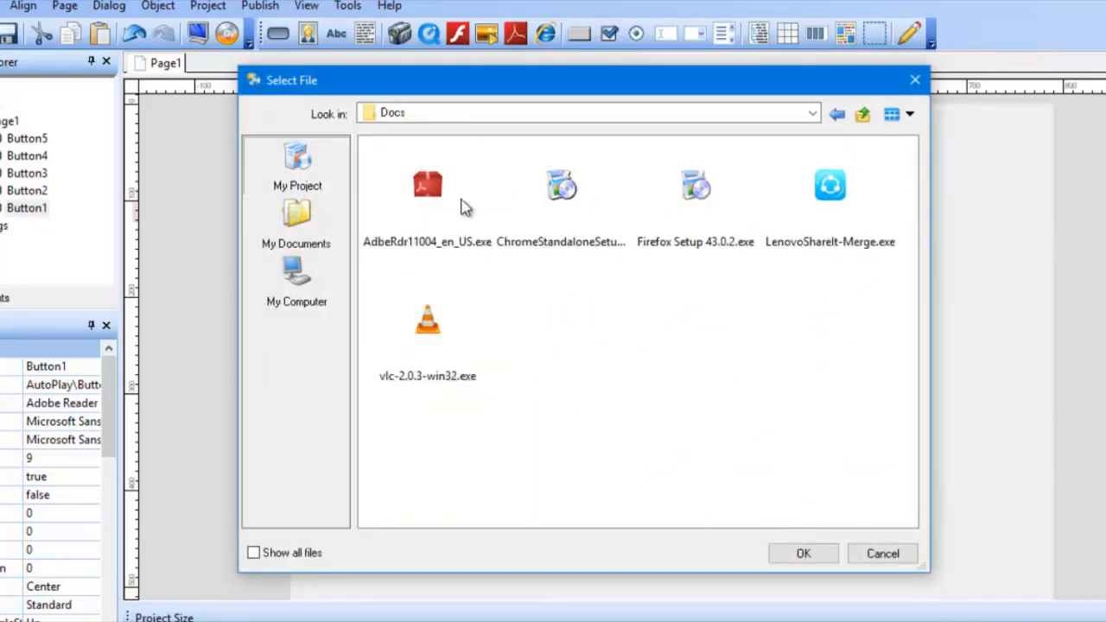
pyautogui.click(435, 211)
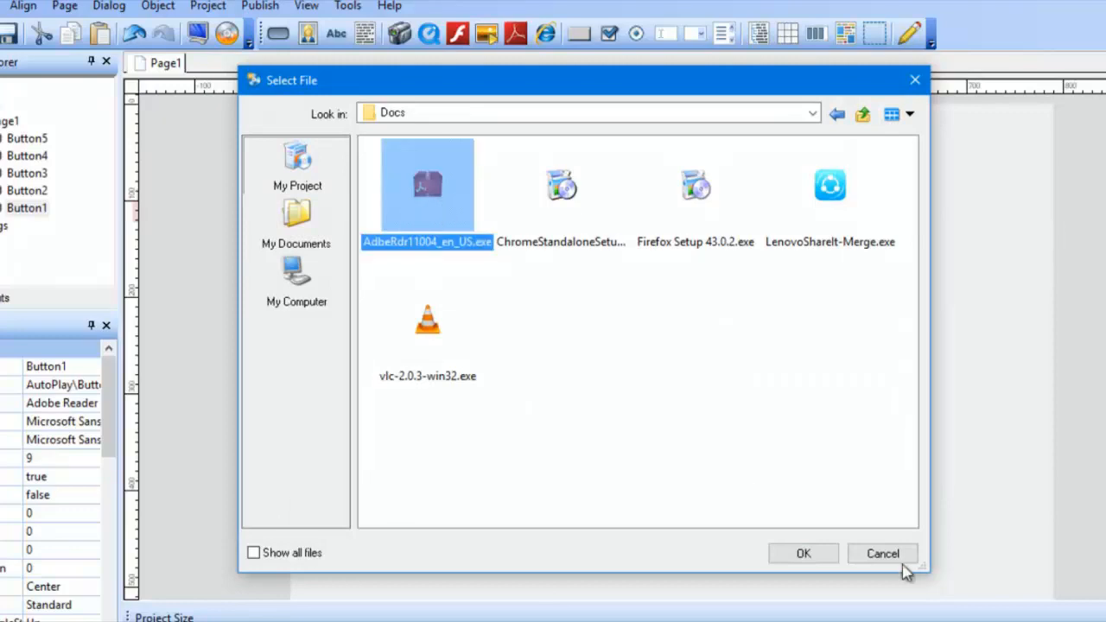
pyautogui.click(806, 554)
pyautogui.click(666, 542)
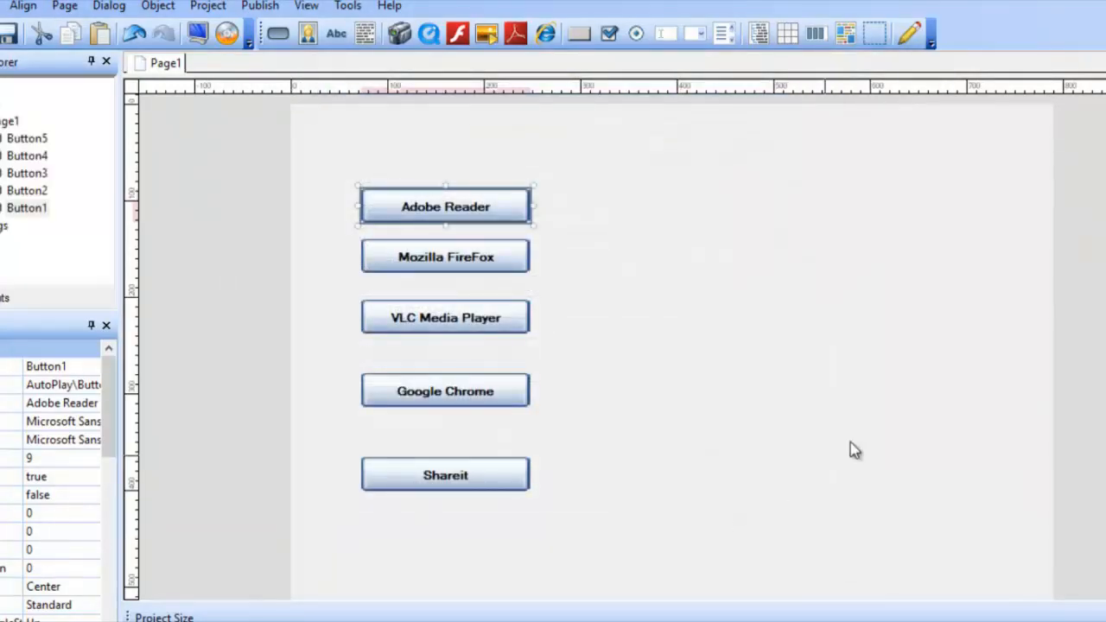
# Step: Give the Mozilla FireFox button a Run Program quick action that runs Firefox Setup 43.0.2.exe from the Docs folder
pyautogui.doubleClick(464, 262)
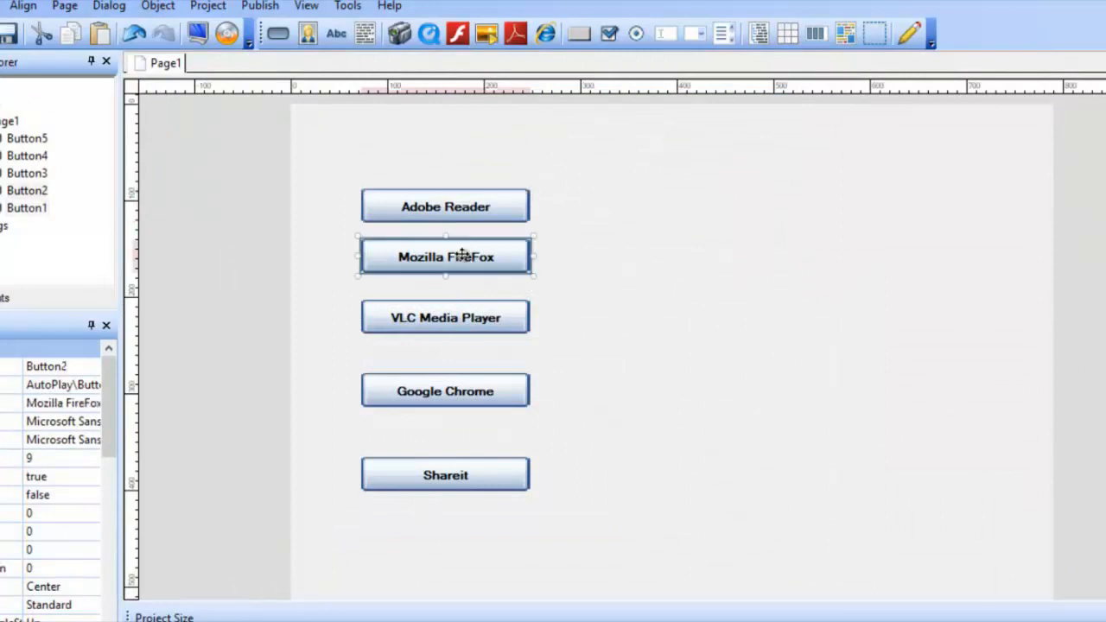
pyautogui.click(511, 135)
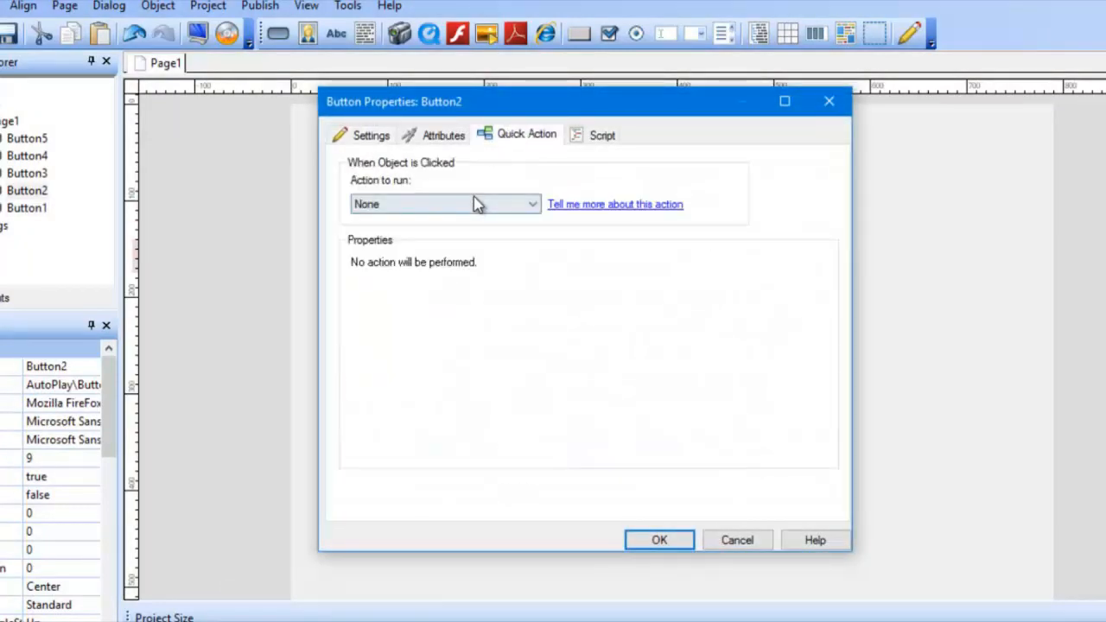
pyautogui.click(475, 205)
pyautogui.click(444, 272)
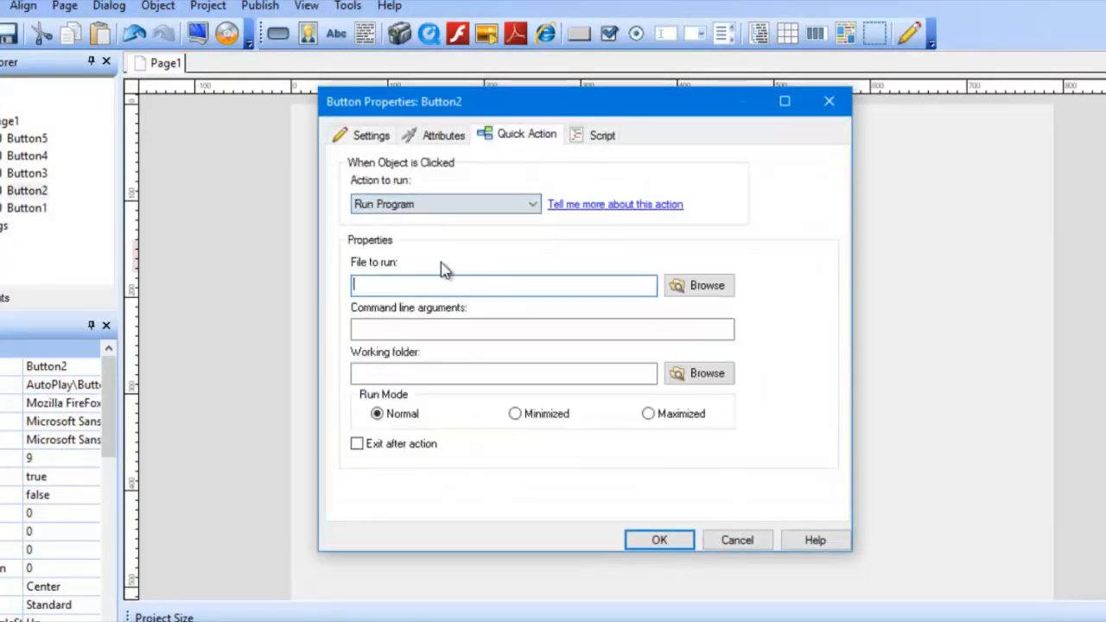
pyautogui.click(707, 285)
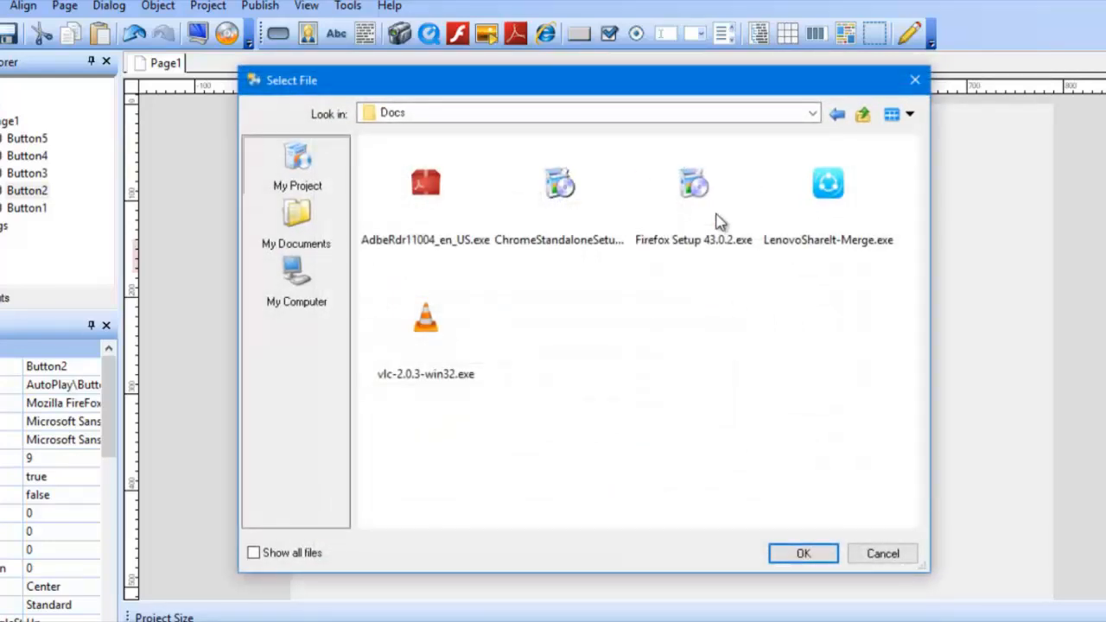
pyautogui.click(671, 218)
pyautogui.click(802, 554)
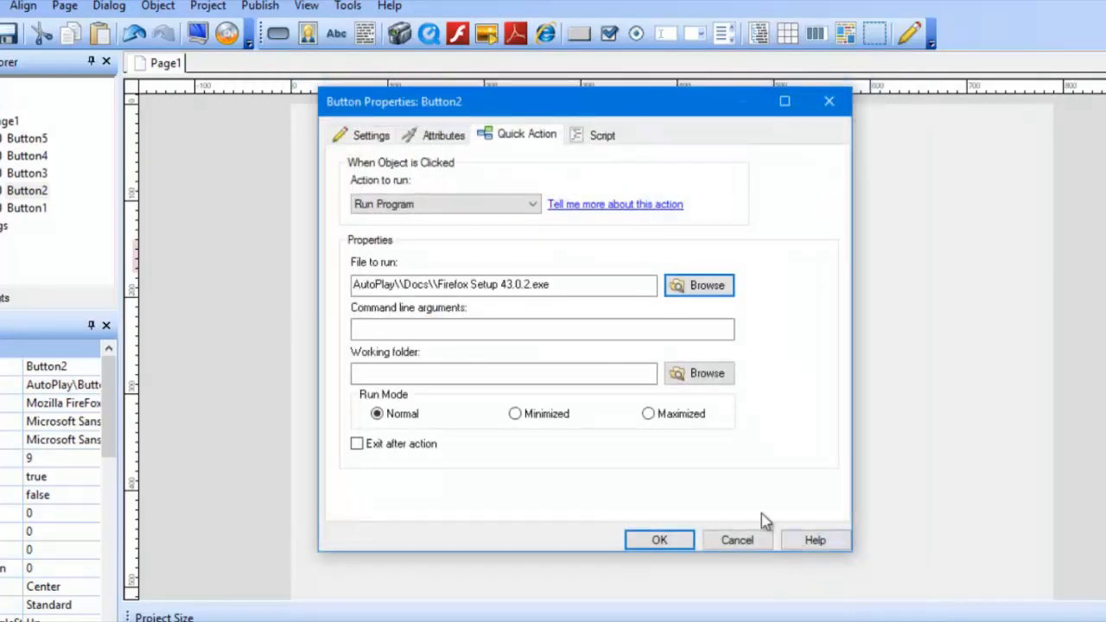
pyautogui.click(662, 539)
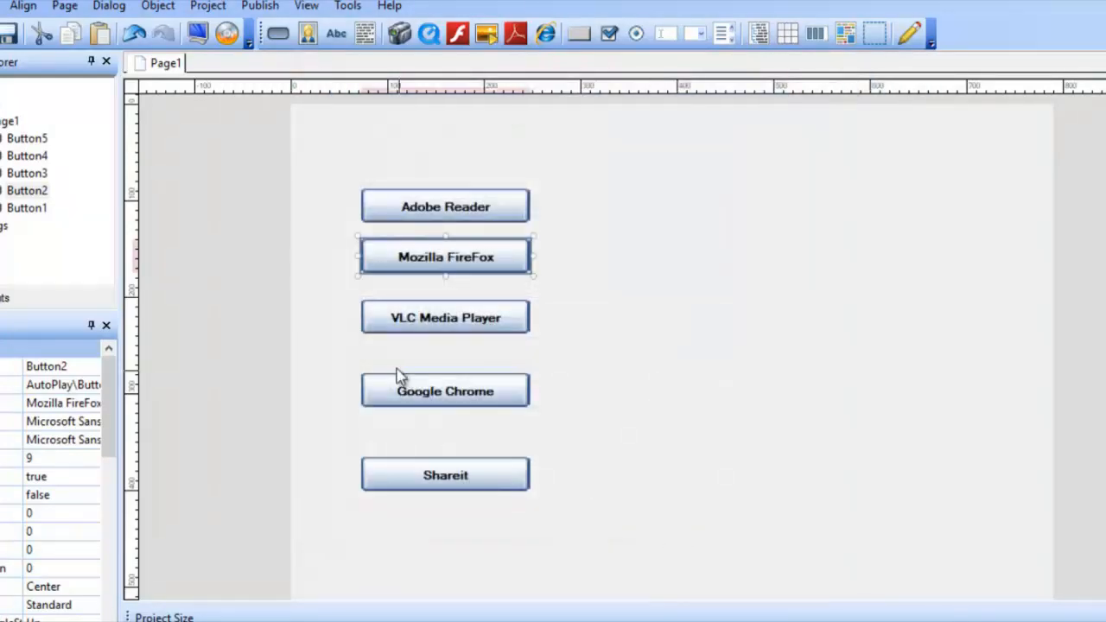
# Step: Give the VLC Media Player button a Run Program quick action that runs vlc-2.0.3-win32.exe from the Docs folder
pyautogui.doubleClick(403, 319)
pyautogui.click(510, 135)
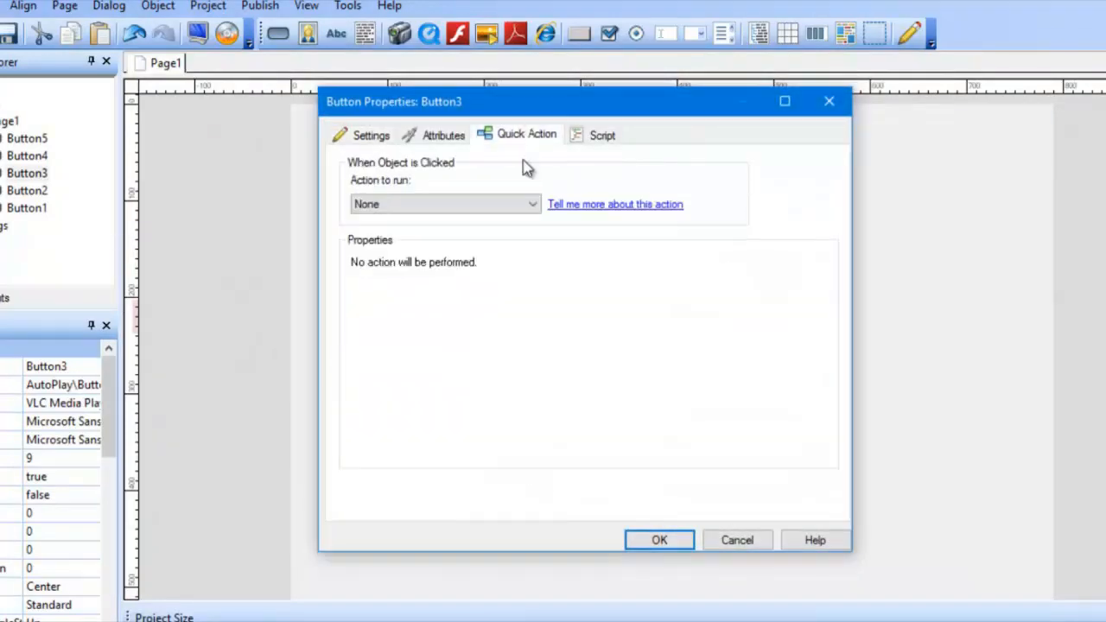
pyautogui.click(481, 206)
pyautogui.click(484, 275)
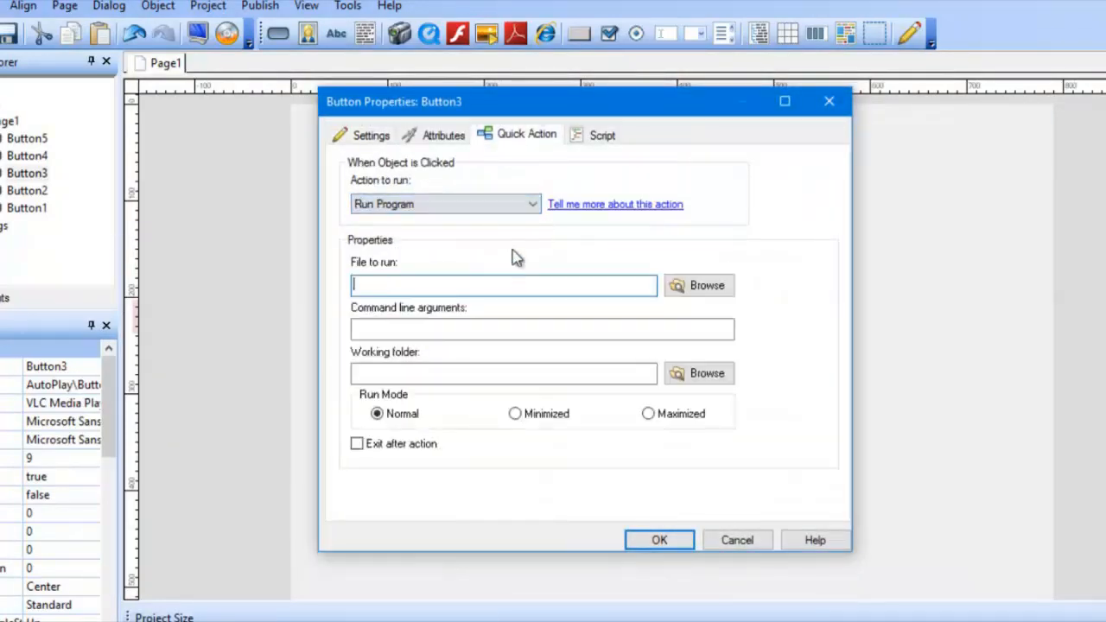
pyautogui.click(700, 286)
pyautogui.click(437, 346)
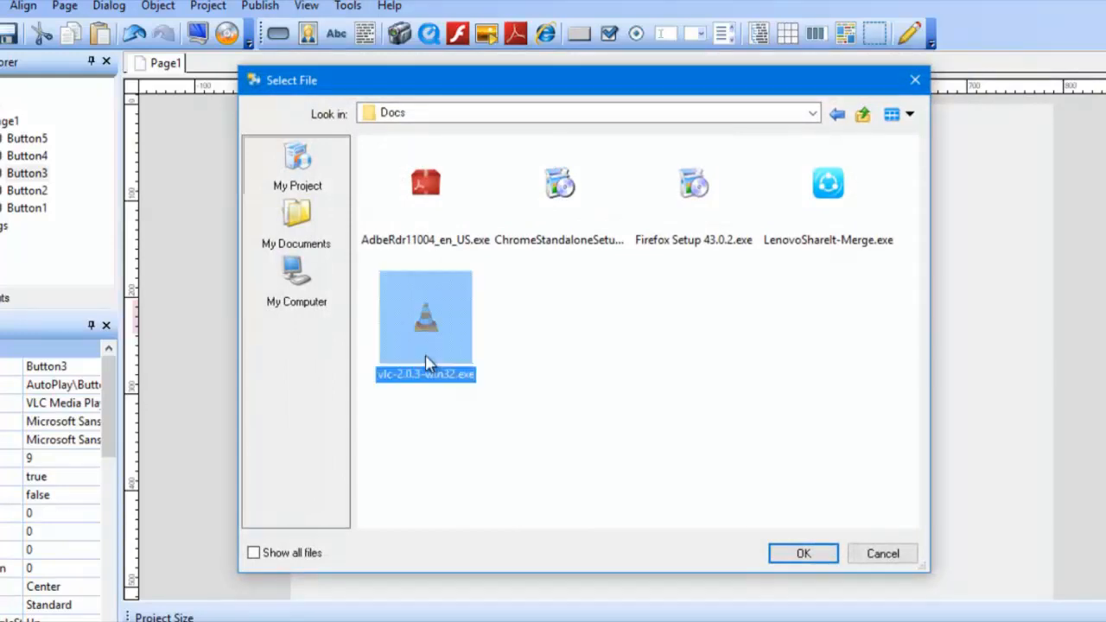
pyautogui.click(796, 545)
pyautogui.click(659, 541)
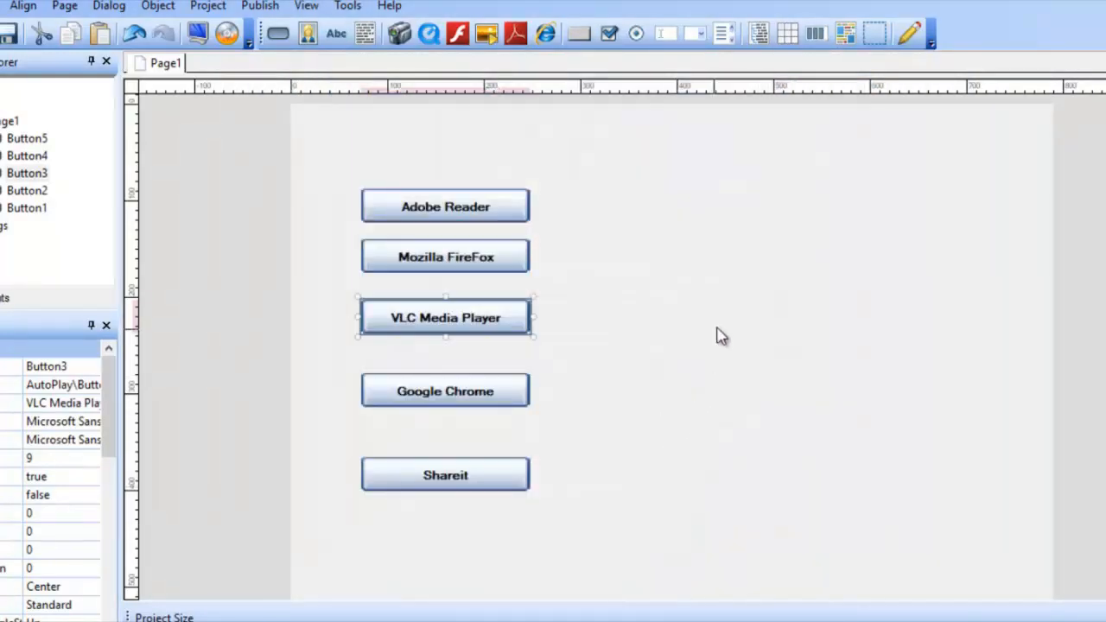
pyautogui.click(557, 281)
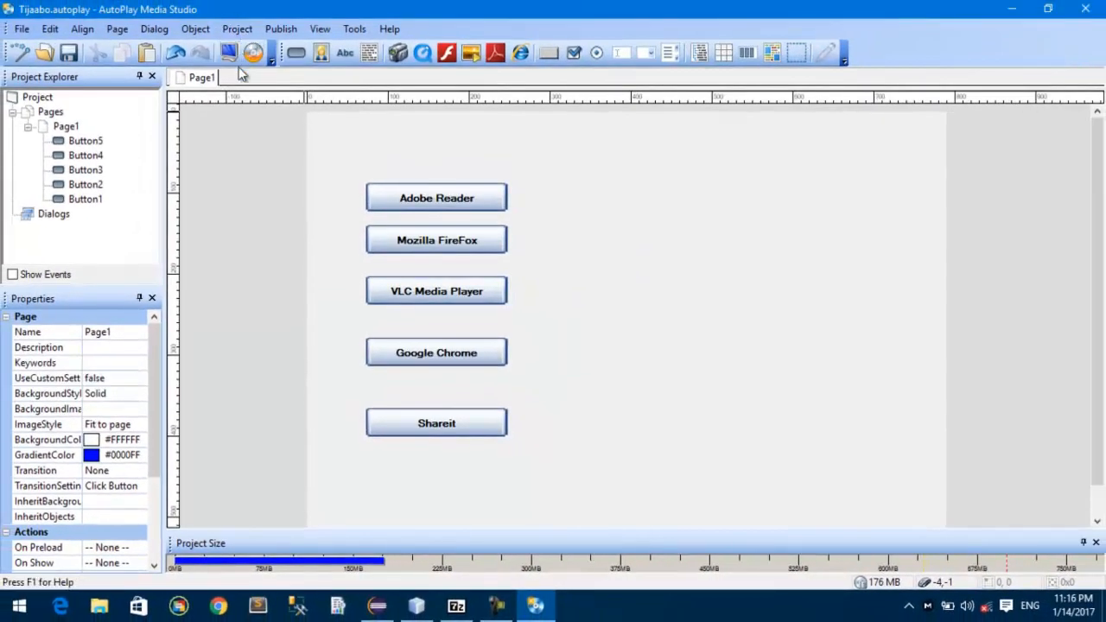
# Step: Preview the project, test the Adobe Reader button and cancel the installer it launches
pyautogui.click(237, 67)
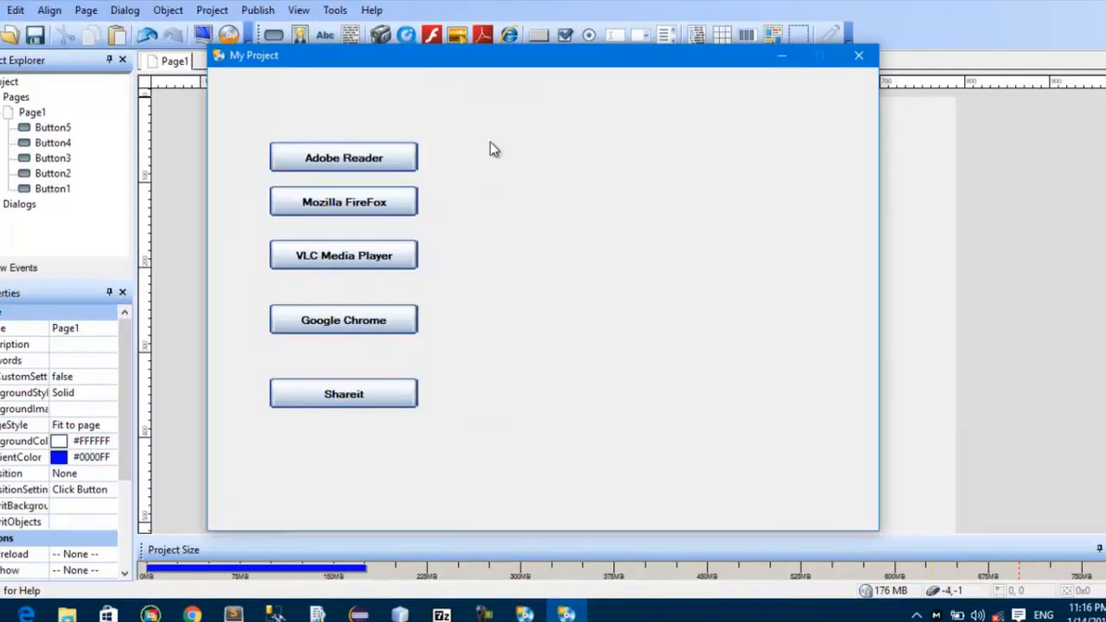
pyautogui.click(374, 161)
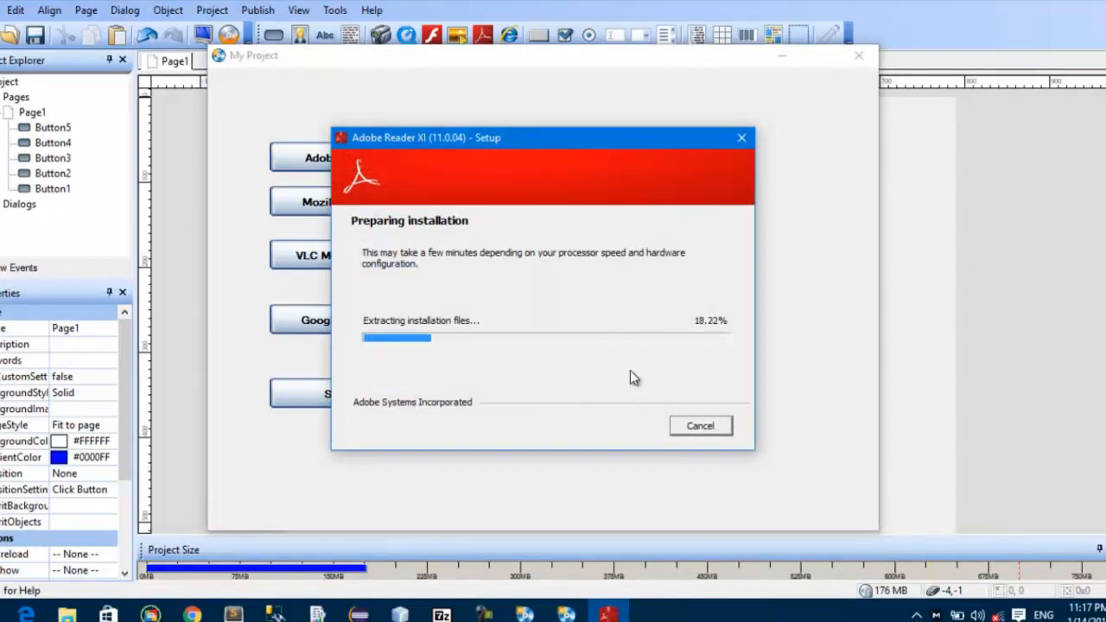
pyautogui.click(710, 426)
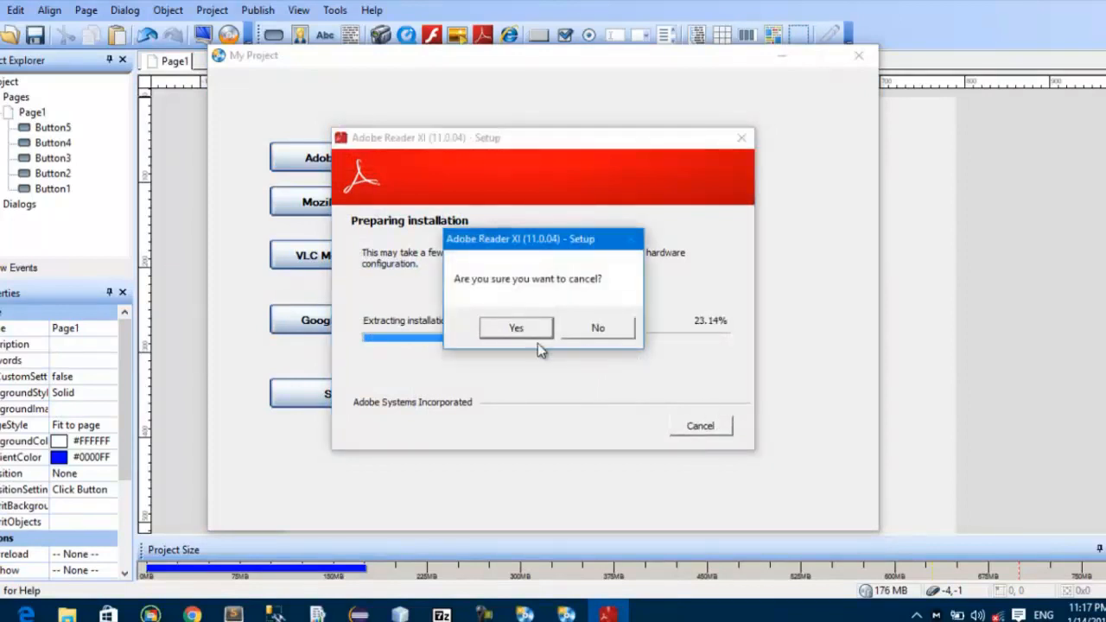
pyautogui.click(516, 328)
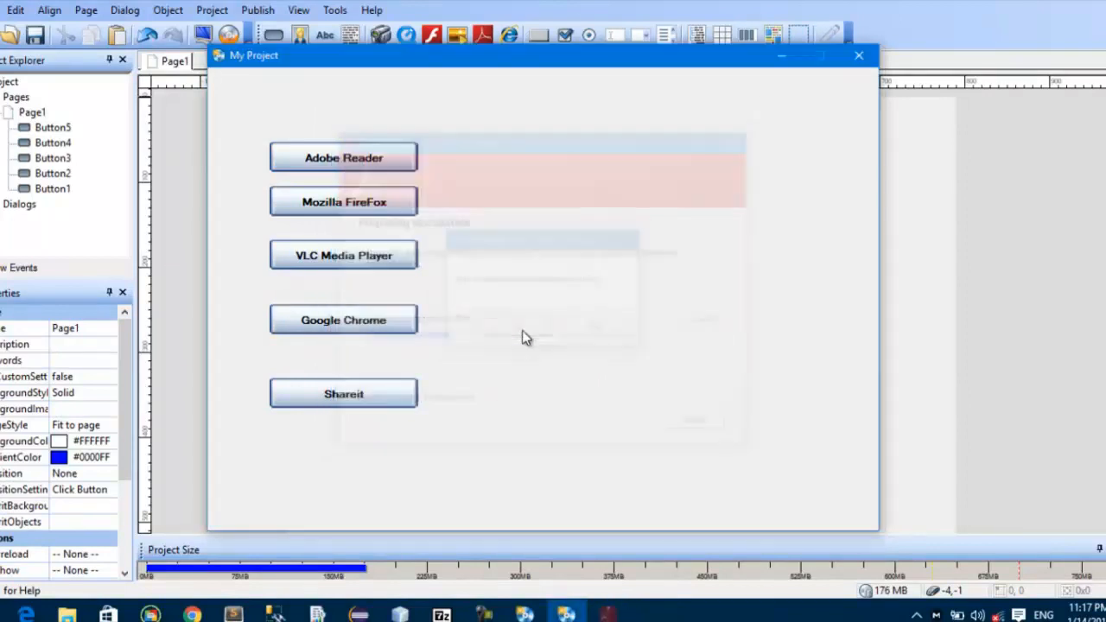
# Step: Test the VLC Media Player button, keep the previously installed version, quit its setup and close the preview
pyautogui.click(413, 256)
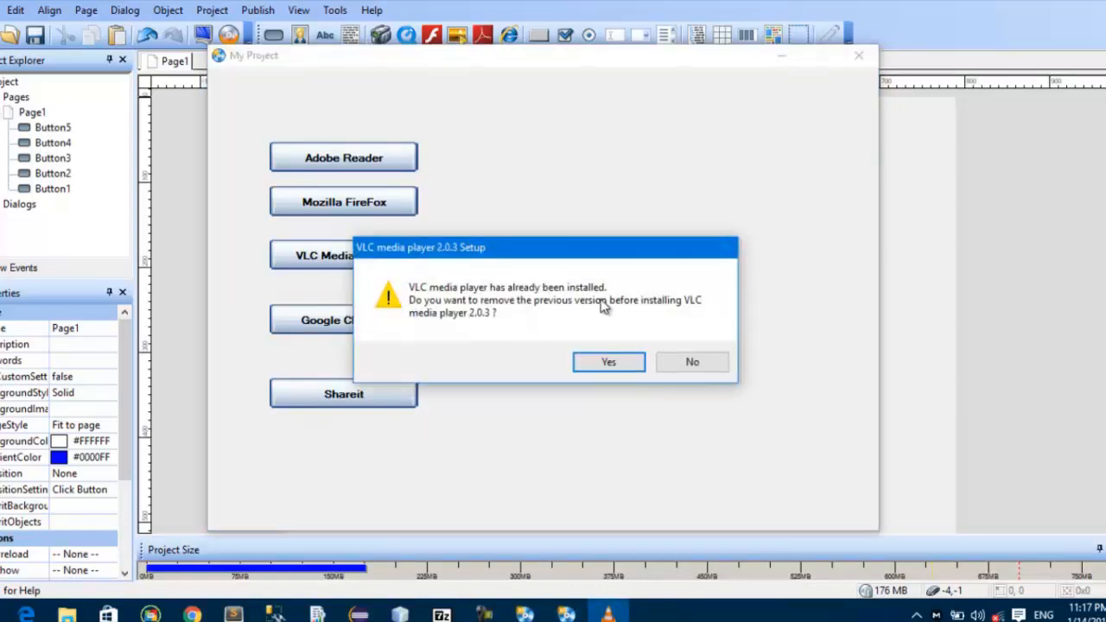
pyautogui.click(714, 365)
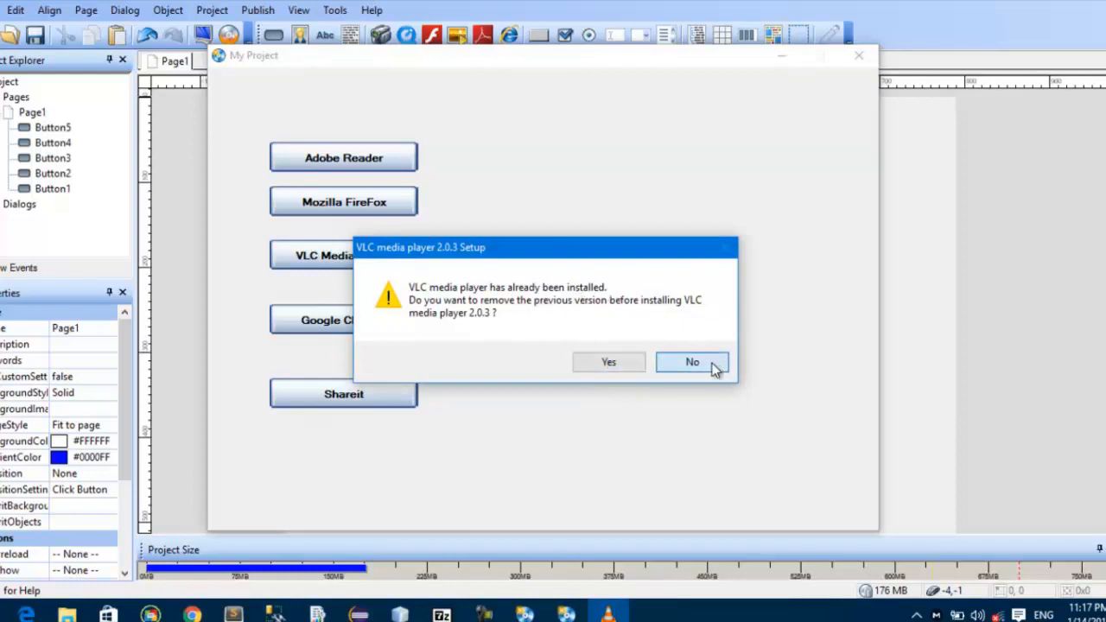
pyautogui.click(692, 435)
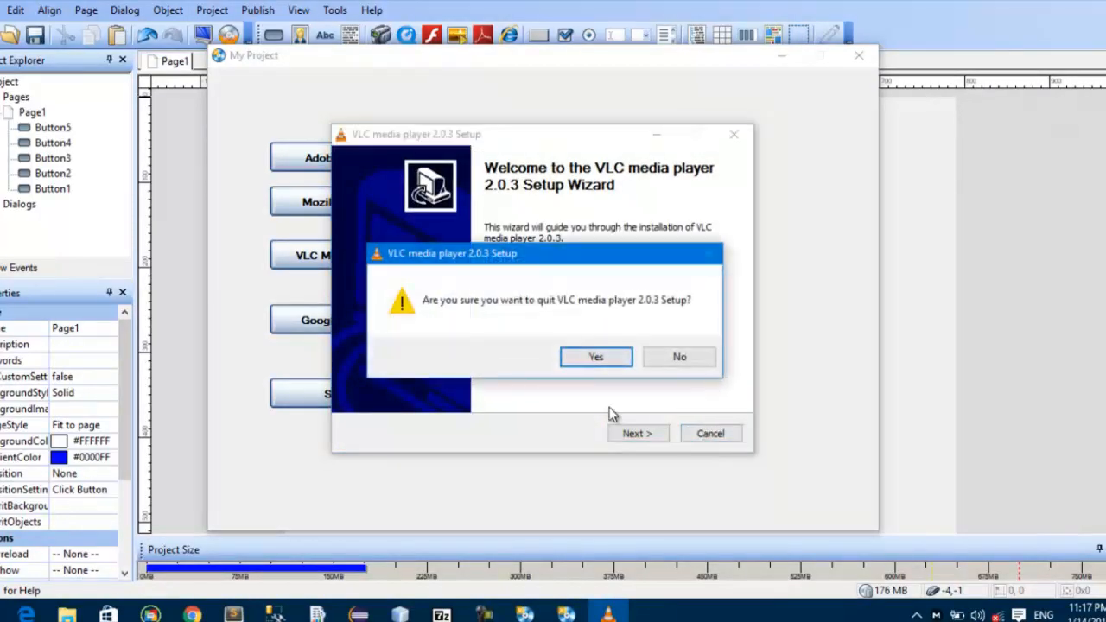
pyautogui.click(595, 356)
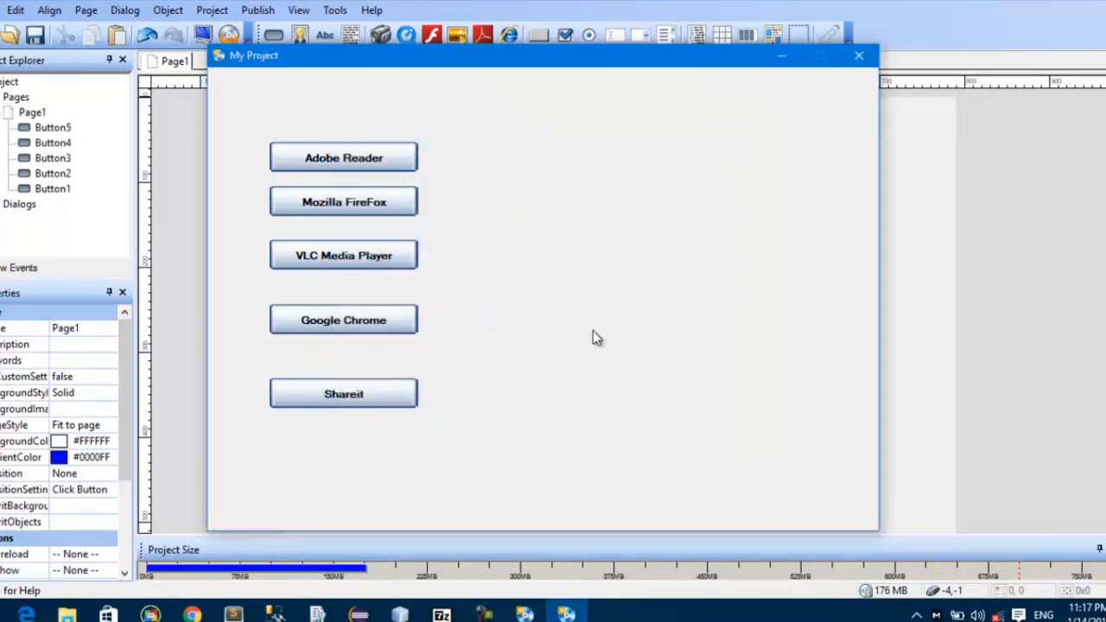
pyautogui.click(859, 57)
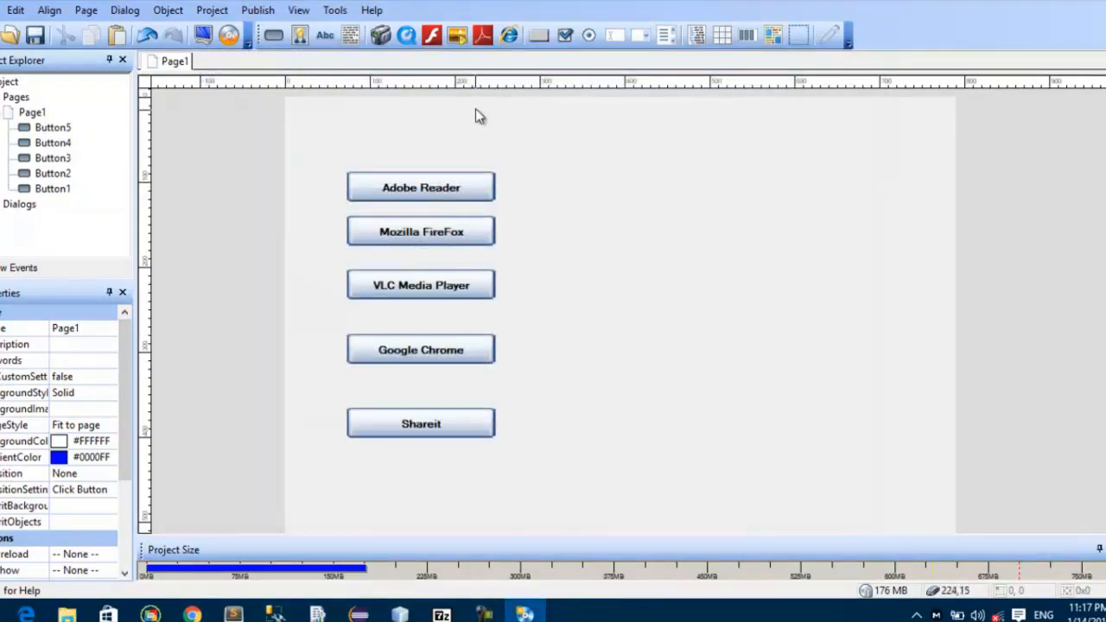
# Step: Add the gallery's A-003.png yellow sticky-note image and place it on the page to the right of the button column
pyautogui.click(300, 36)
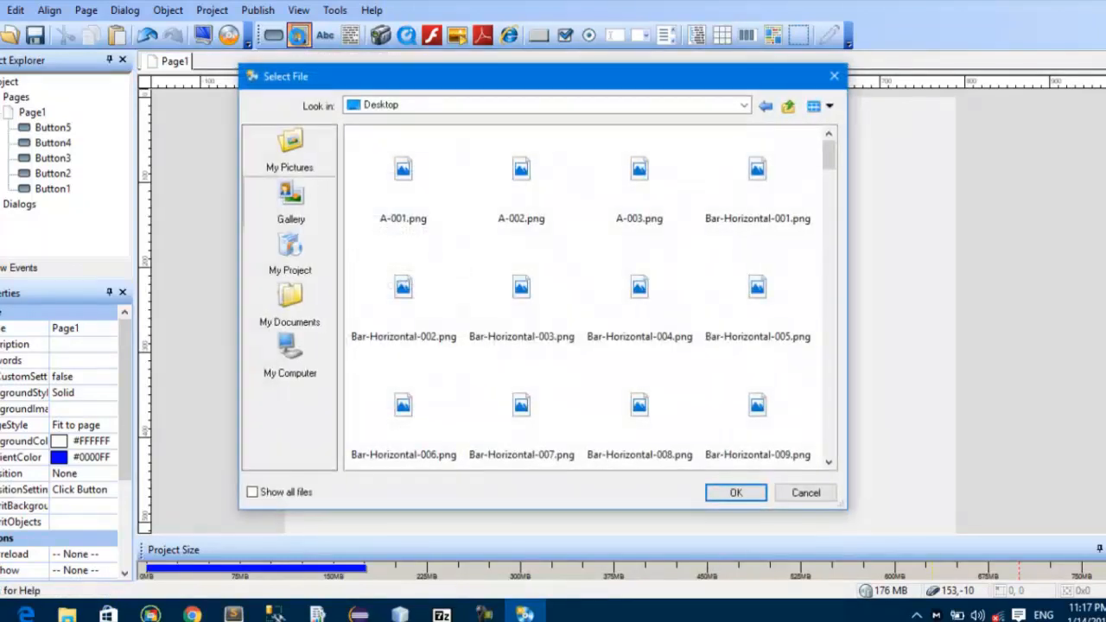
pyautogui.scroll(-4, 721, 207)
pyautogui.scroll(4, 723, 208)
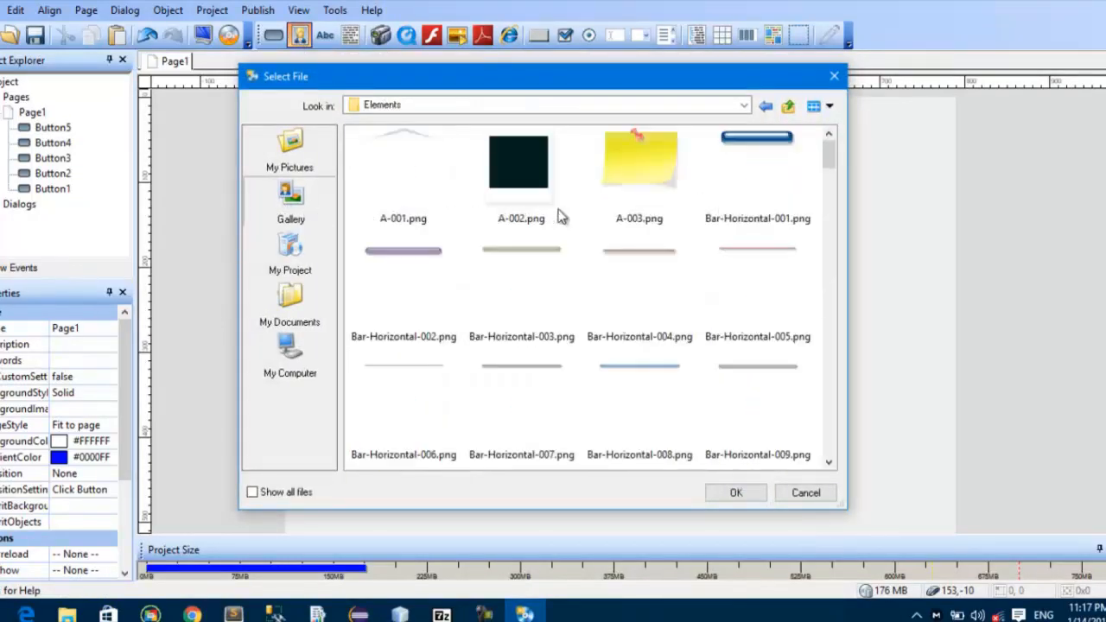
pyautogui.click(630, 159)
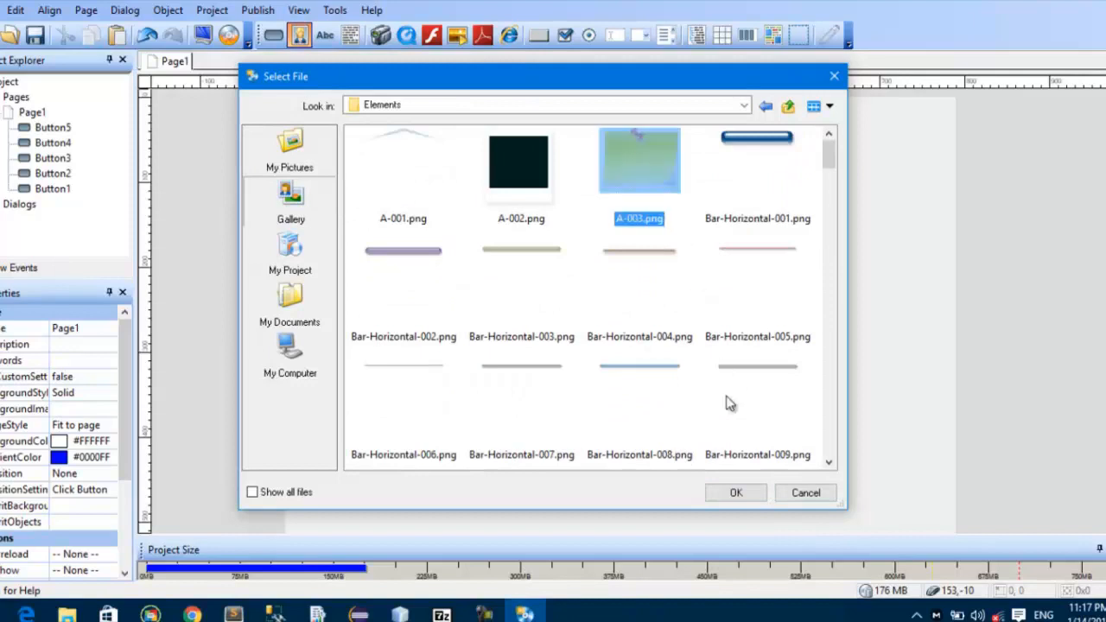
pyautogui.click(735, 492)
pyautogui.moveTo(402, 138); pyautogui.dragTo(745, 199)
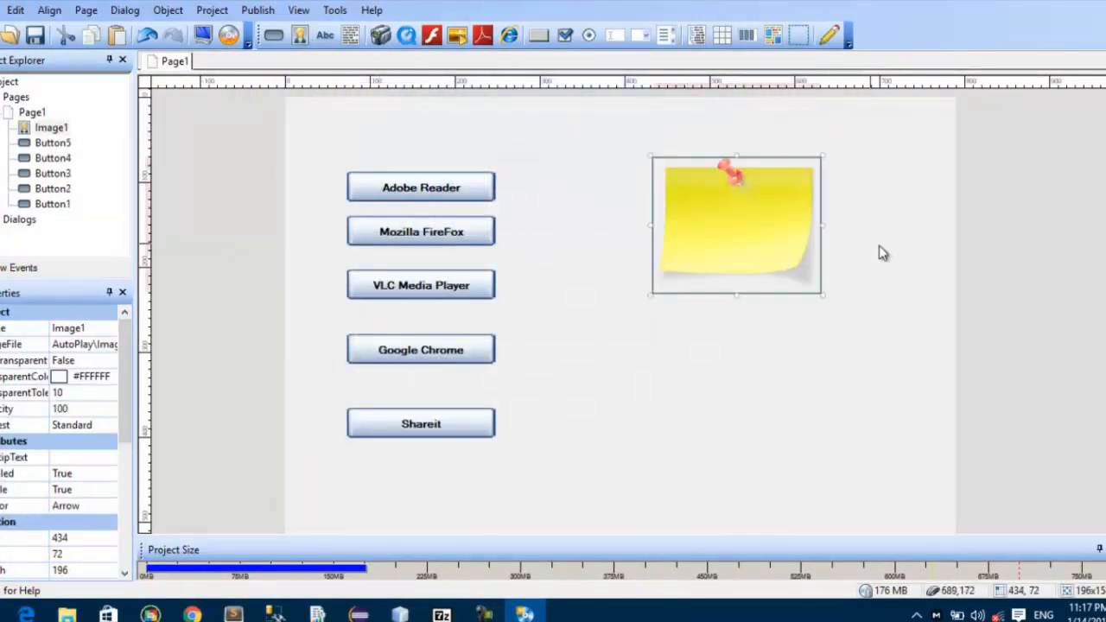
pyautogui.click(861, 196)
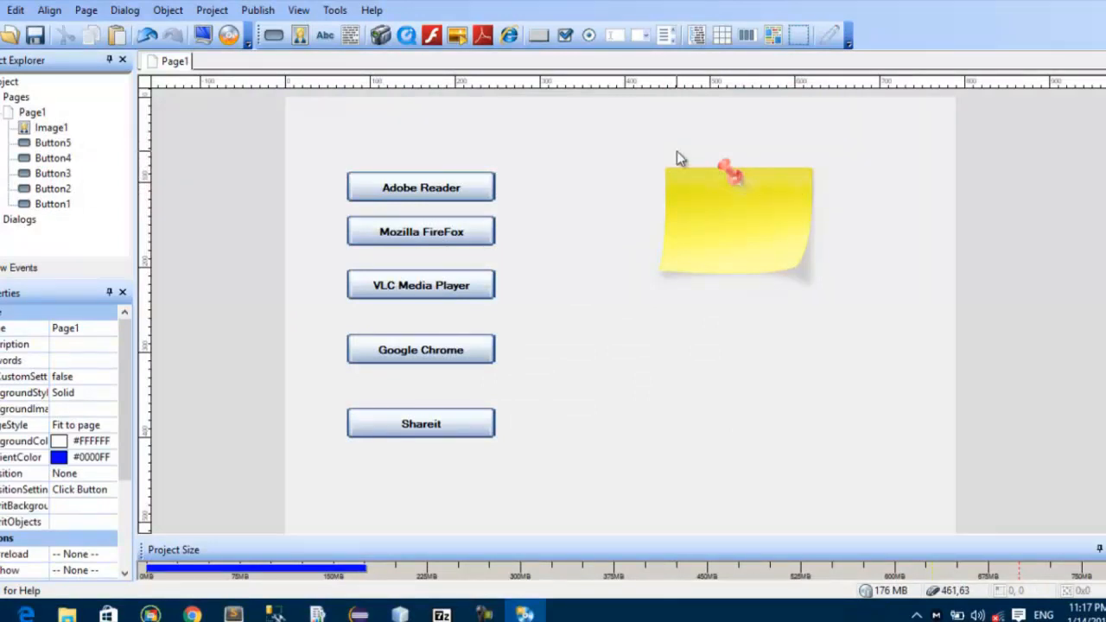
# Step: Add a 14 pt label above the buttons with the text "Waa Application Kaa saacida inaa Xog badan ka hesho"
pyautogui.click(325, 36)
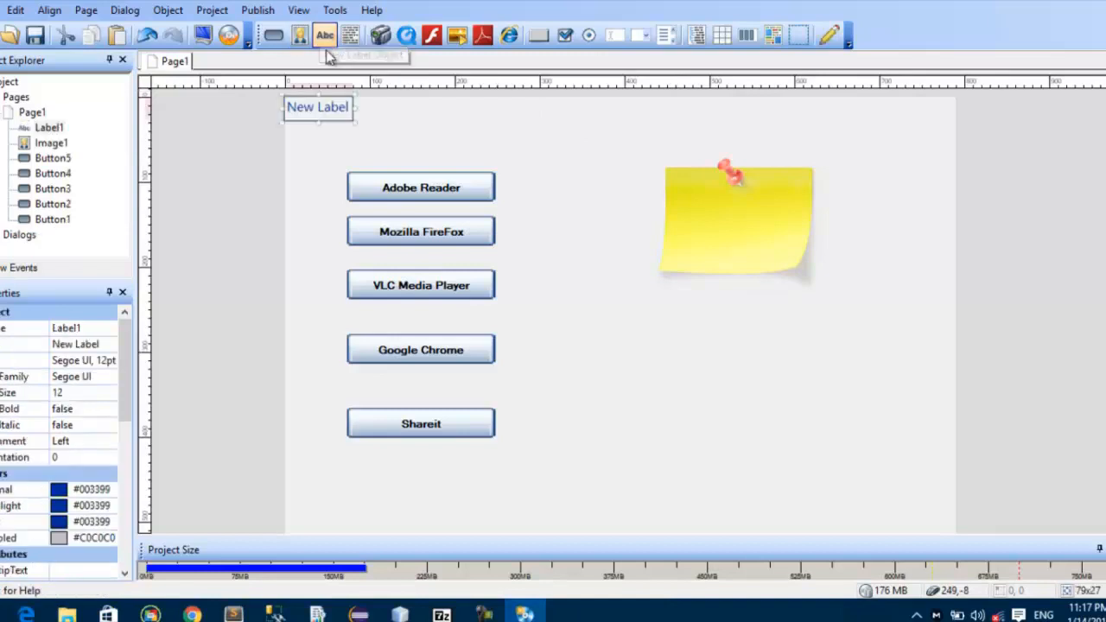
pyautogui.moveTo(325, 113); pyautogui.dragTo(361, 118)
pyautogui.doubleClick(361, 121)
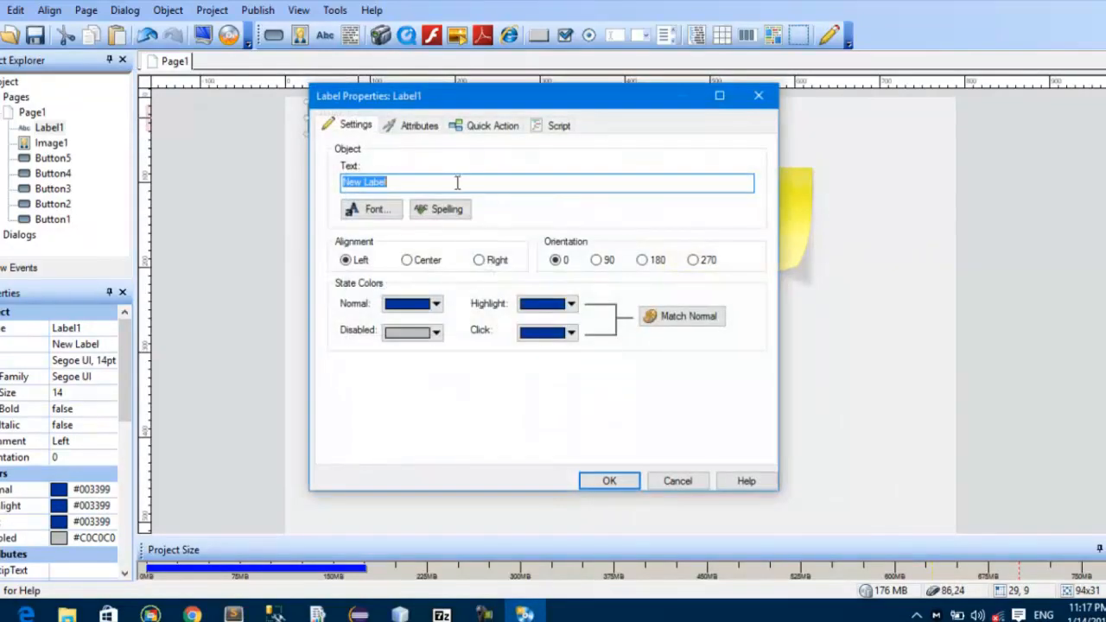
pyautogui.write('W')
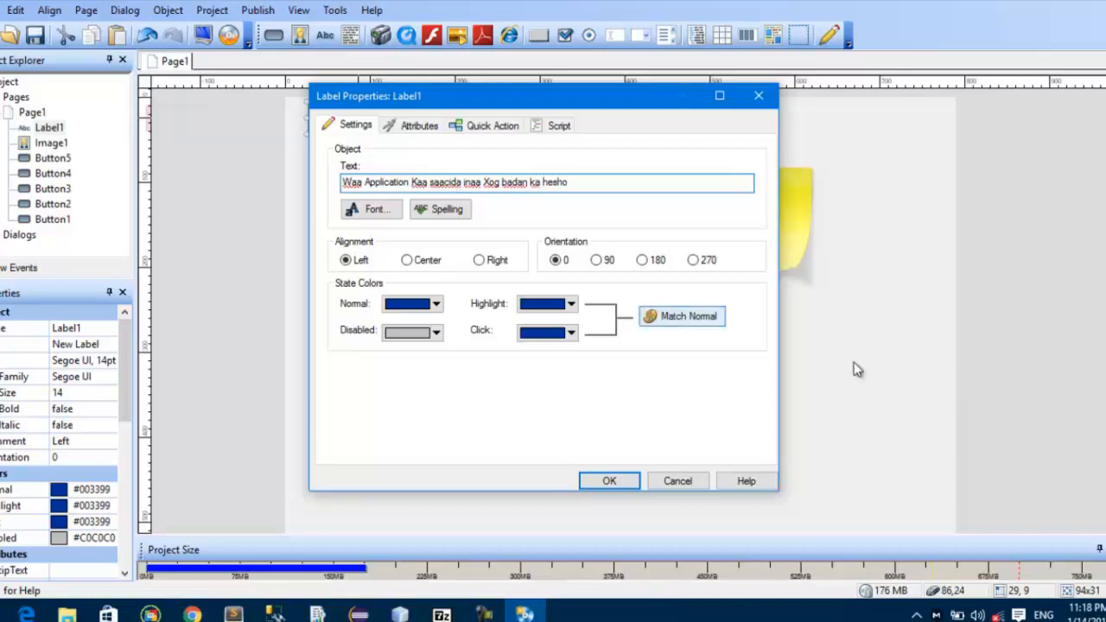
pyautogui.click(610, 481)
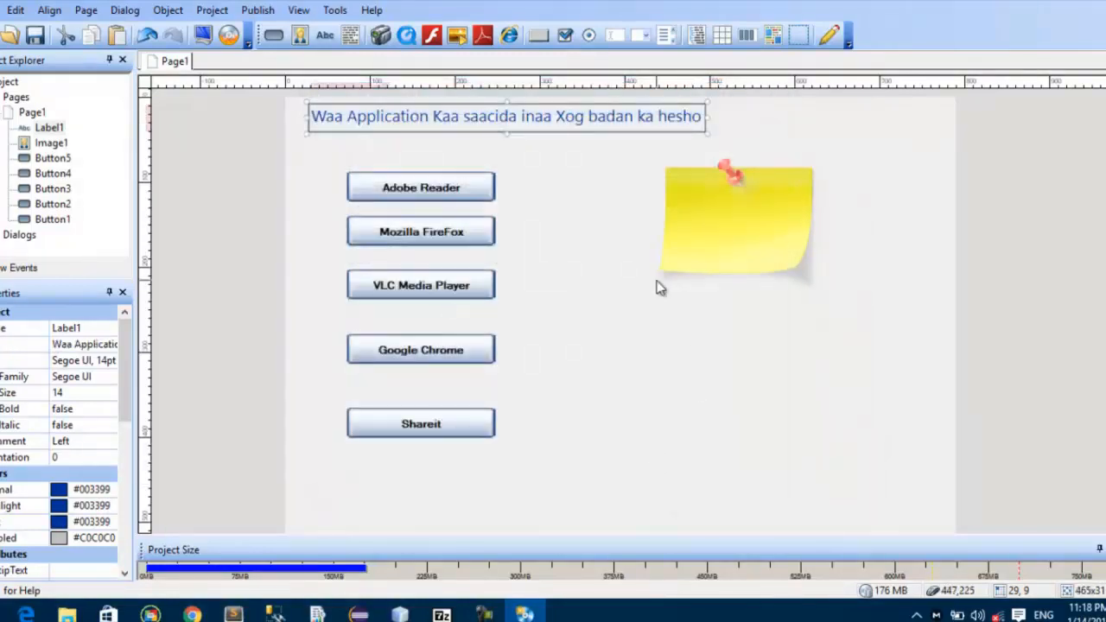
# Step: Move the text label to the bottom of the page, below the Shareit button
pyautogui.click(590, 180)
pyautogui.moveTo(463, 124); pyautogui.dragTo(463, 498)
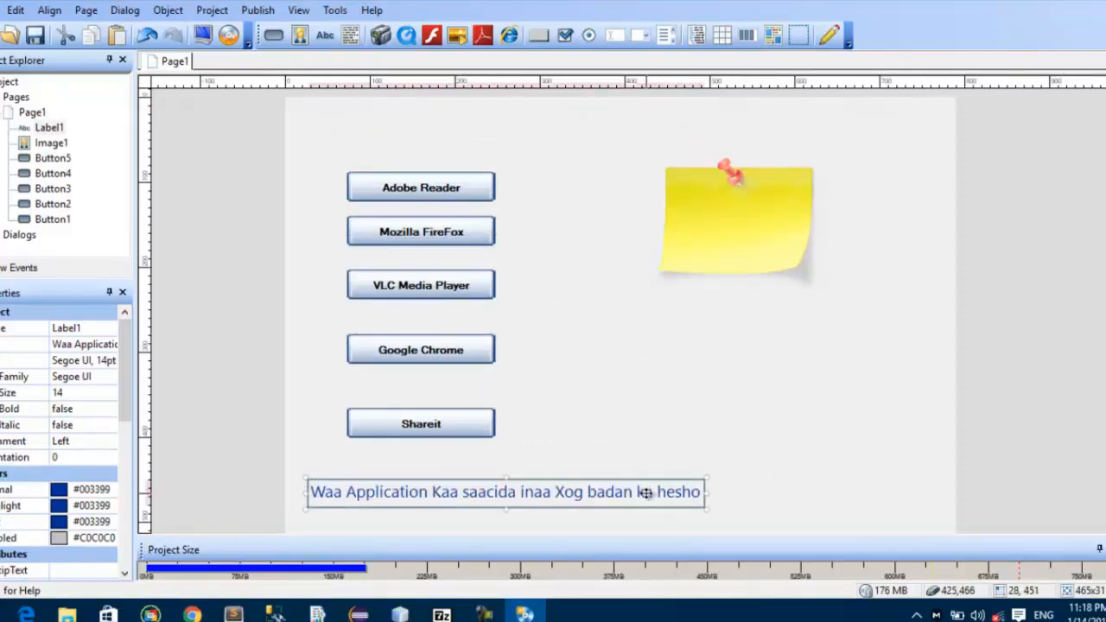
pyautogui.moveTo(639, 490); pyautogui.dragTo(639, 494)
pyautogui.click(667, 397)
# Step: Preview the project twice to check the sticky-note image and the label, closing the preview each time
pyautogui.click(202, 35)
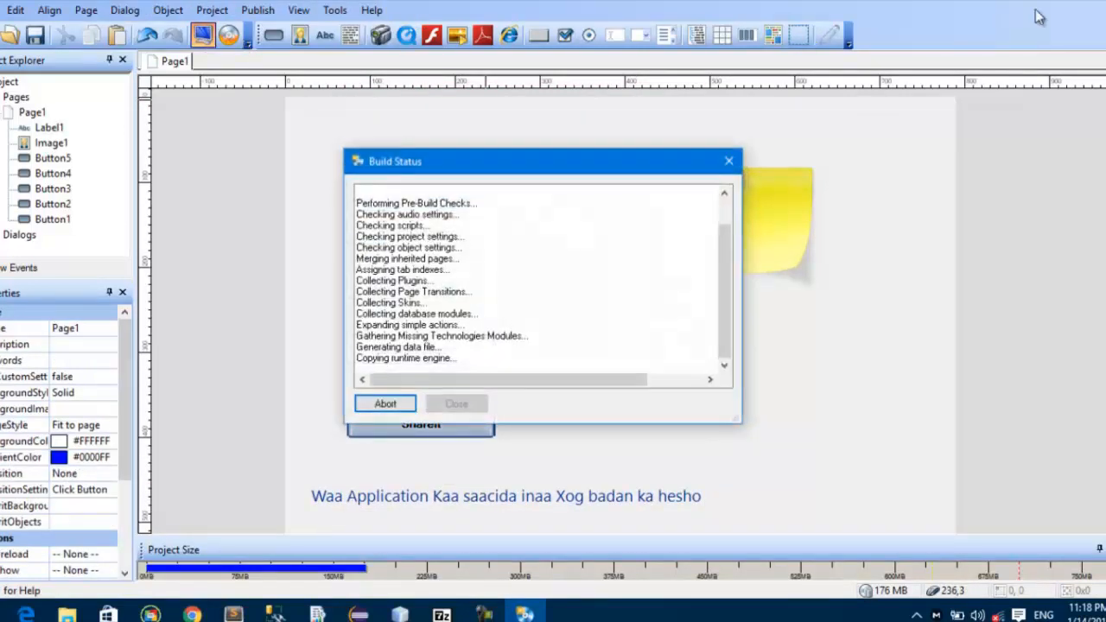
pyautogui.press('Return')
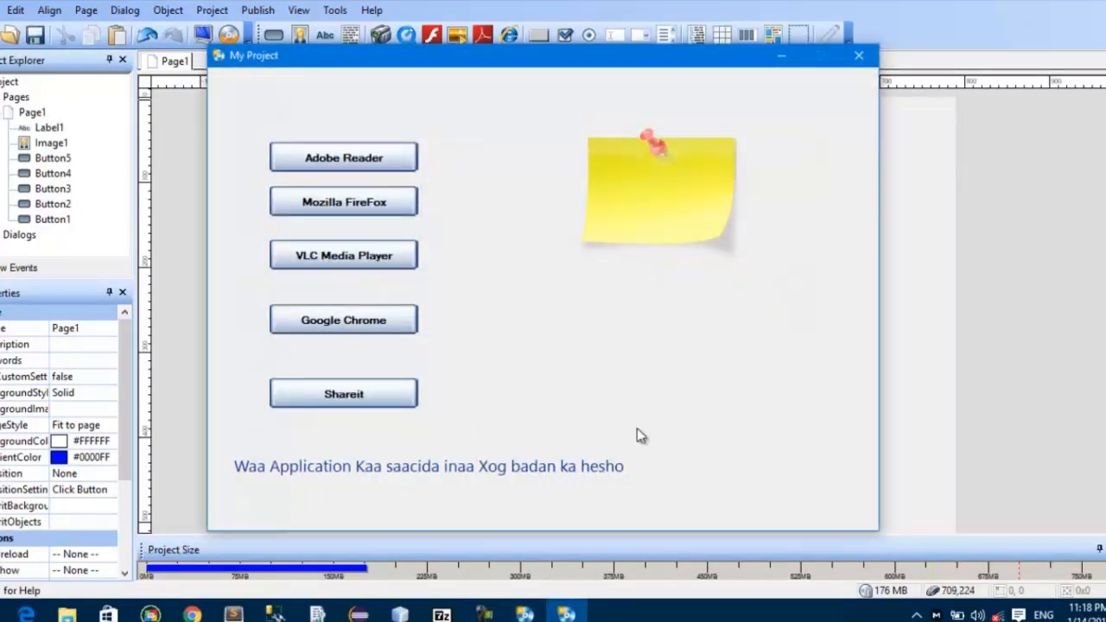
pyautogui.click(856, 57)
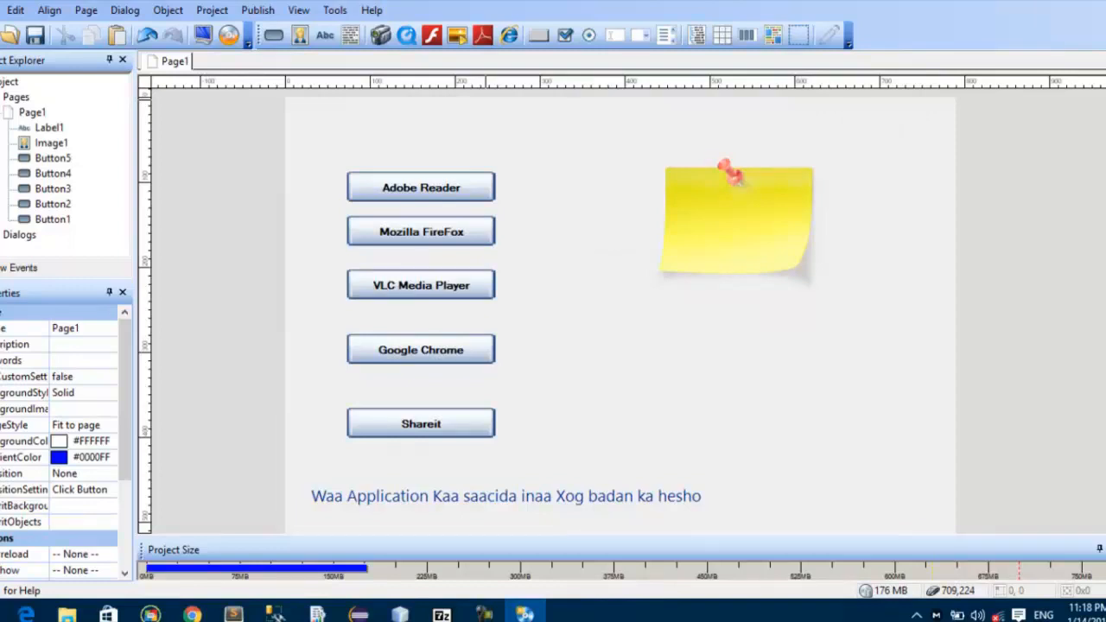
pyautogui.click(203, 34)
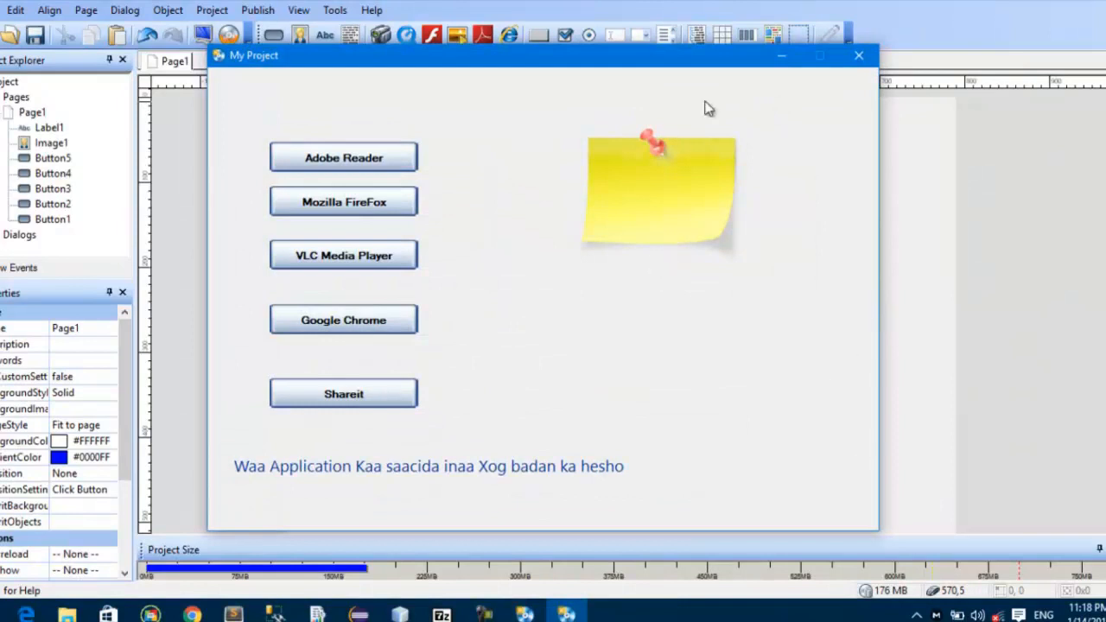
pyautogui.click(855, 55)
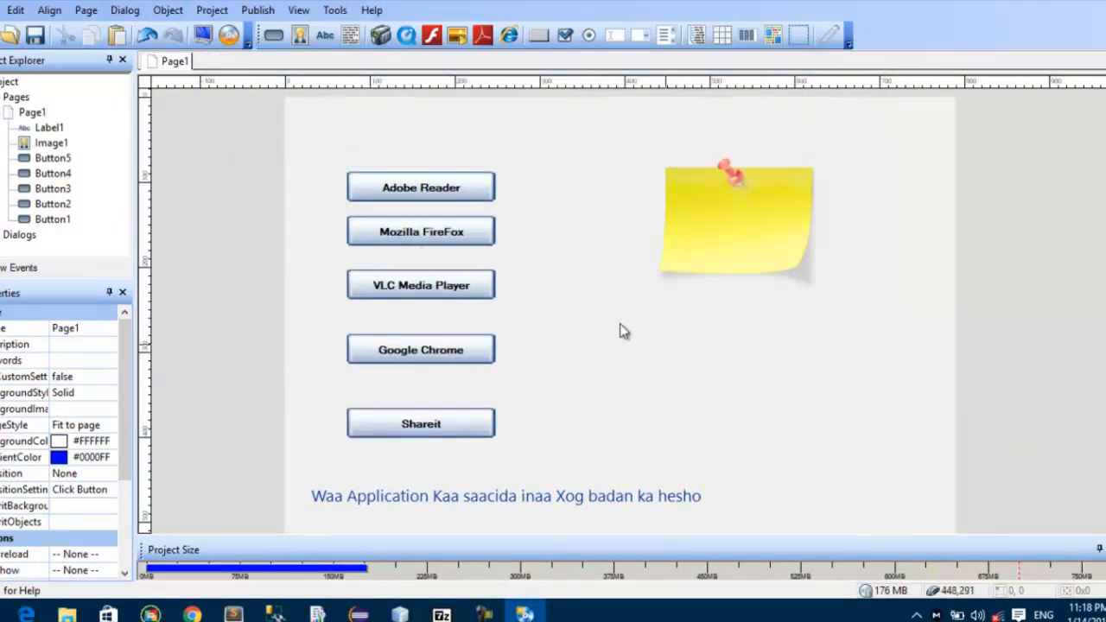
# Step: Enable custom background settings for Page1, use the gallery image 630A10116.jpg fitted to the page, and preview the project
pyautogui.doubleClick(568, 309)
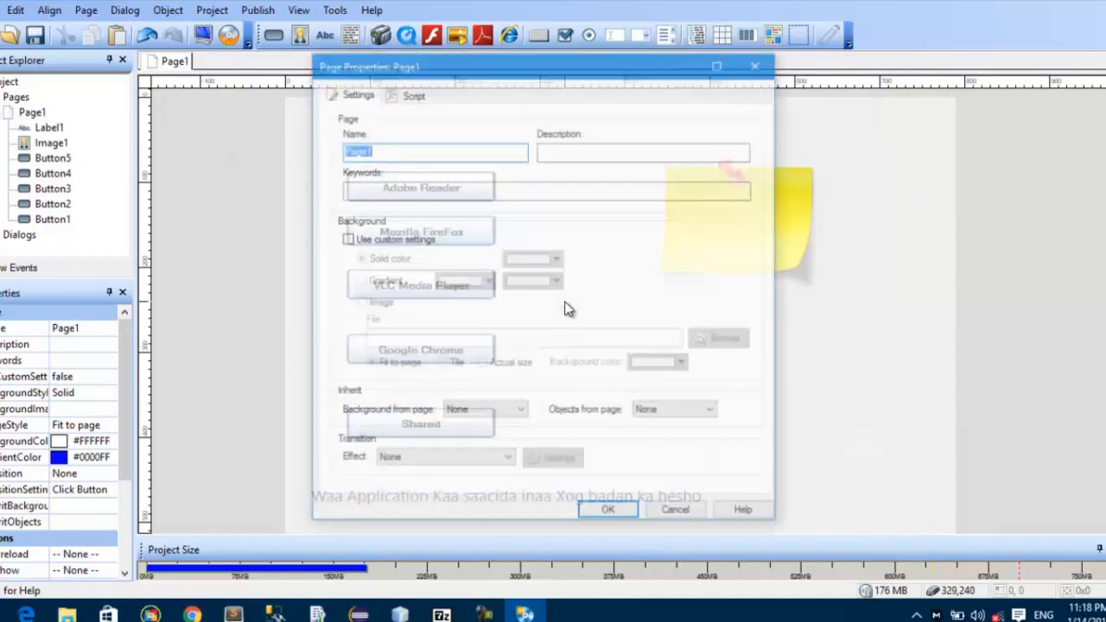
pyautogui.click(366, 241)
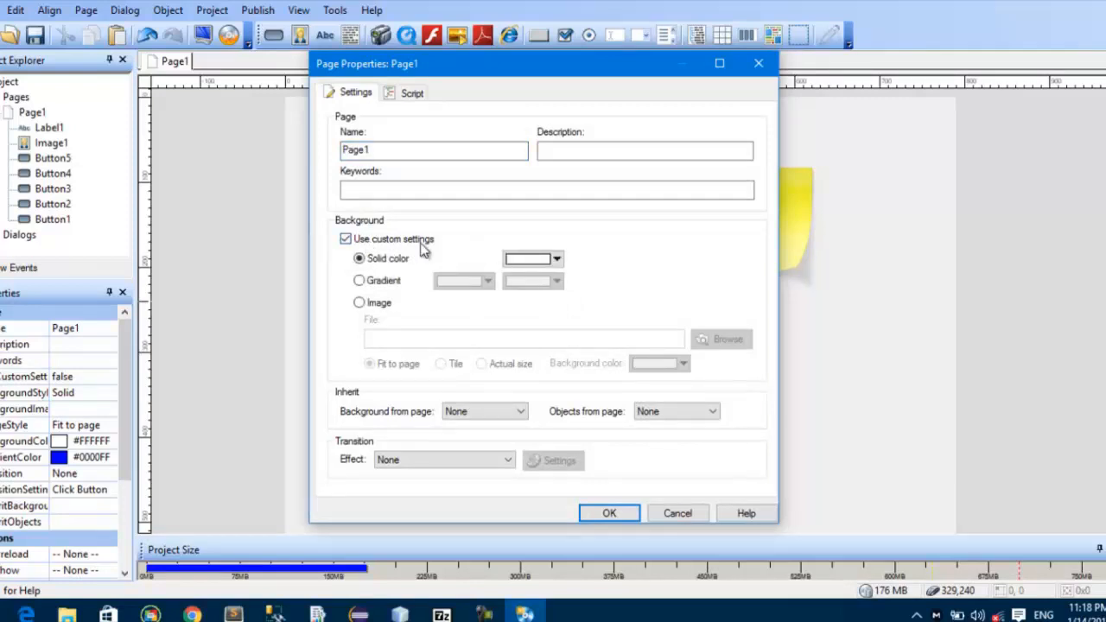
pyautogui.click(360, 303)
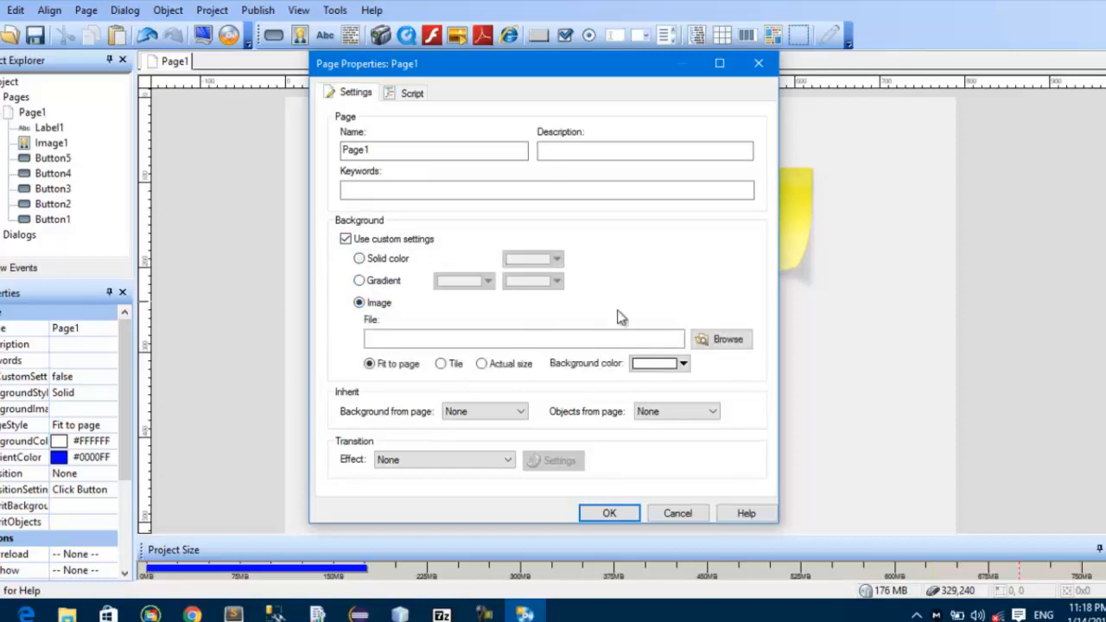
pyautogui.click(728, 340)
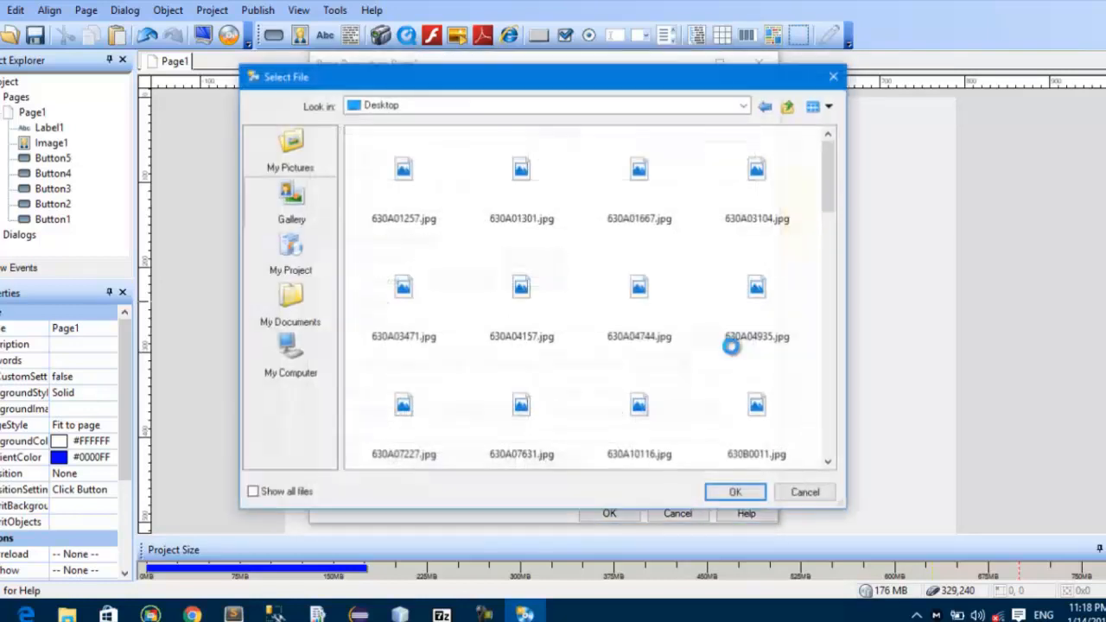
pyautogui.click(630, 393)
pyautogui.click(736, 493)
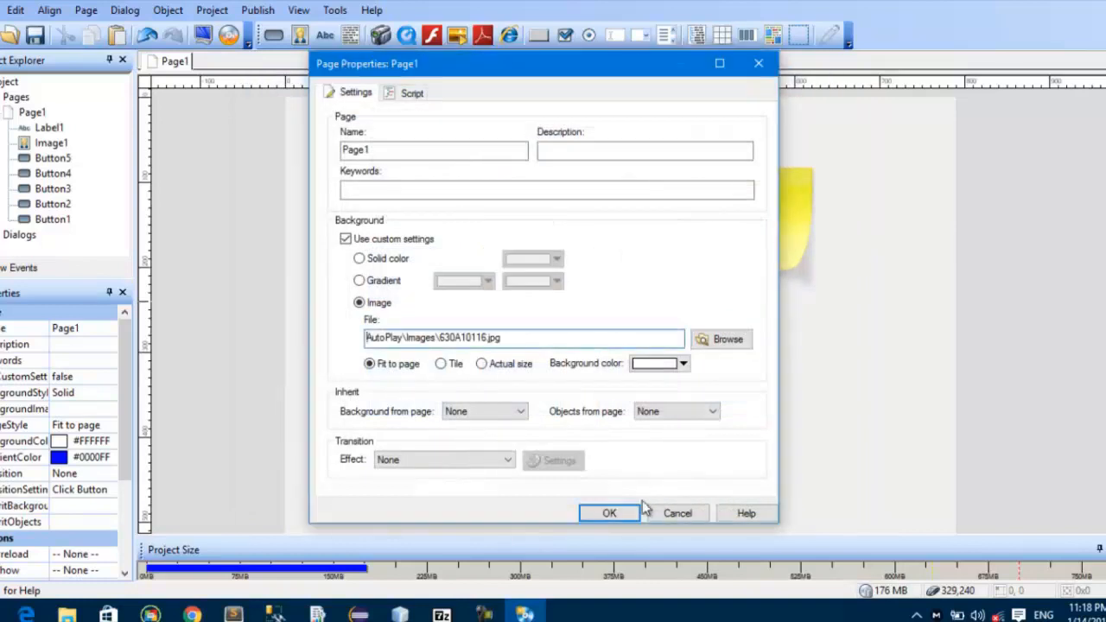
pyautogui.click(630, 514)
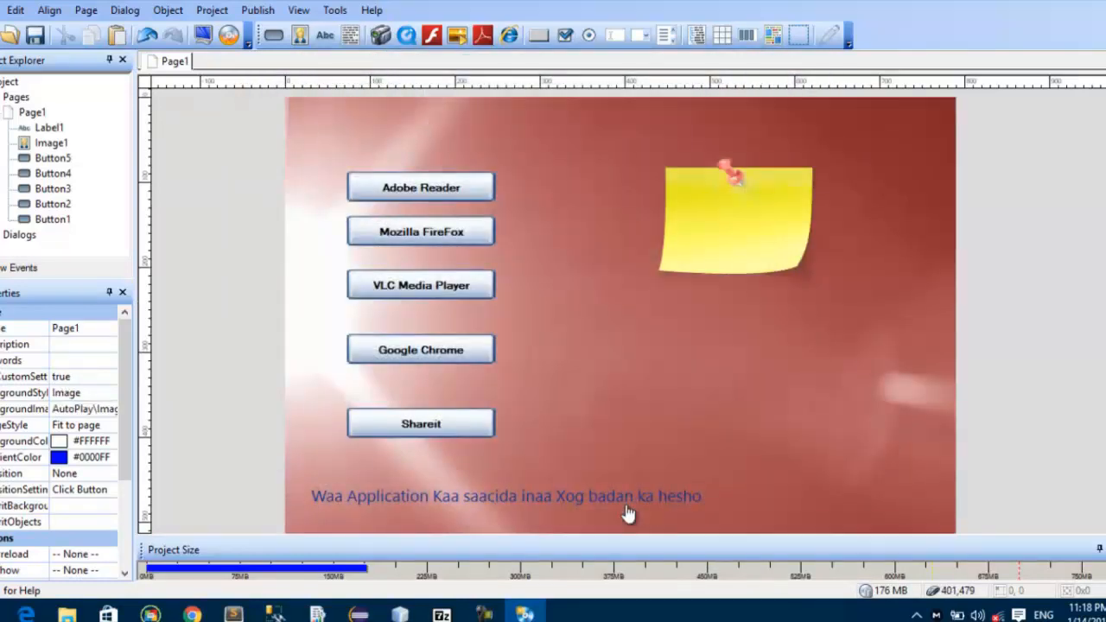
pyautogui.click(202, 35)
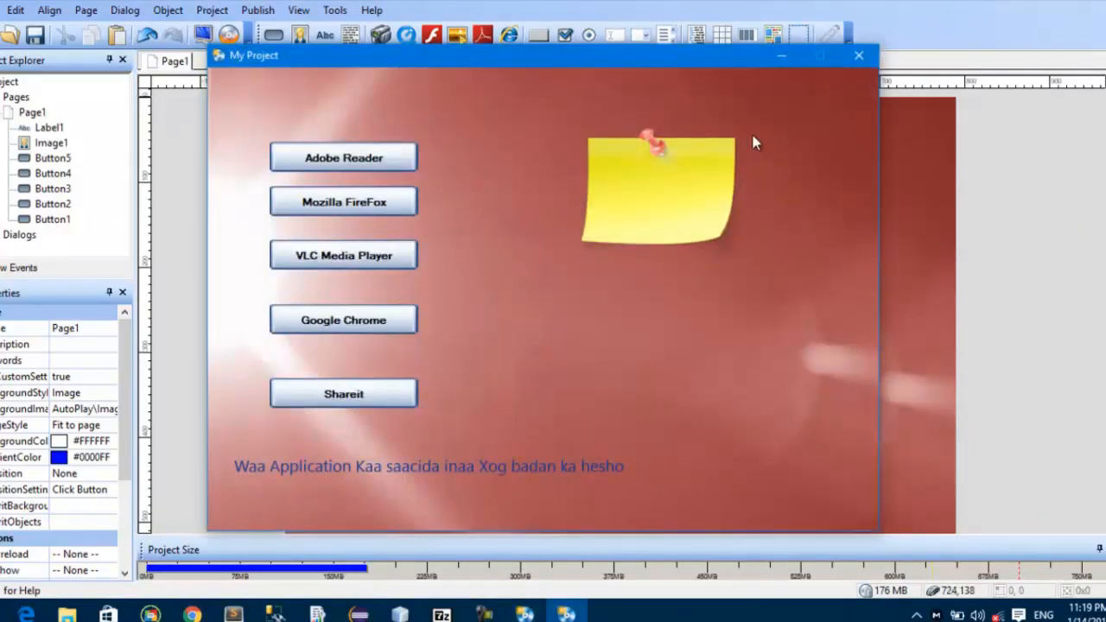
pyautogui.click(870, 60)
# Step: Change Page1's background to the solid turquoise colour #33CCCC and preview the project
pyautogui.doubleClick(577, 358)
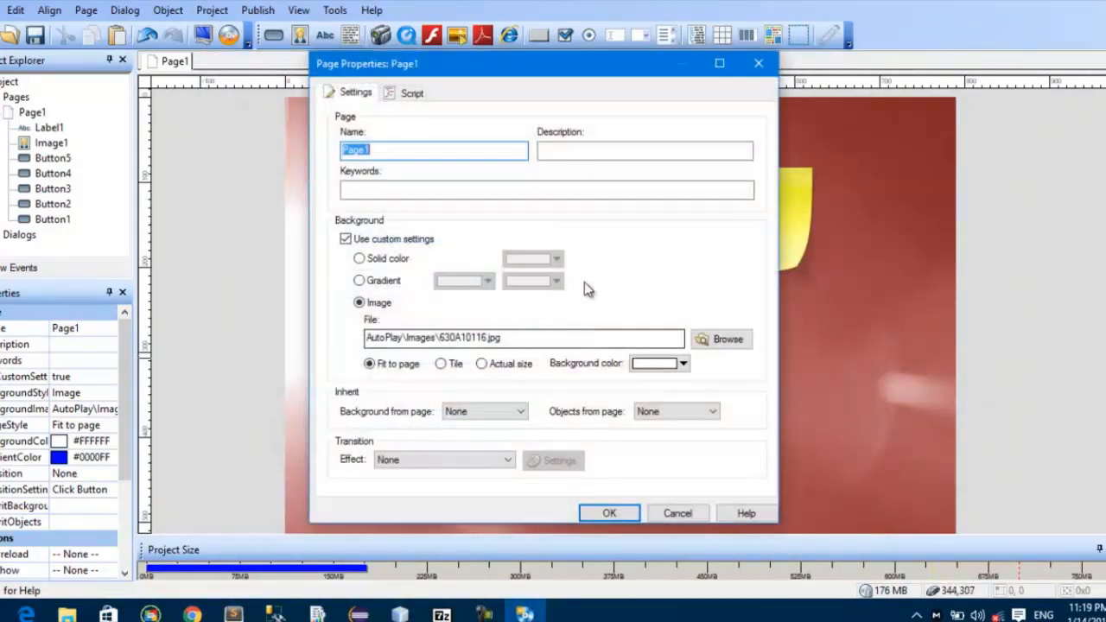
pyautogui.click(360, 258)
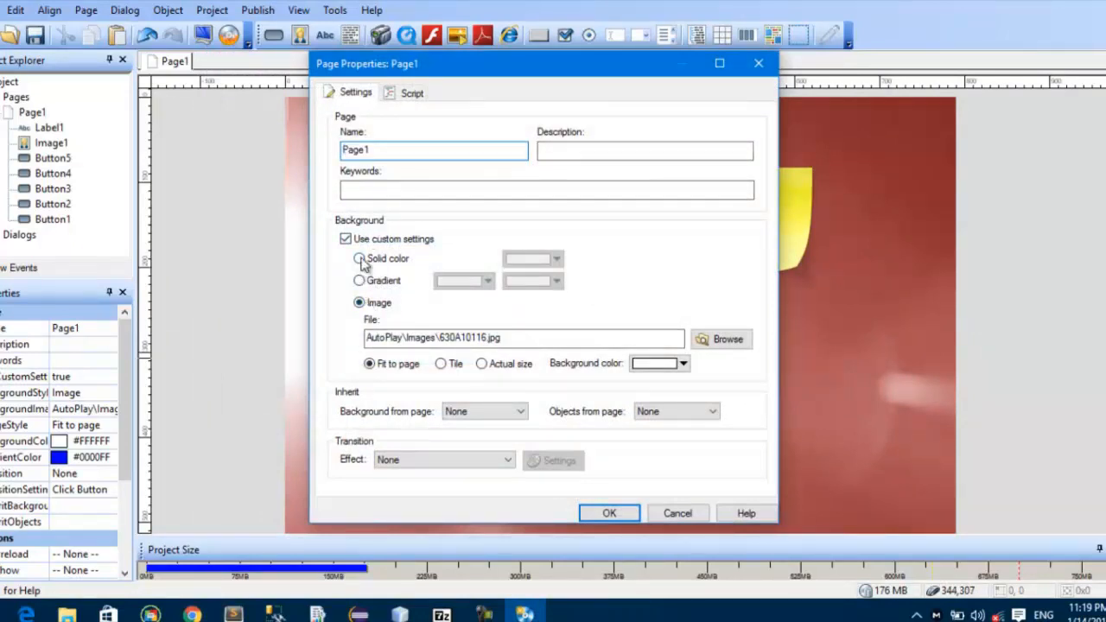
pyautogui.click(557, 259)
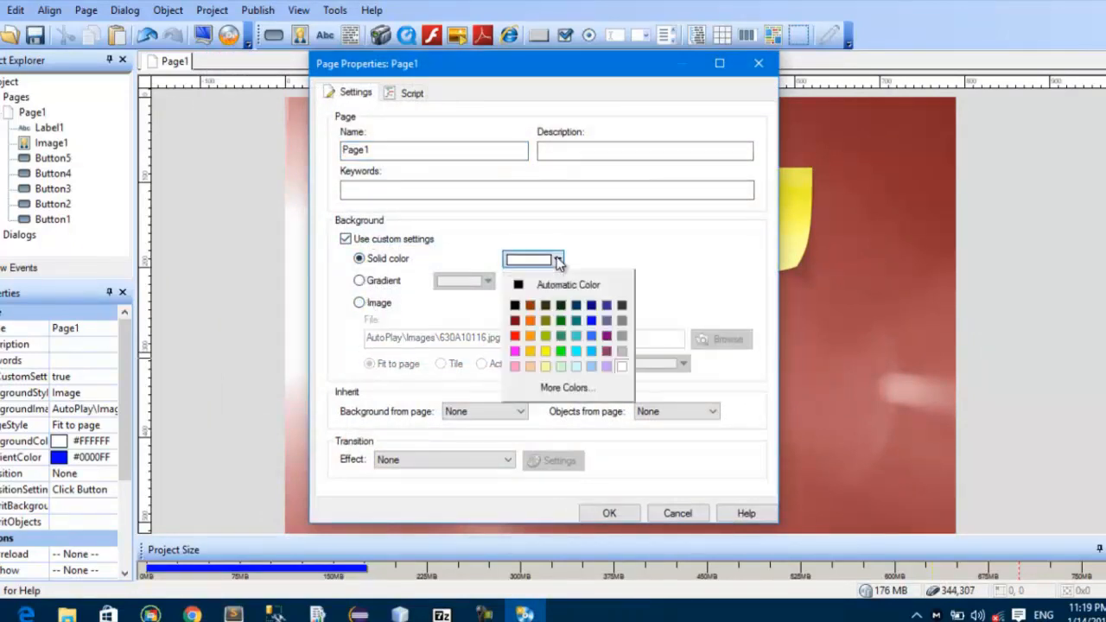
pyautogui.click(579, 335)
pyautogui.click(610, 514)
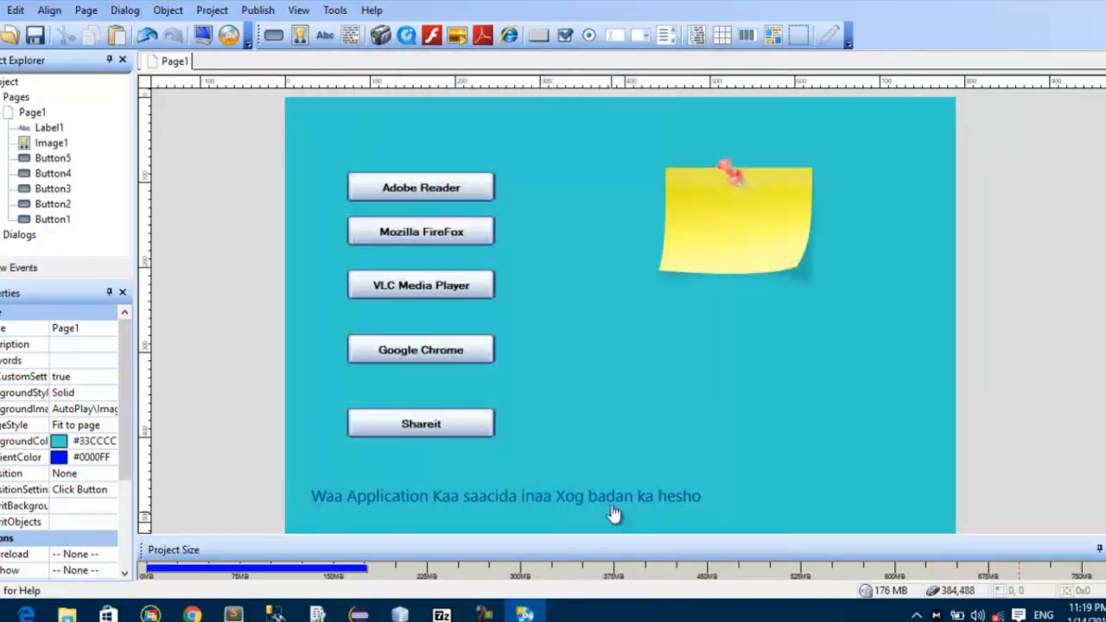
pyautogui.click(202, 35)
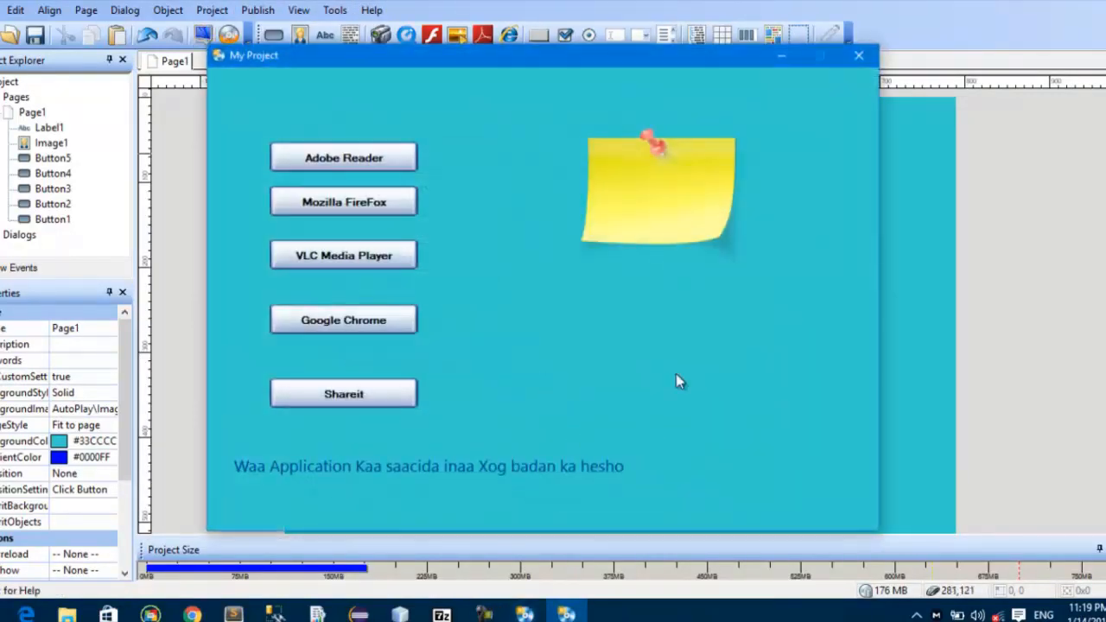
pyautogui.click(858, 56)
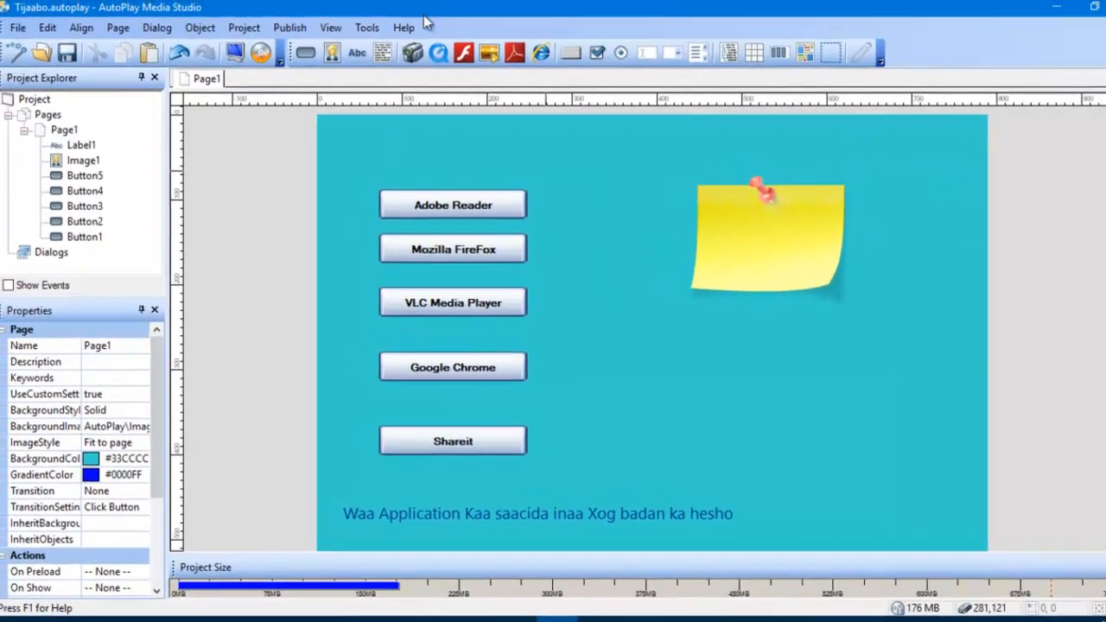
# Step: Examine the list of "How Do I?" topics in the AutoPlay Media Studio help and close the help
pyautogui.click(406, 29)
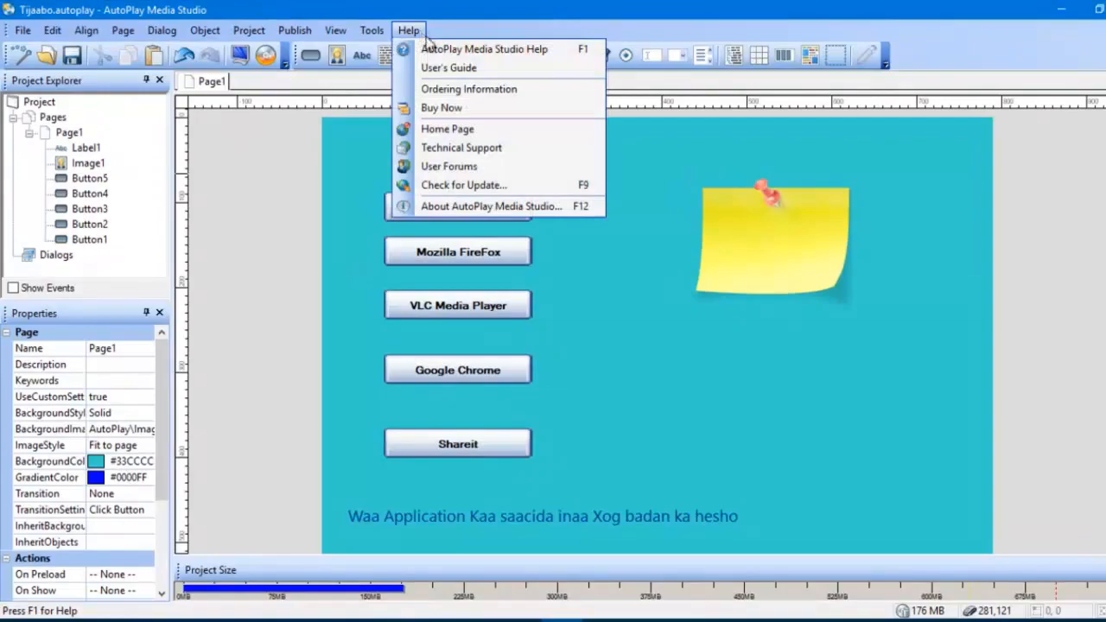
pyautogui.click(399, 51)
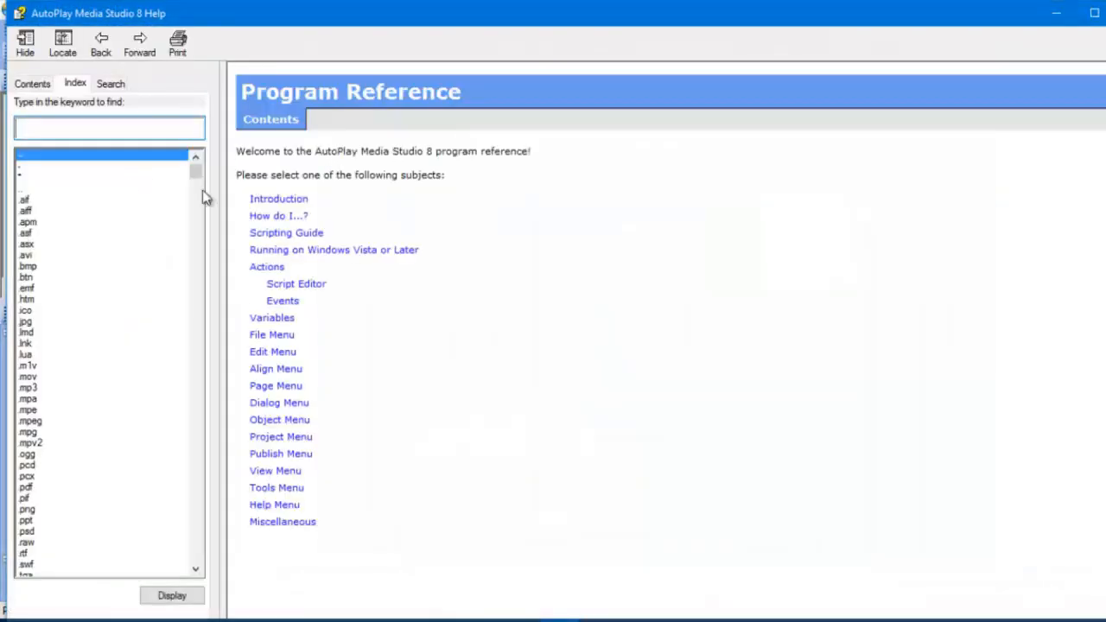
pyautogui.click(39, 88)
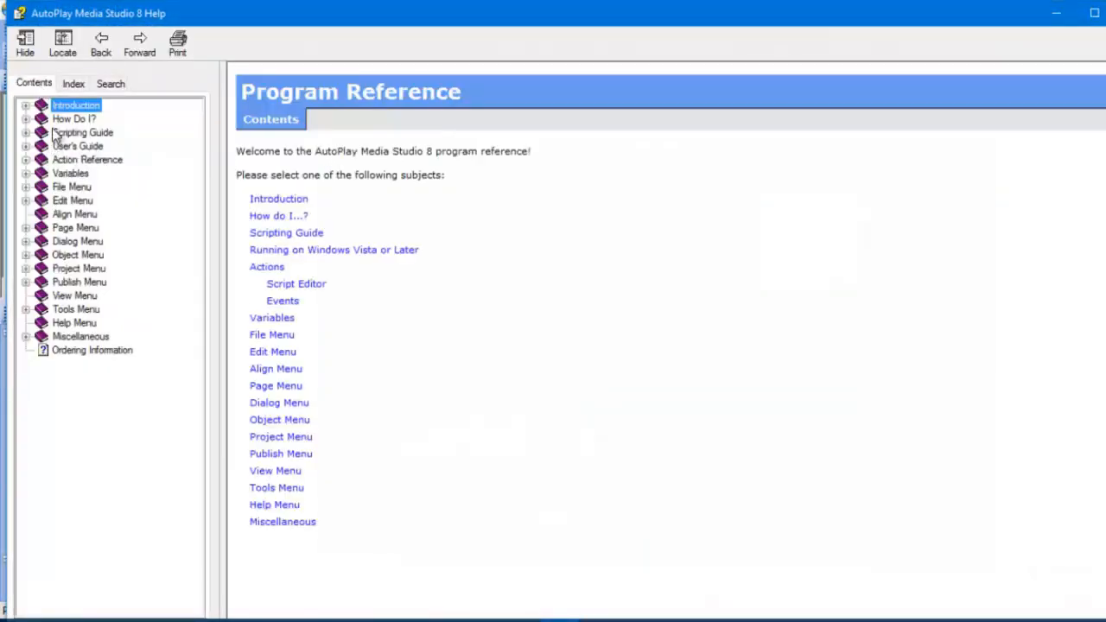
pyautogui.click(63, 120)
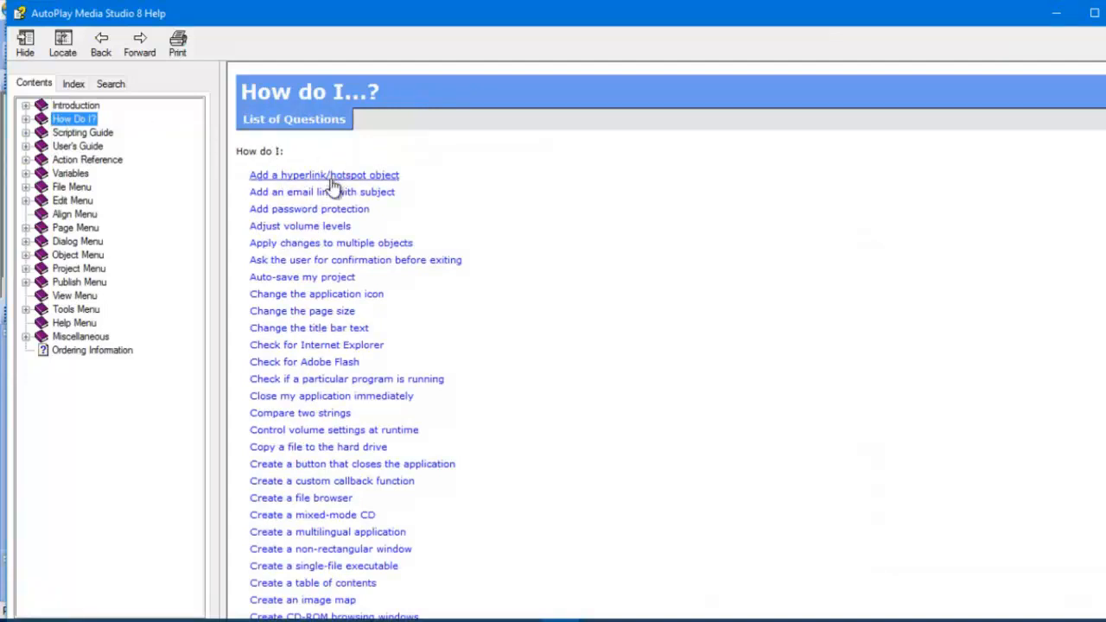
pyautogui.scroll(-16, 333, 186)
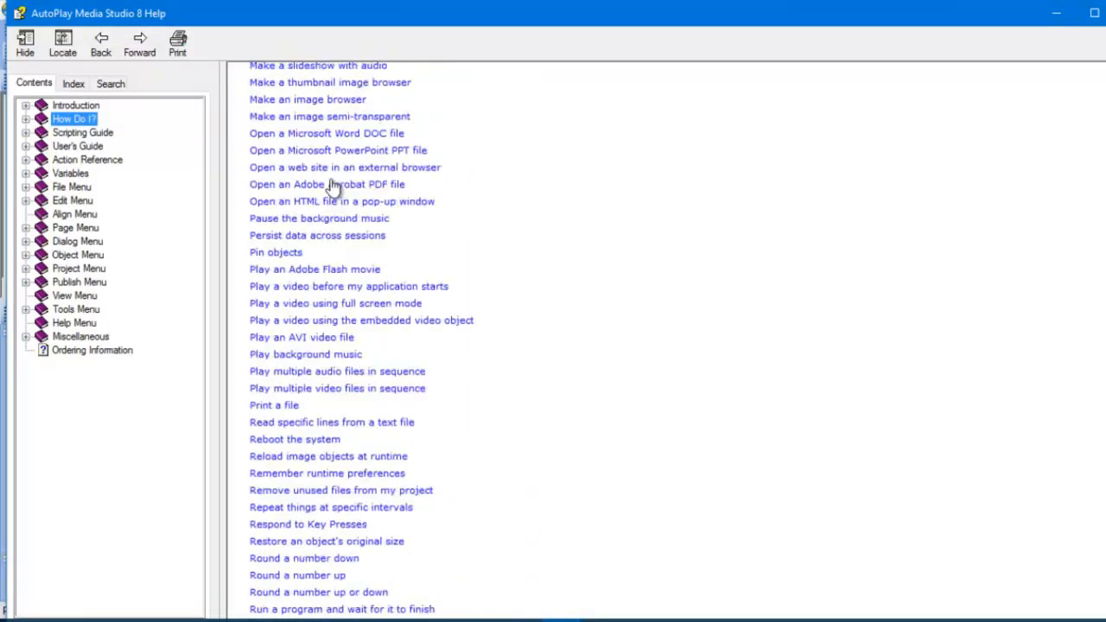
pyautogui.scroll(-2, 333, 186)
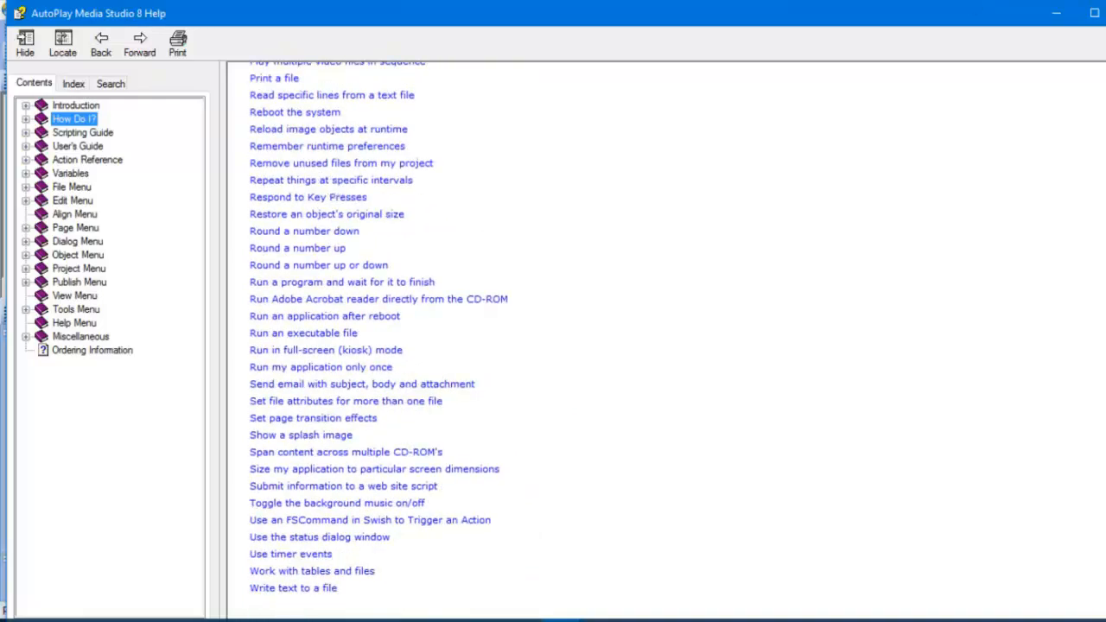
pyautogui.click(1105, 13)
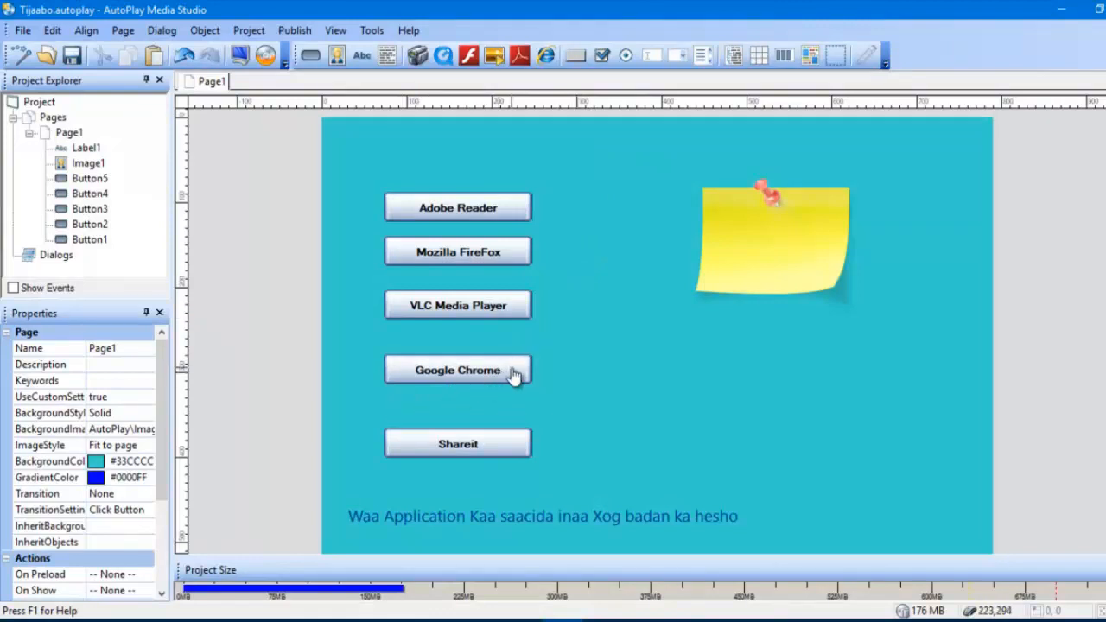
# Step: Start the Shareit button's On Click script with the Dialog.Message action
pyautogui.doubleClick(493, 457)
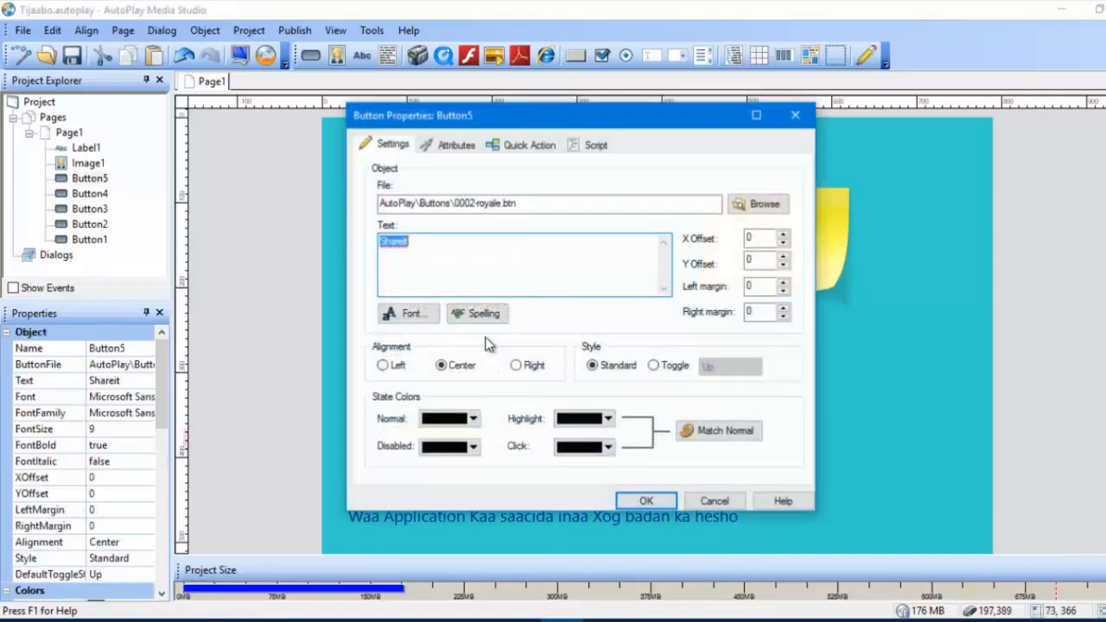
pyautogui.click(596, 144)
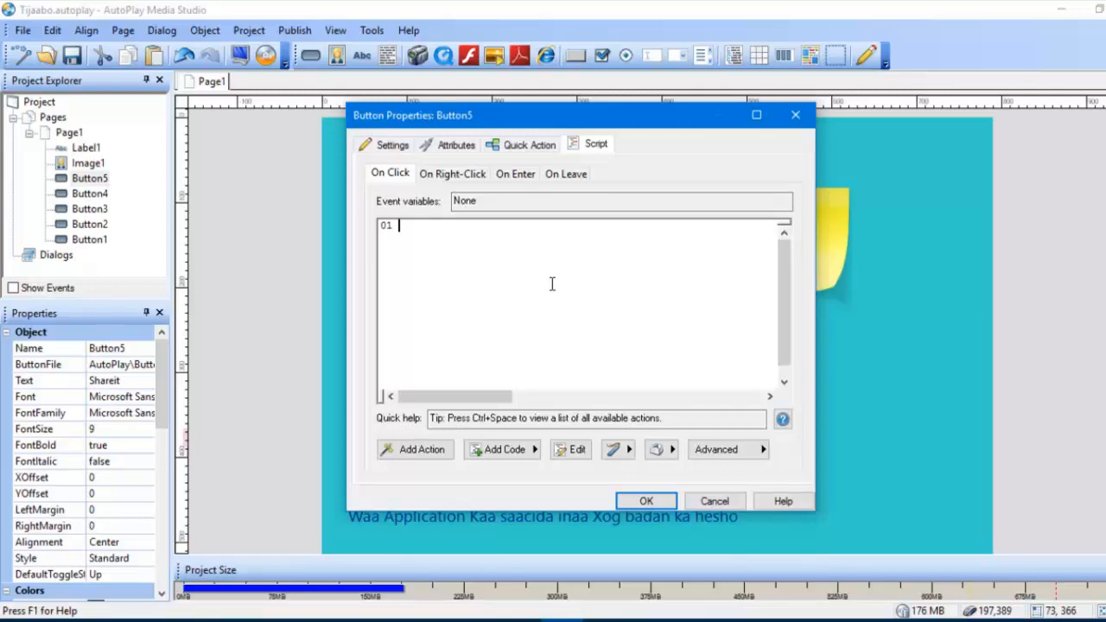
pyautogui.write('dialog.mes')
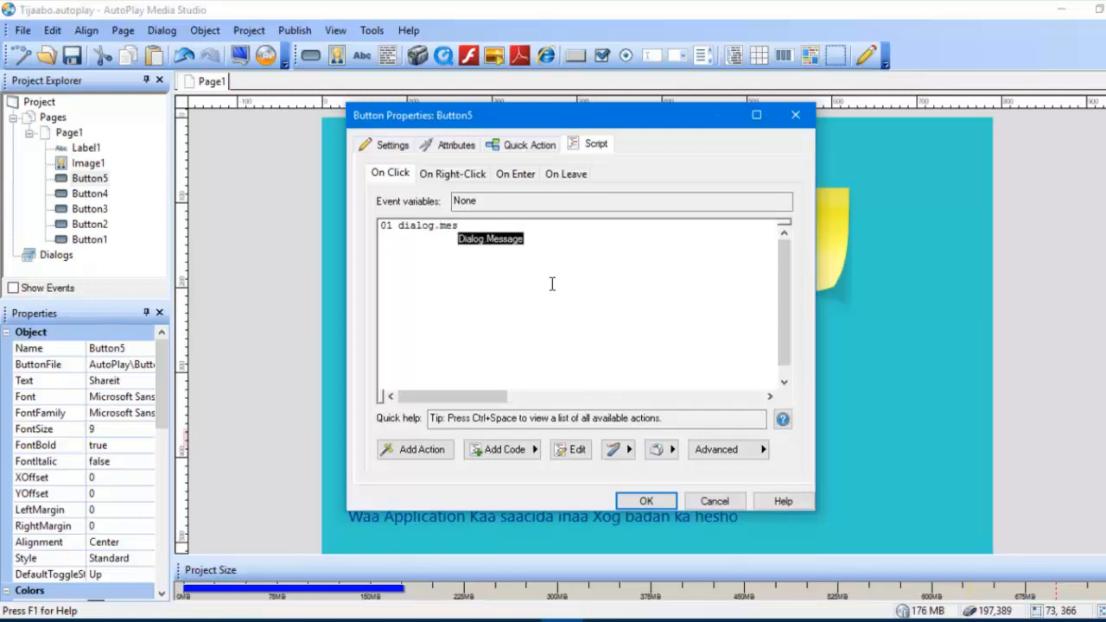
pyautogui.press('Return')
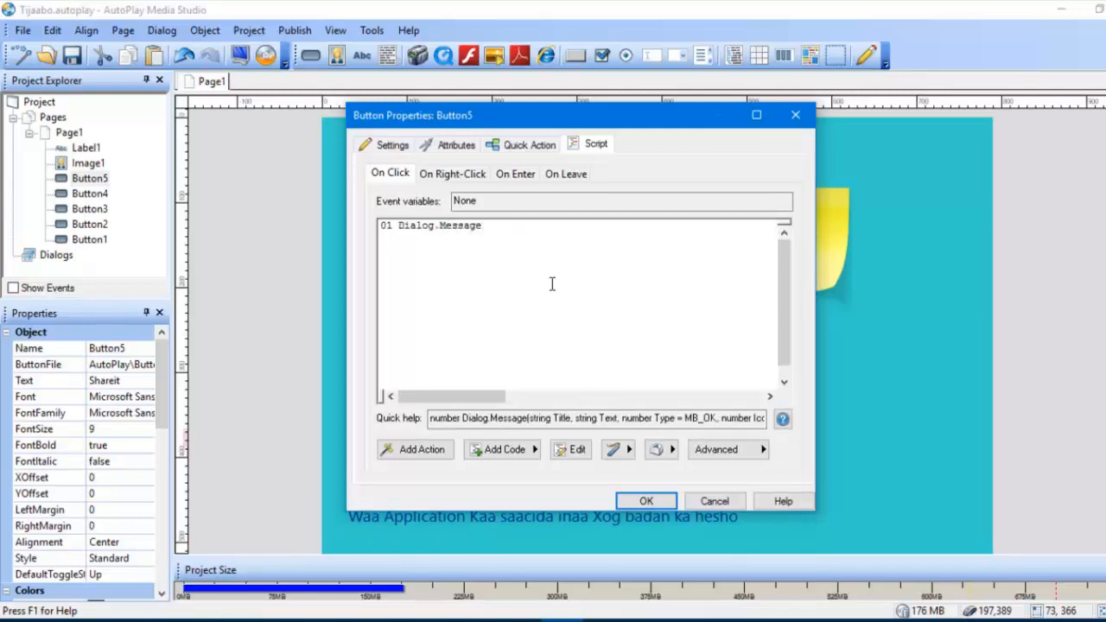
# Step: Set "Welcome" as the title argument of the Dialog.Message action
pyautogui.write('(')
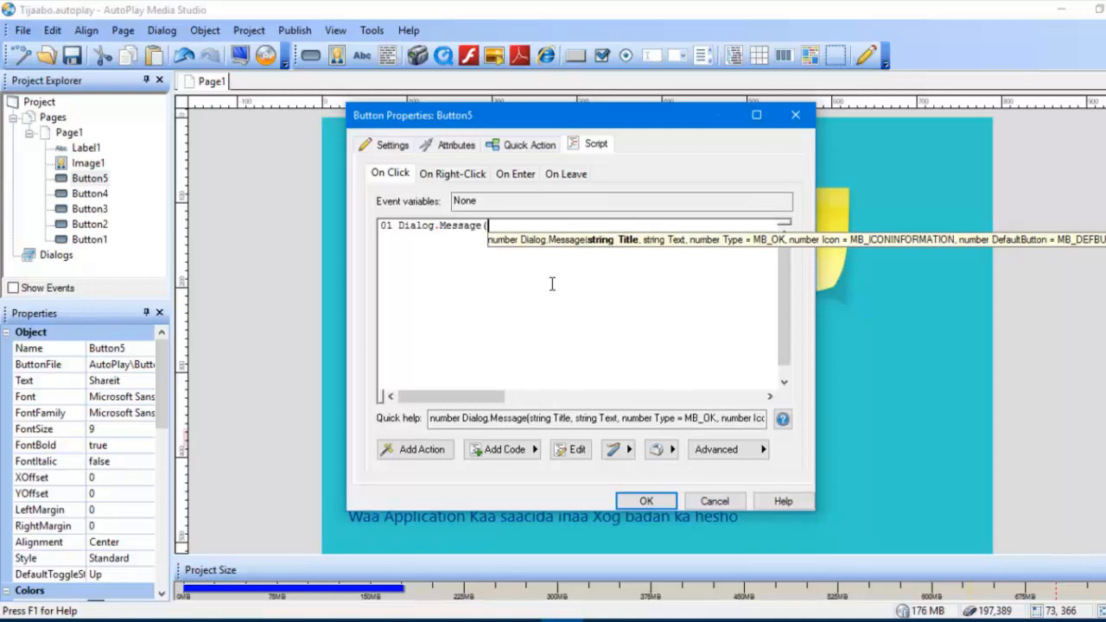
pyautogui.write('"')
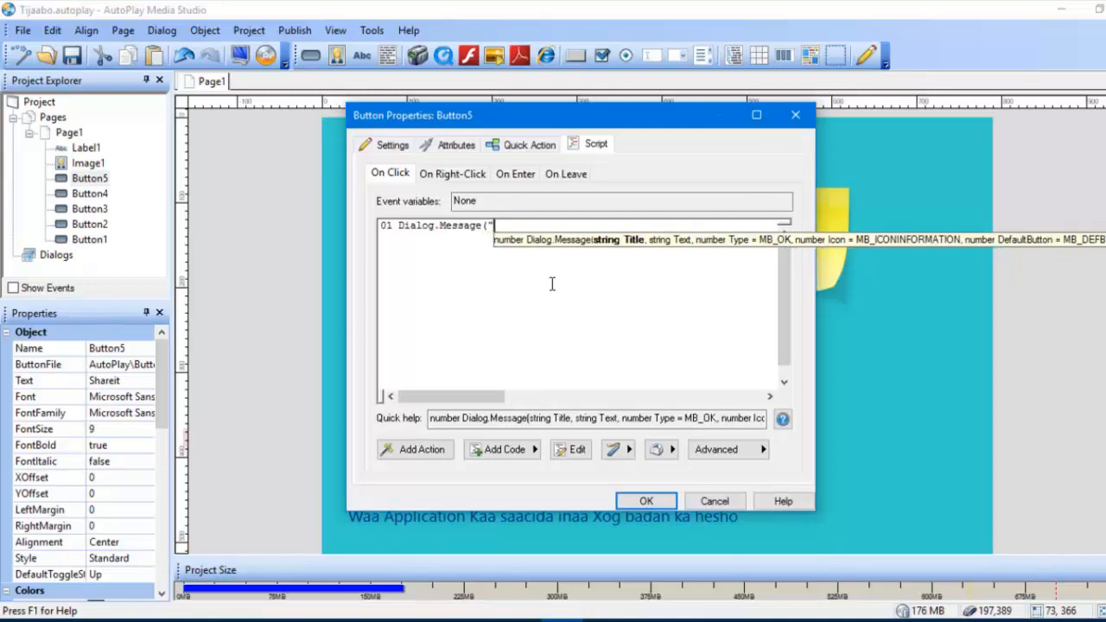
pyautogui.write('We')
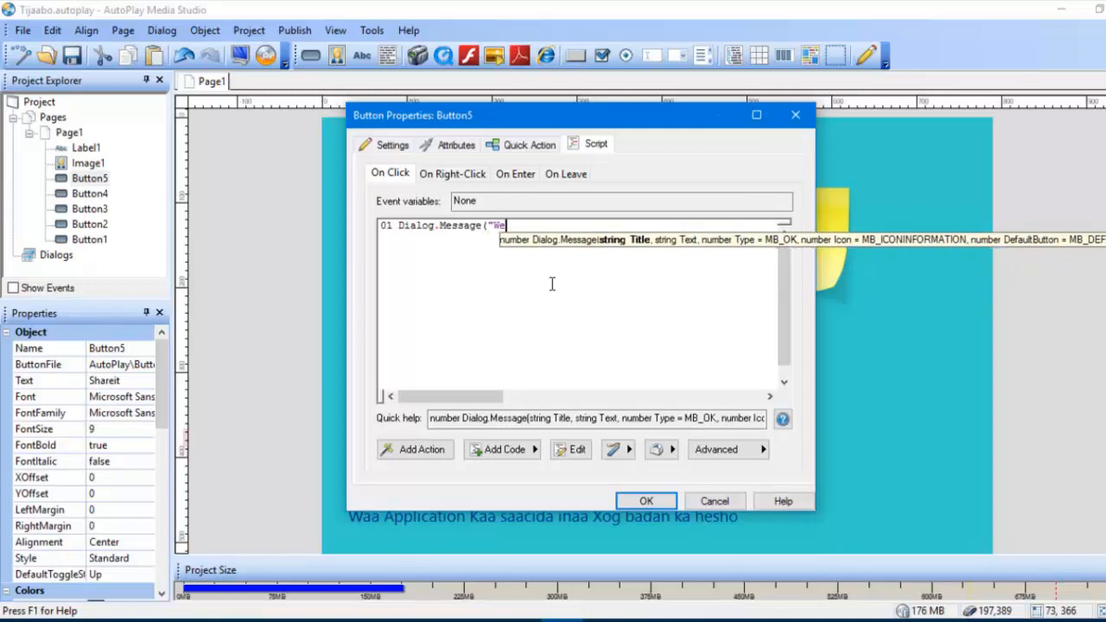
pyautogui.write('lccome')
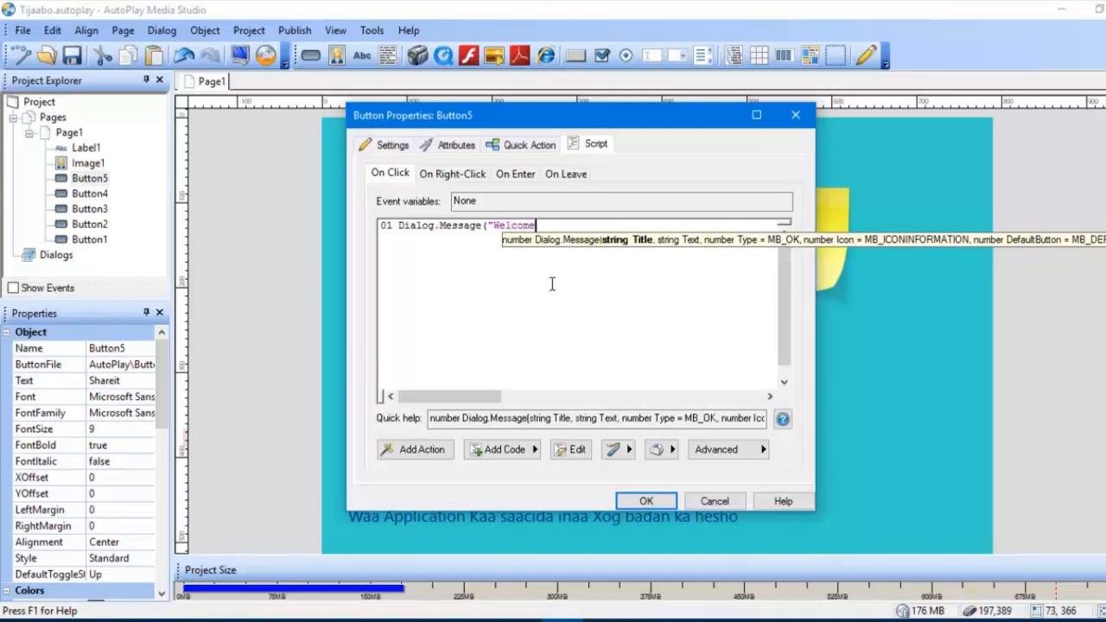
pyautogui.write('",')
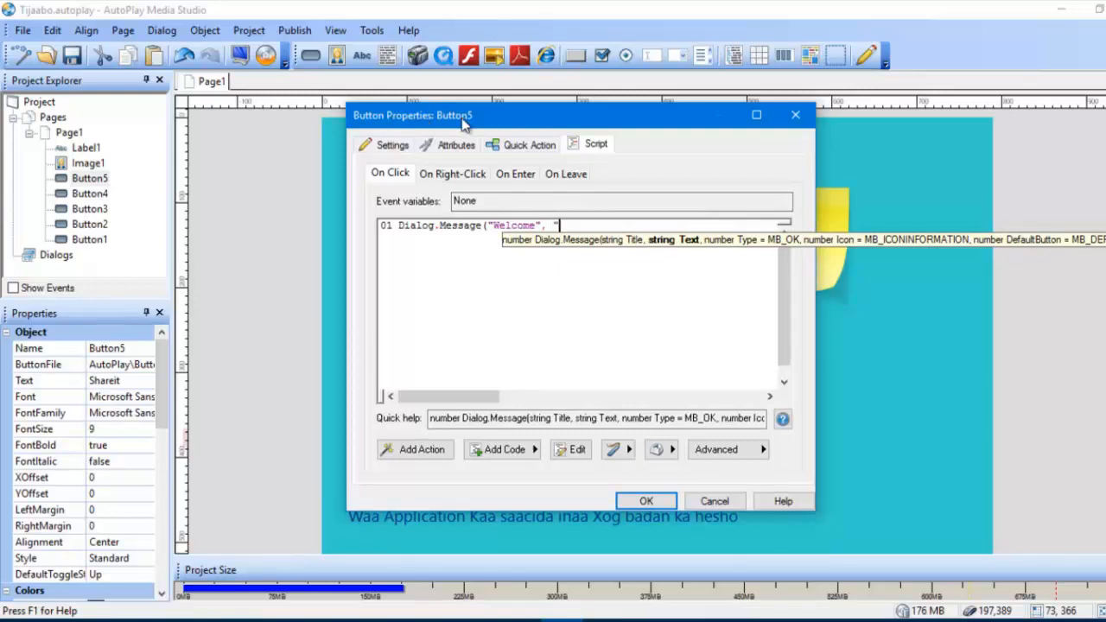
pyautogui.write(' "ku soo ha')
pyautogui.write('hao')
pyautogui.write('woow ')
pyautogui.write('Auto')
pyautogui.write('play')
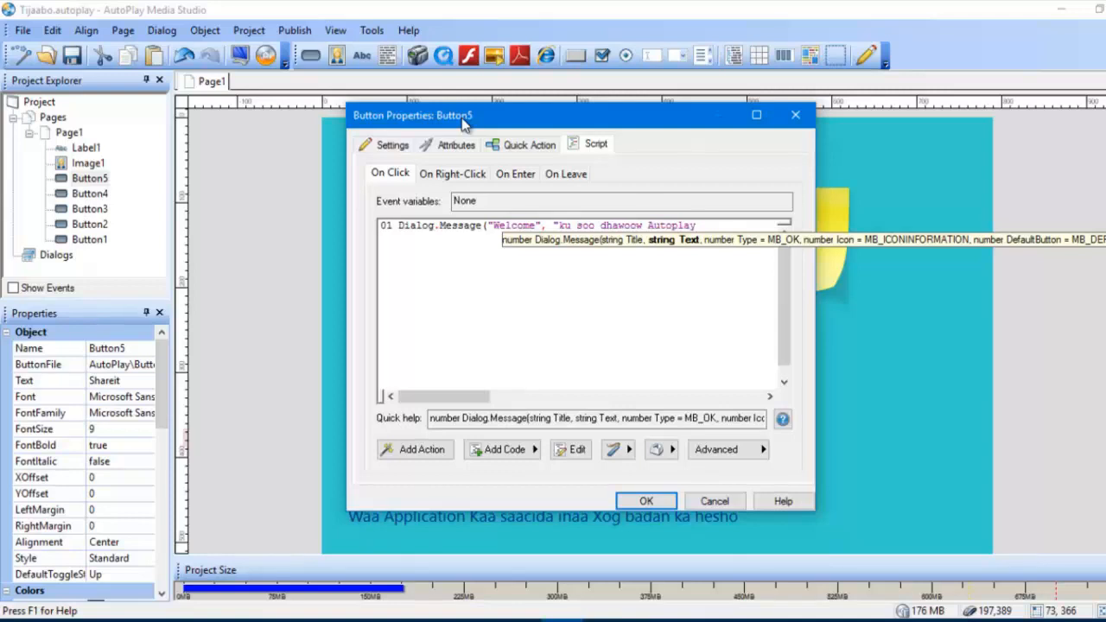
pyautogui.write('")')
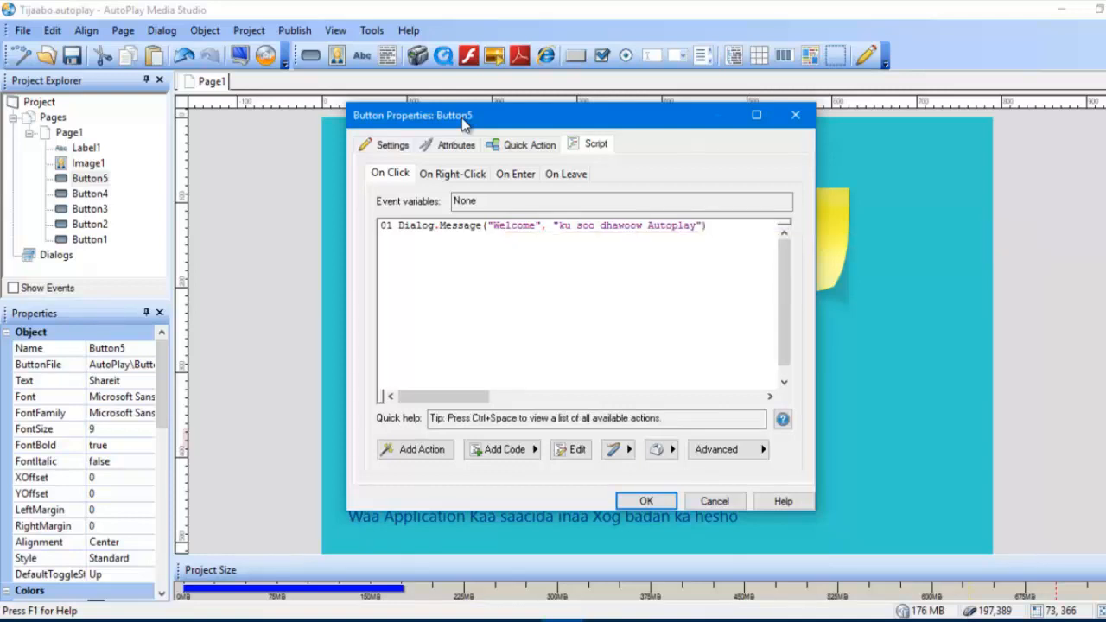
# Step: Complete the Dialog.Message action with the text "ku soo dhawoow Autoplay" and apply the script to the Shareit button
pyautogui.click(646, 501)
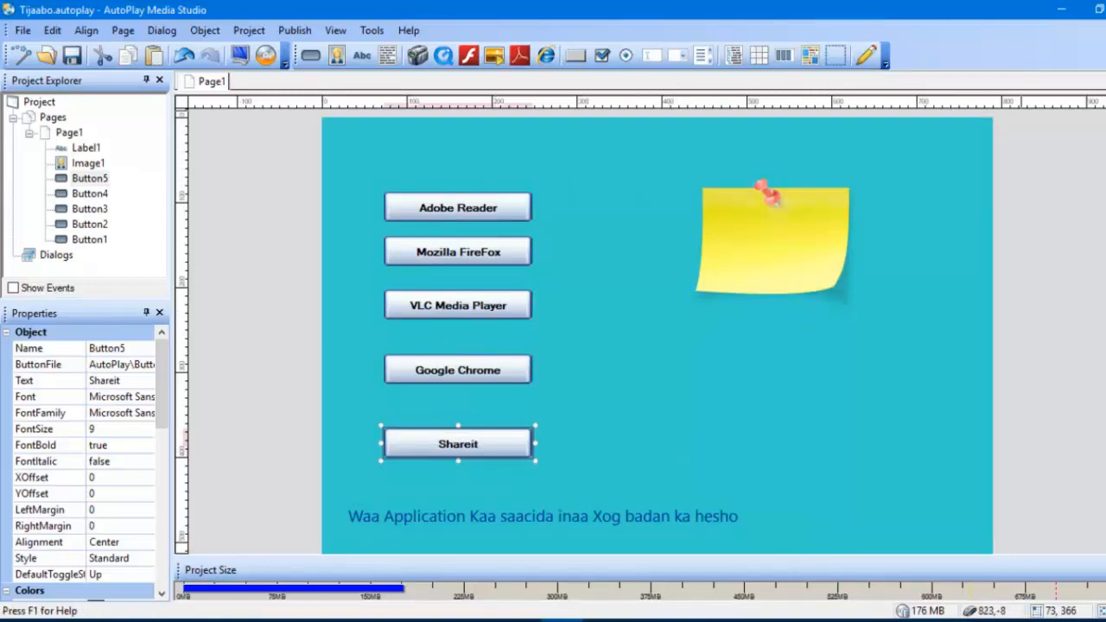
# Step: Preview the project, test the Shareit button's message, and close the preview
pyautogui.click(240, 55)
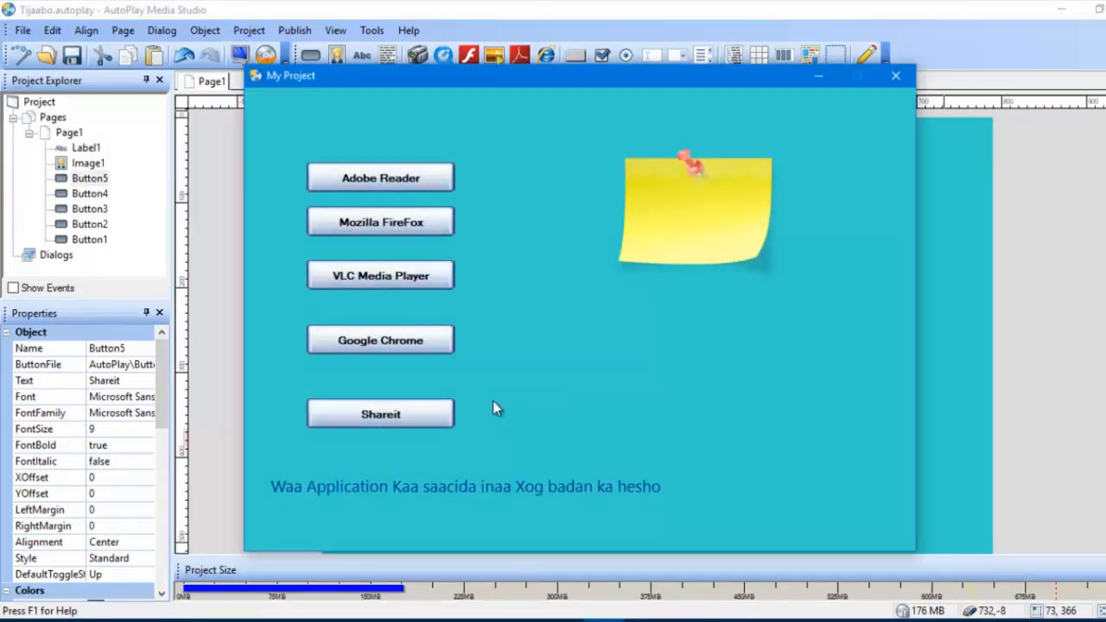
pyautogui.click(388, 413)
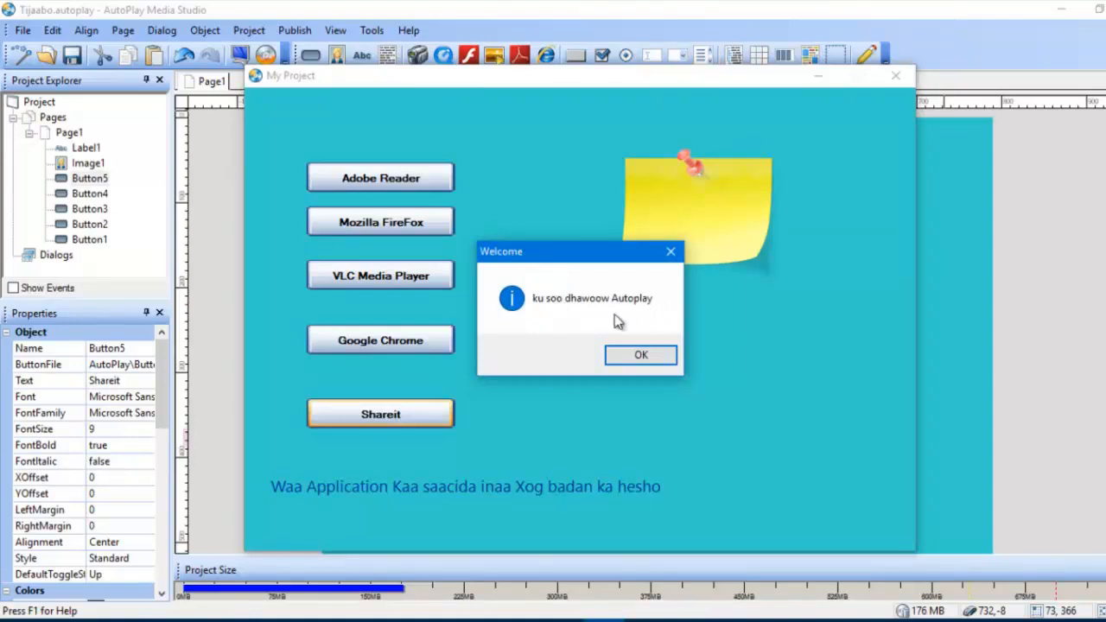
pyautogui.click(655, 359)
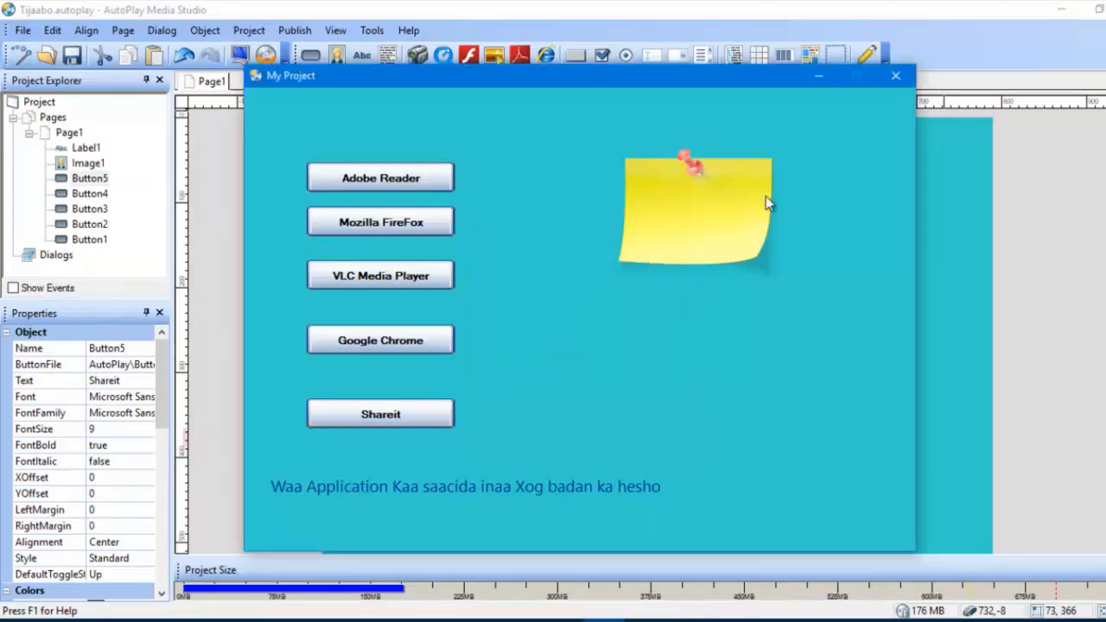
pyautogui.click(895, 76)
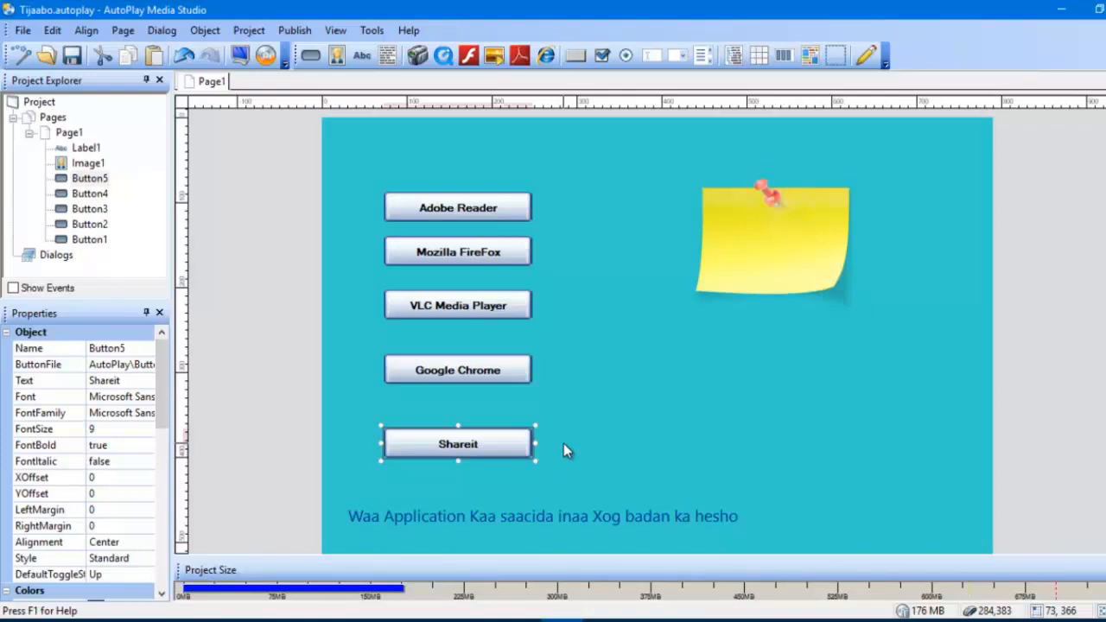
# Step: Start publishing the project with a hard drive folder as the target, continuing past the privilege-level warning
pyautogui.click(266, 57)
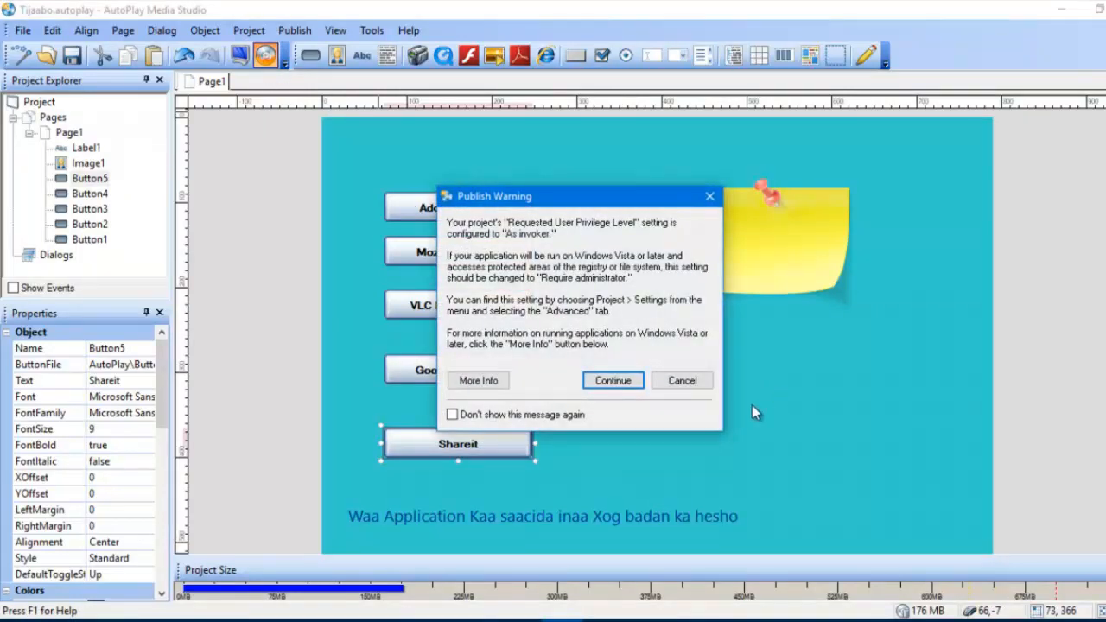
pyautogui.click(629, 384)
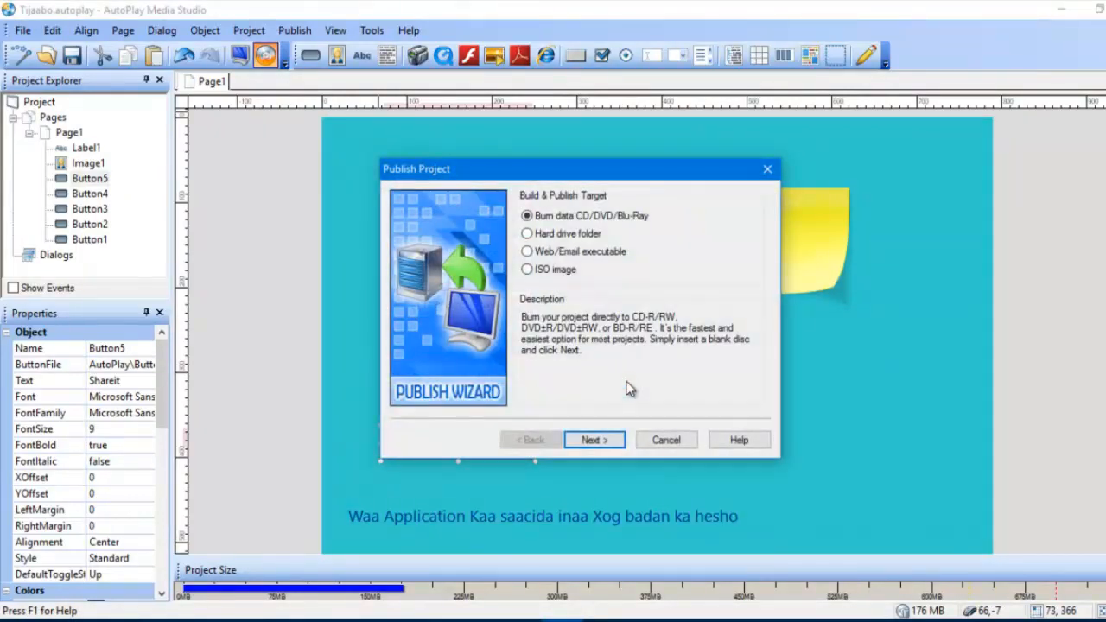
pyautogui.click(558, 235)
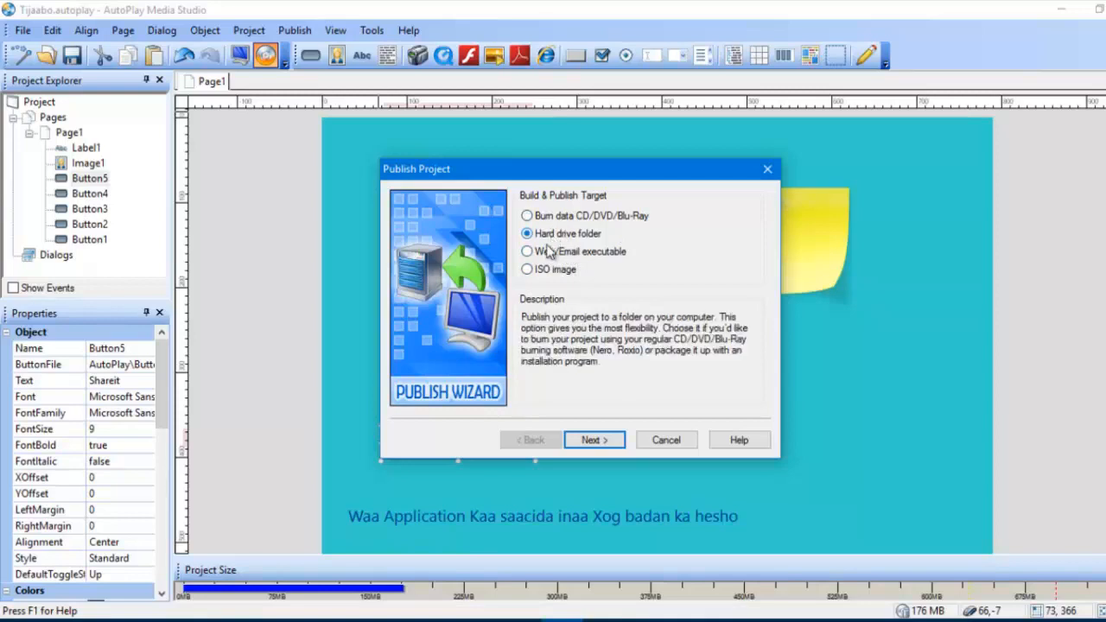
pyautogui.click(593, 440)
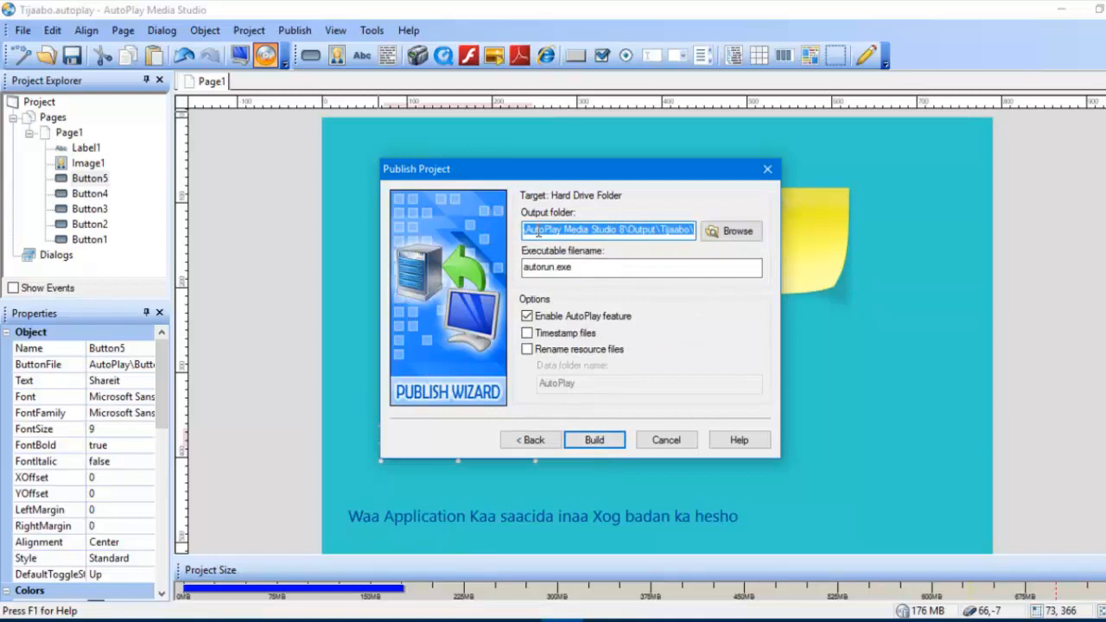
# Step: Examine the full output folder path in the publish settings
pyautogui.click(578, 228)
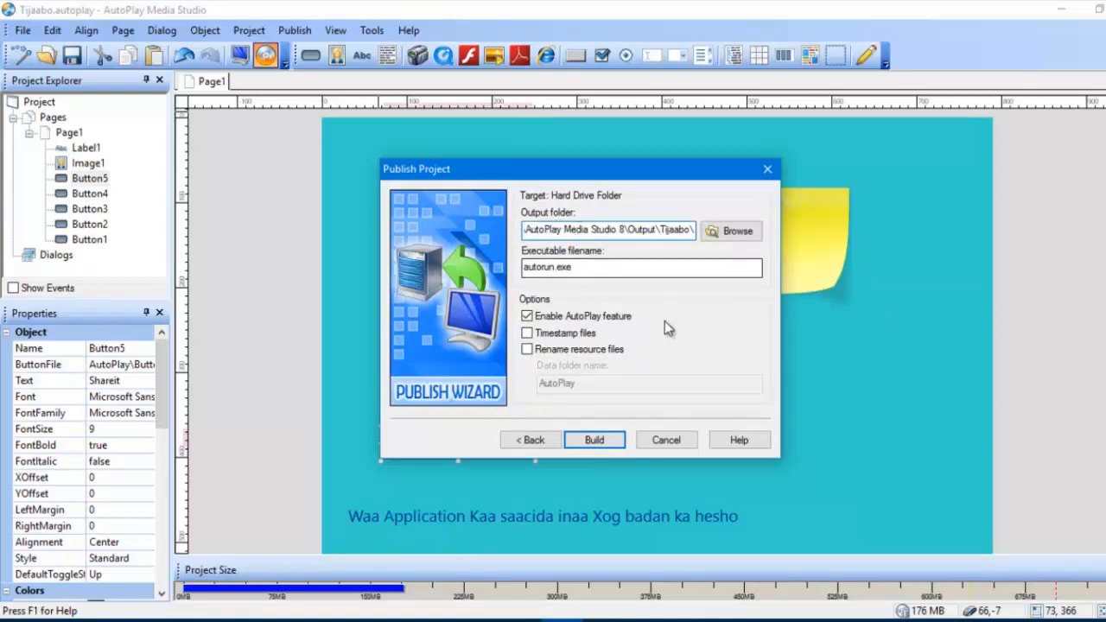
pyautogui.press('Left')
pyautogui.press('Left')
pyautogui.press('Left')
pyautogui.press('Left')
pyautogui.press('Left')
pyautogui.press('Left')
pyautogui.press('Left')
pyautogui.press('Left')
pyautogui.press('Left')
pyautogui.press('Left')
pyautogui.press('Left')
pyautogui.press('Left')
pyautogui.press('Left')
pyautogui.press('Left')
pyautogui.press('Left')
pyautogui.press('Left')
pyautogui.press('Left')
pyautogui.press('Left')
pyautogui.press('Left')
pyautogui.press('Left')
pyautogui.press('Left')
pyautogui.press('Left')
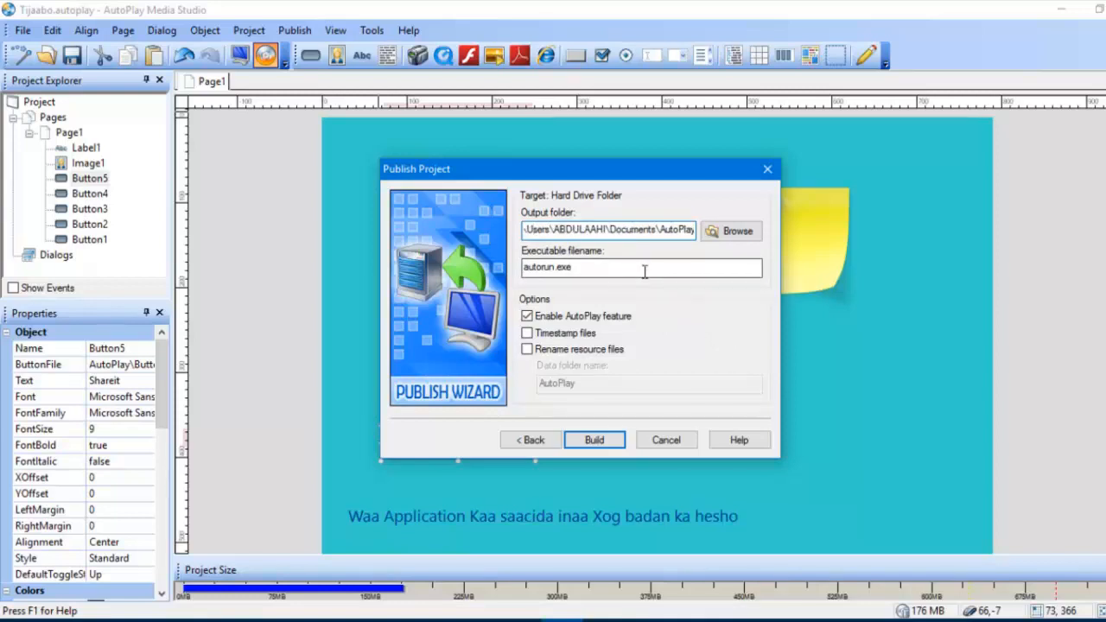
pyautogui.press('Right')
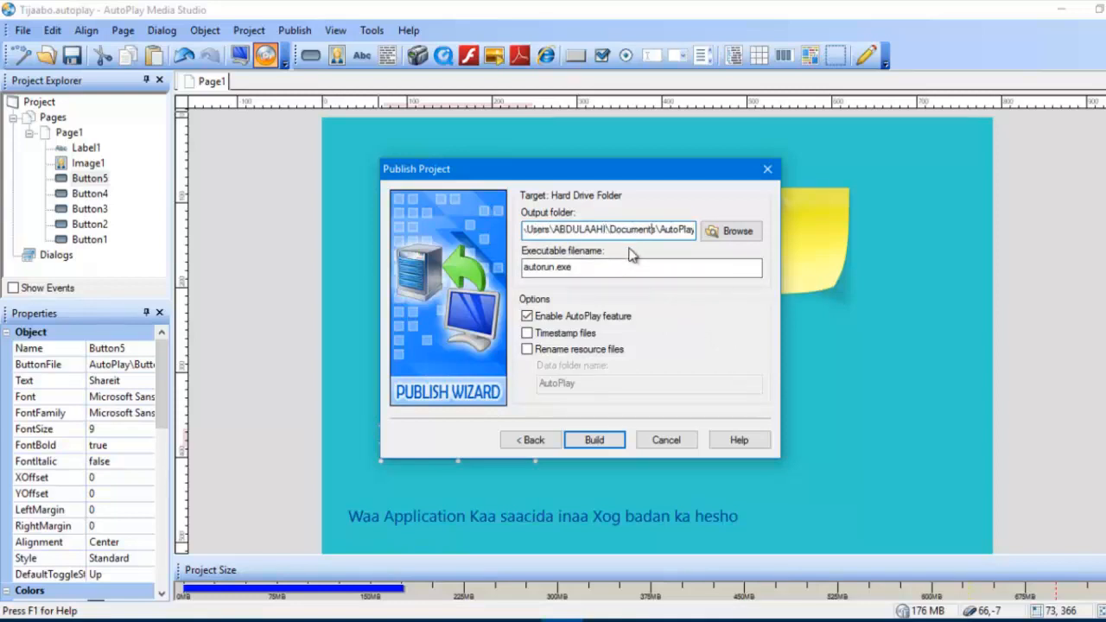
pyautogui.press('Right')
pyautogui.press('Right')
pyautogui.press('Right')
pyautogui.press('Right')
pyautogui.press('Right')
pyautogui.press('Right')
pyautogui.press('Right')
pyautogui.press('Right')
pyautogui.press('Right')
pyautogui.press('Right')
pyautogui.press('Right')
pyautogui.press('Right')
pyautogui.press('Right')
pyautogui.press('Right')
pyautogui.press('Right')
pyautogui.press('Right')
pyautogui.press('Right')
pyautogui.press('Right')
pyautogui.press('Right')
pyautogui.press('Right')
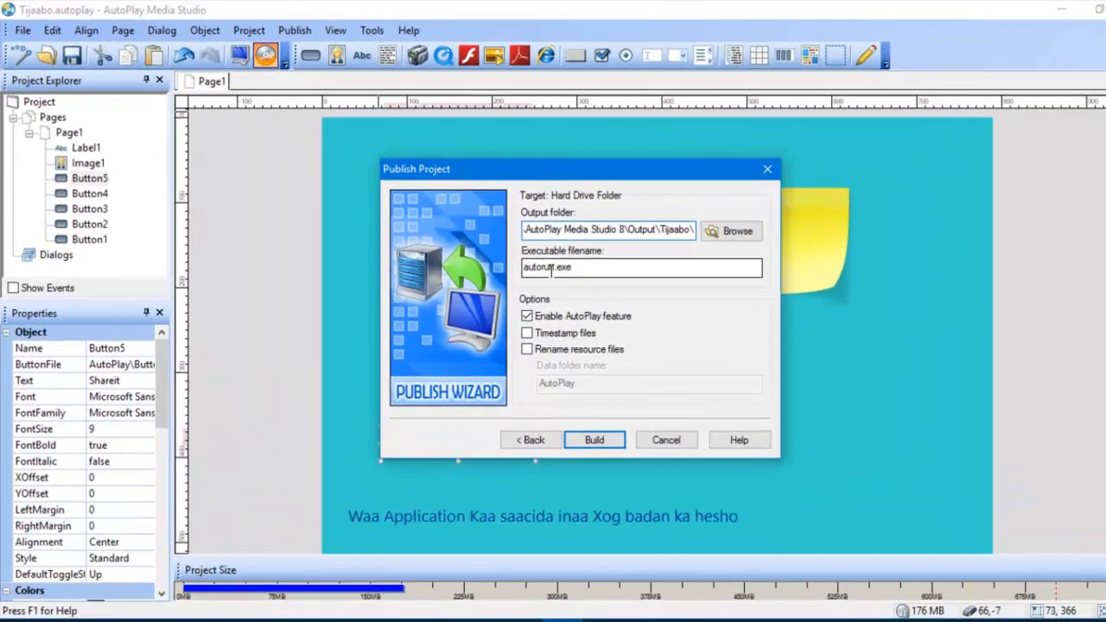
# Step: Name the executable Tijaabo_App.exe, build the project, and finish publishing with the output folder opened
pyautogui.doubleClick(554, 268)
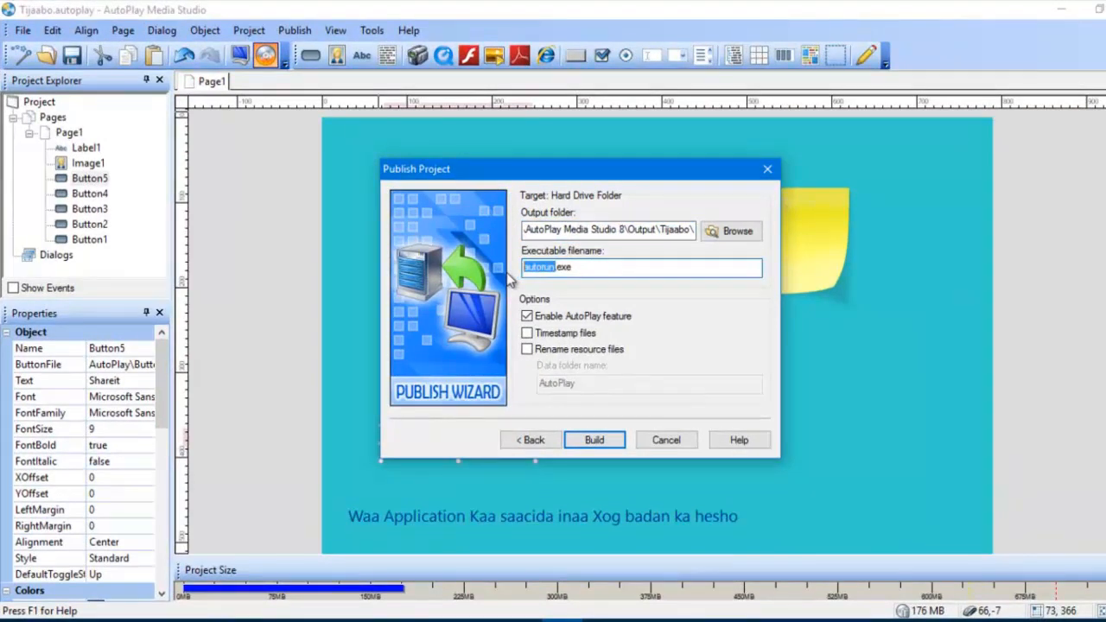
pyautogui.write('Tijaao')
pyautogui.press('BackSpace')
pyautogui.write('bo')
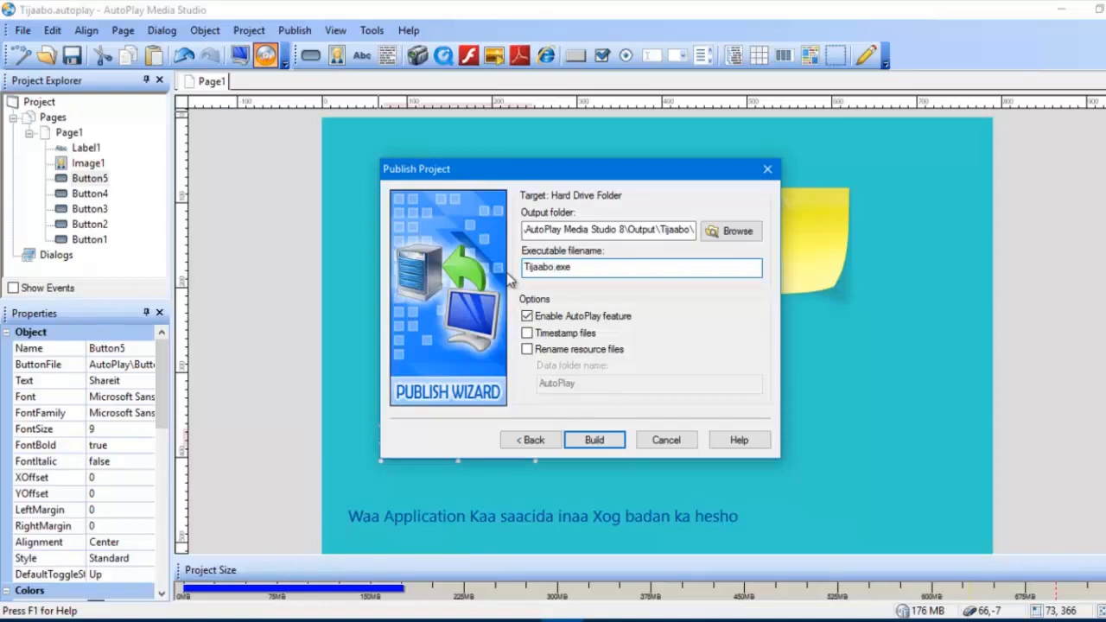
pyautogui.write('_App')
pyautogui.click(599, 439)
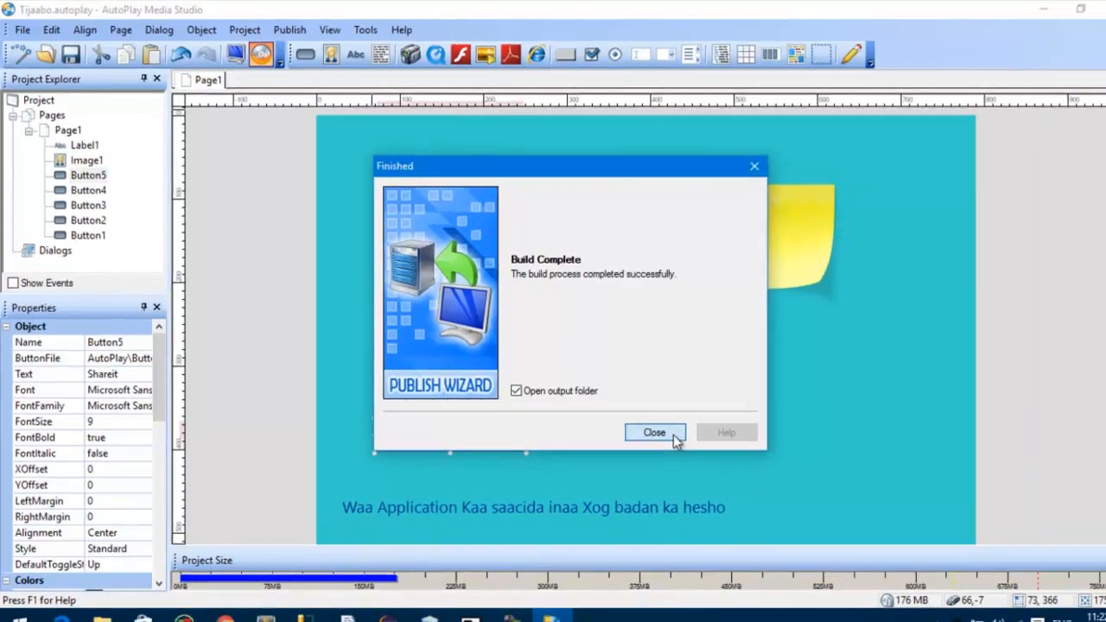
pyautogui.click(677, 439)
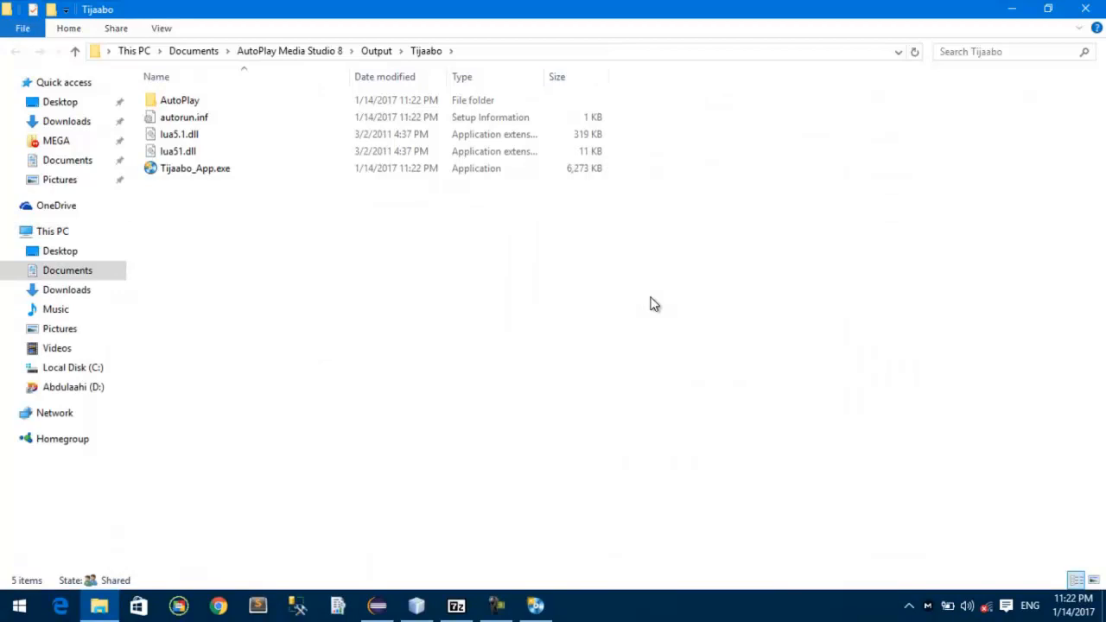
# Step: Run Tijaabo_App.exe from the output folder, test its Shareit button, and close the application
pyautogui.rightClick(242, 242)
pyautogui.click(325, 304)
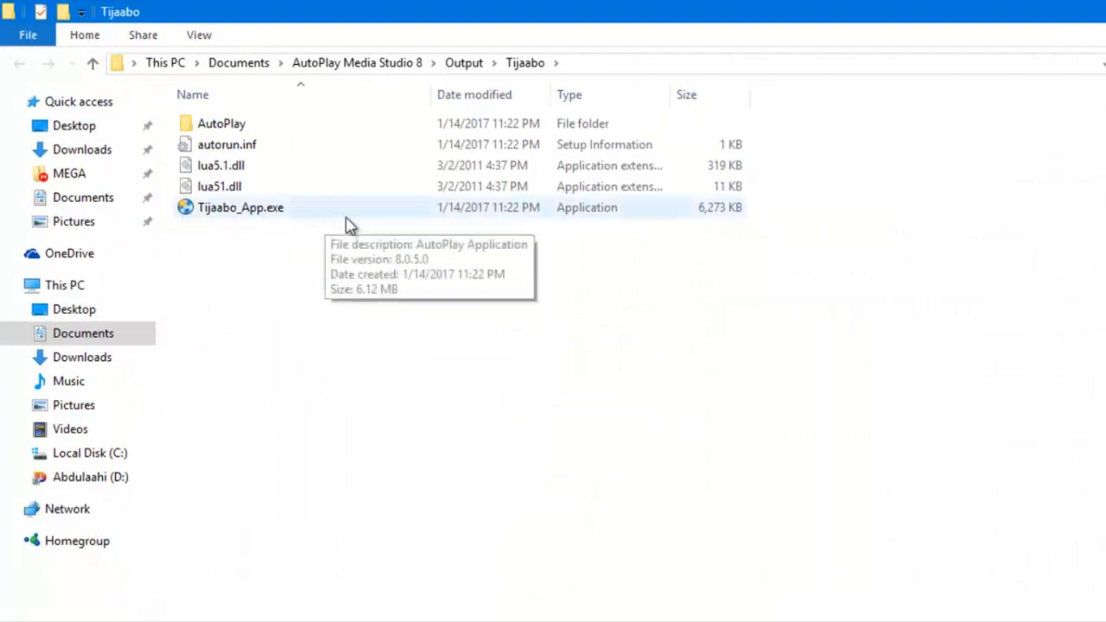
pyautogui.click(292, 216)
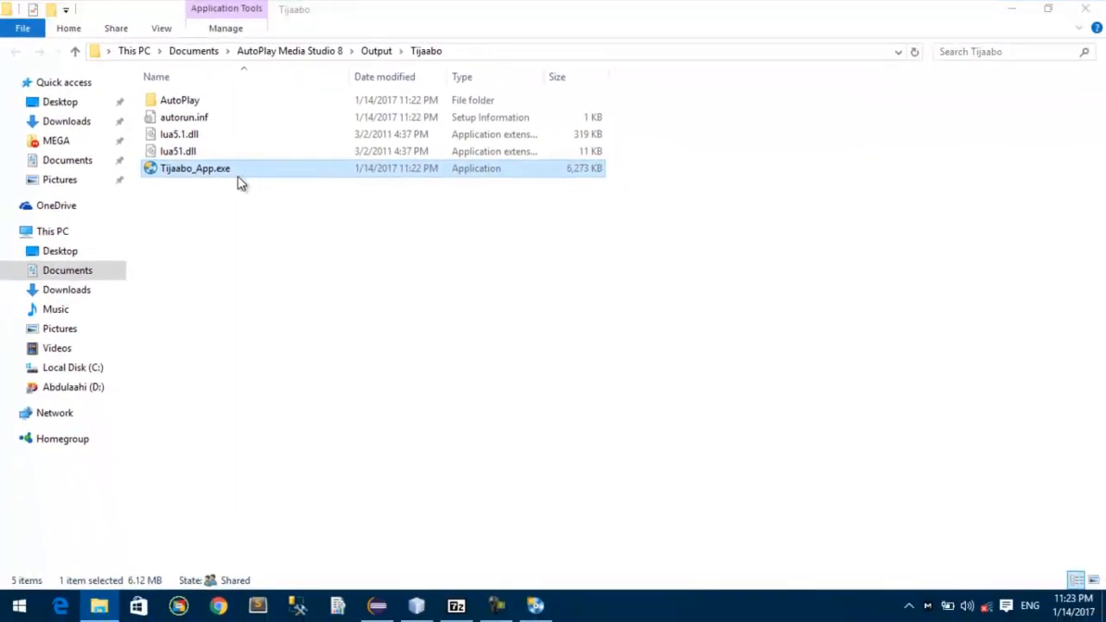
pyautogui.doubleClick(240, 182)
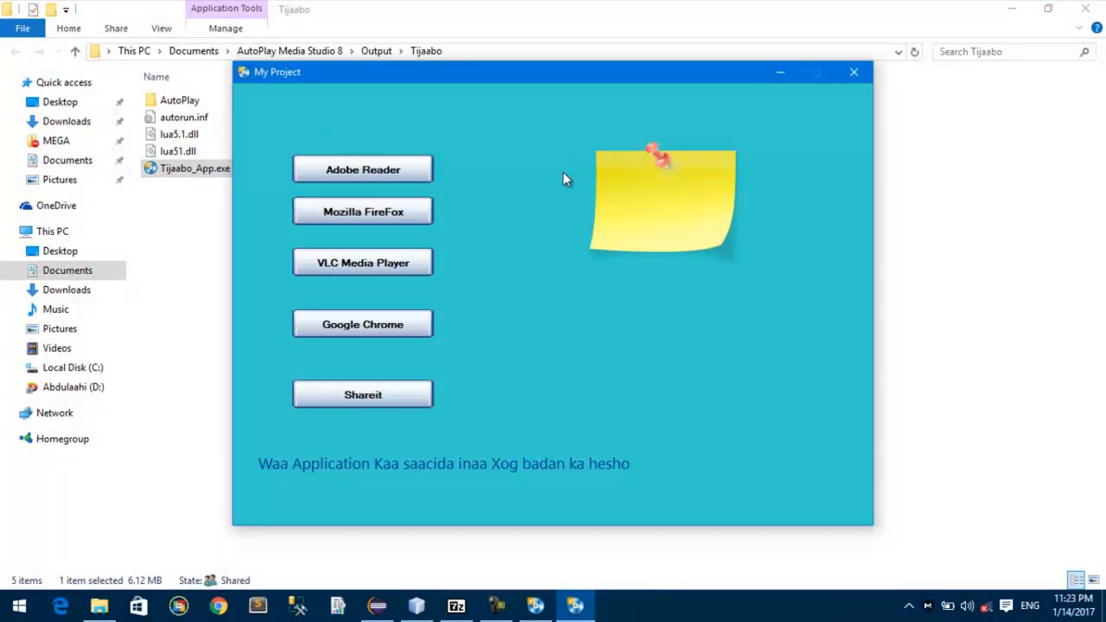
pyautogui.click(410, 410)
pyautogui.click(624, 339)
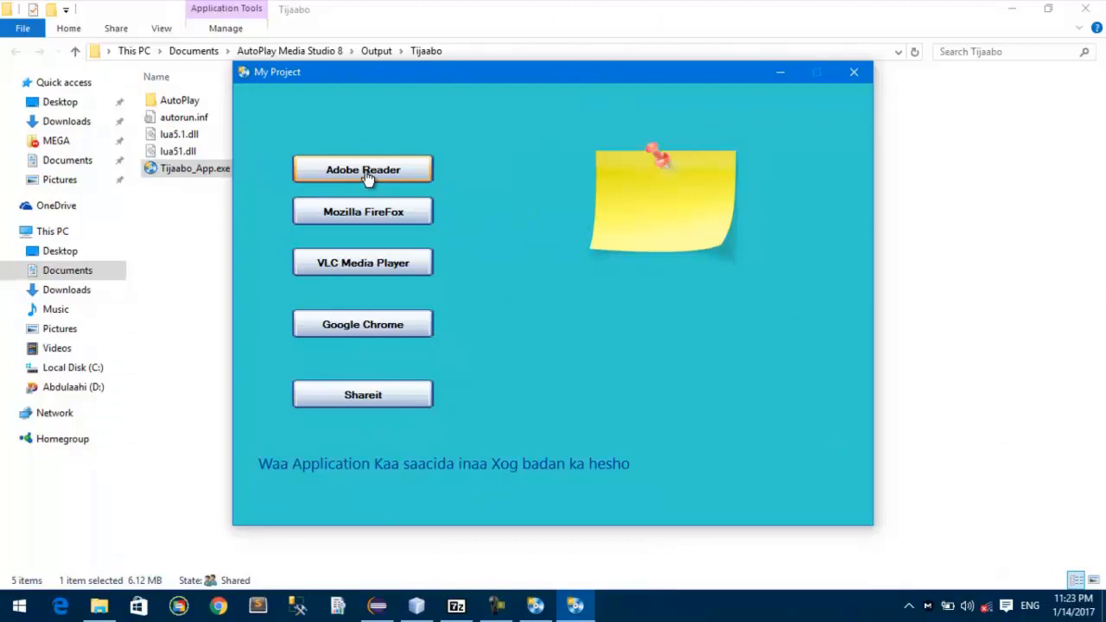
pyautogui.click(854, 73)
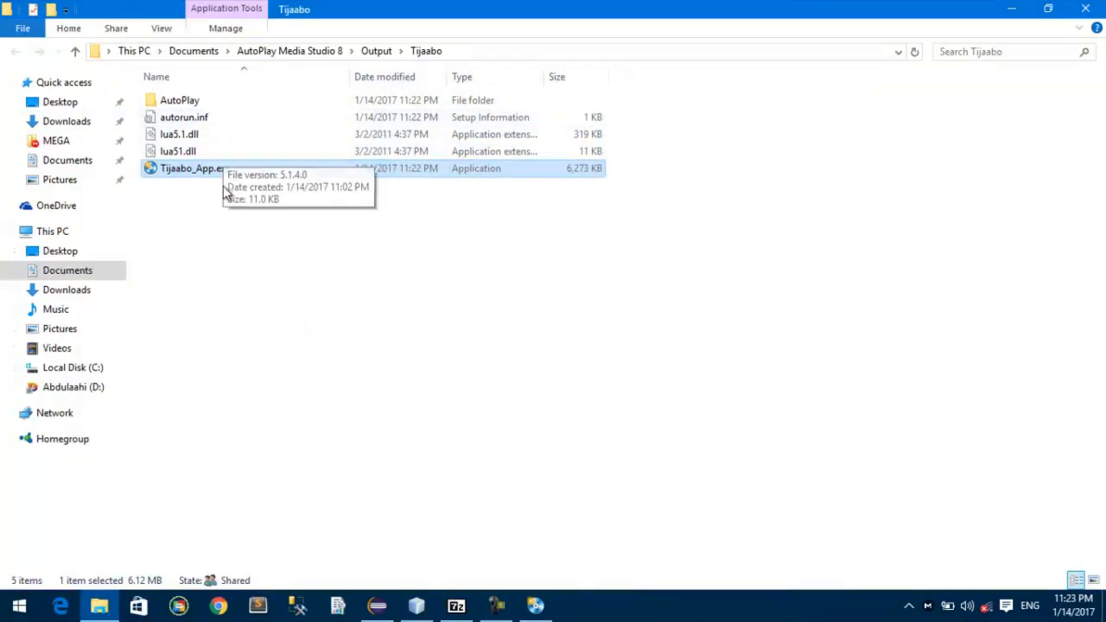
pyautogui.click(220, 232)
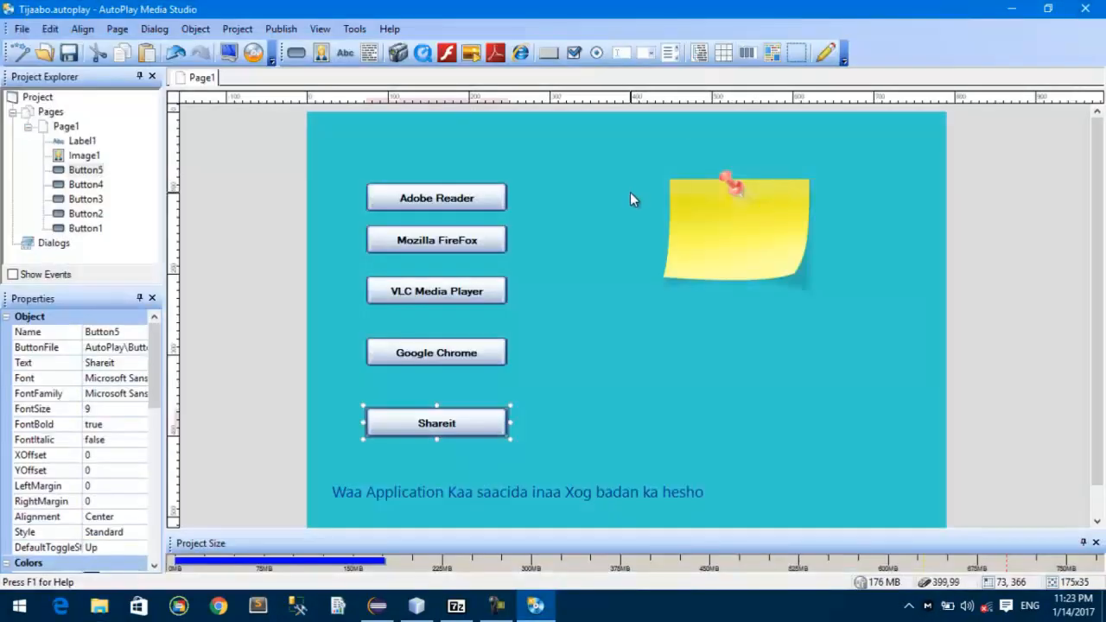
# Step: In File Explorer, browse from Documents through AutoPlay Media Studio 8 and Output to the published Tijaabo folder
pyautogui.press('super+e')
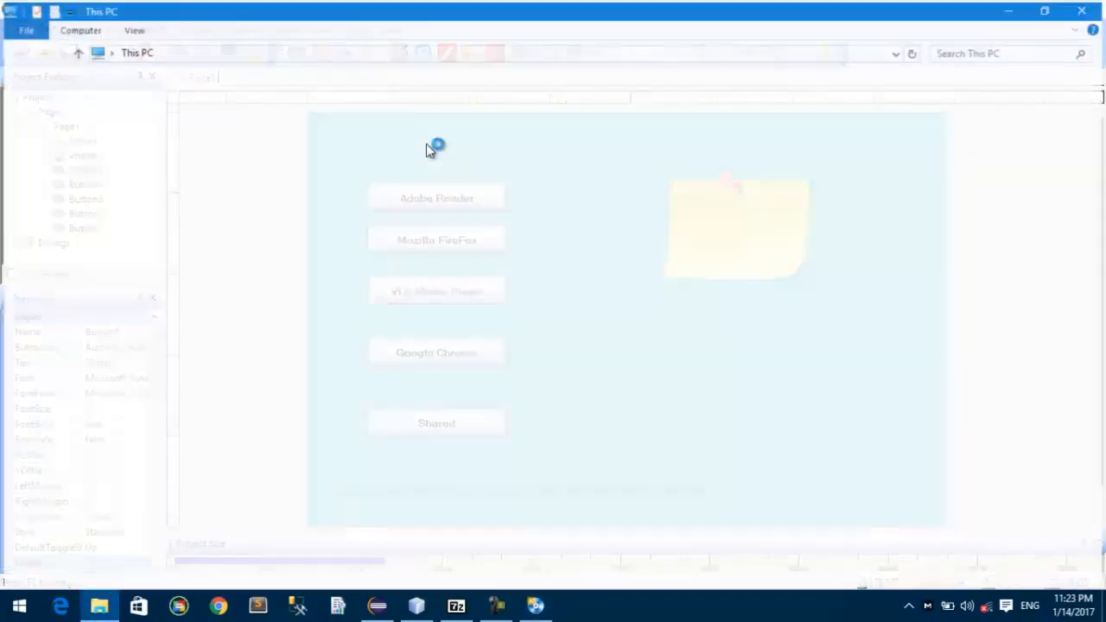
pyautogui.doubleClick(440, 116)
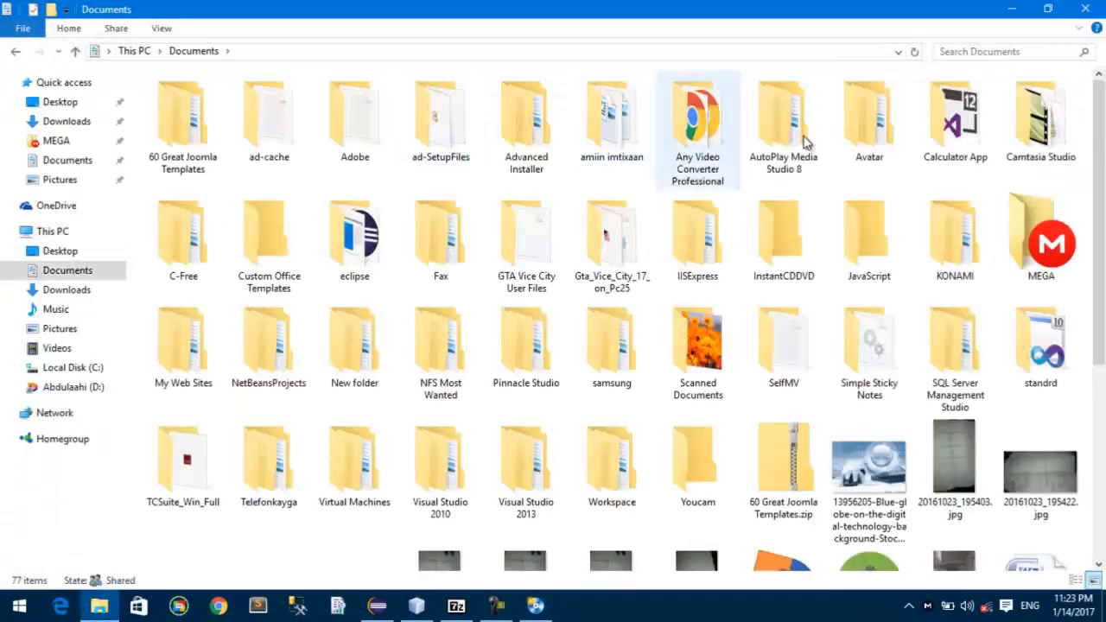
pyautogui.doubleClick(806, 140)
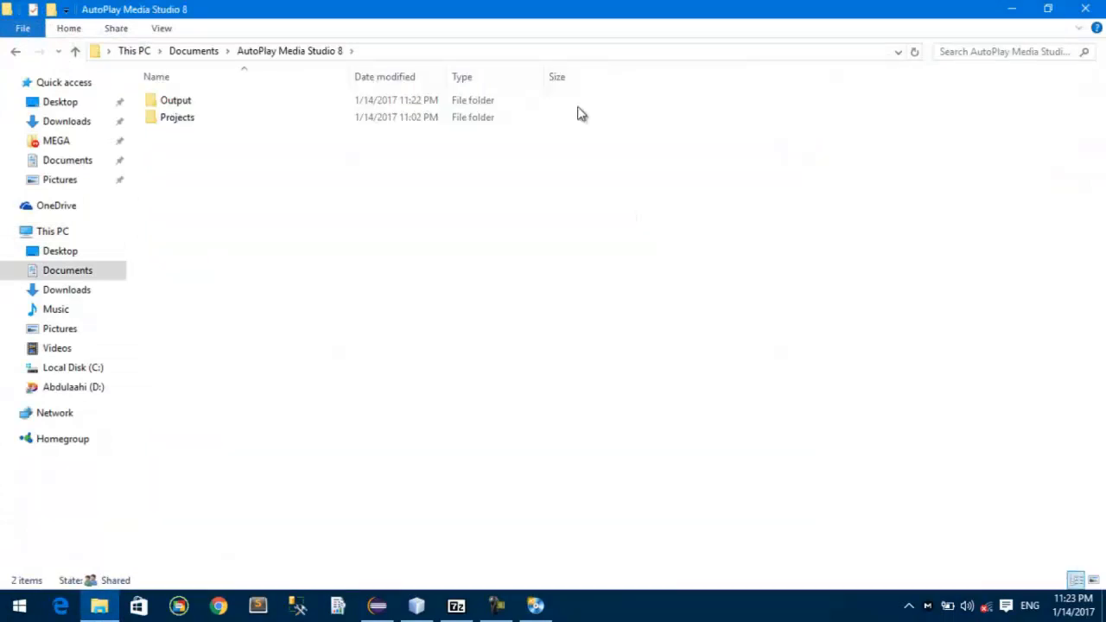
pyautogui.doubleClick(303, 103)
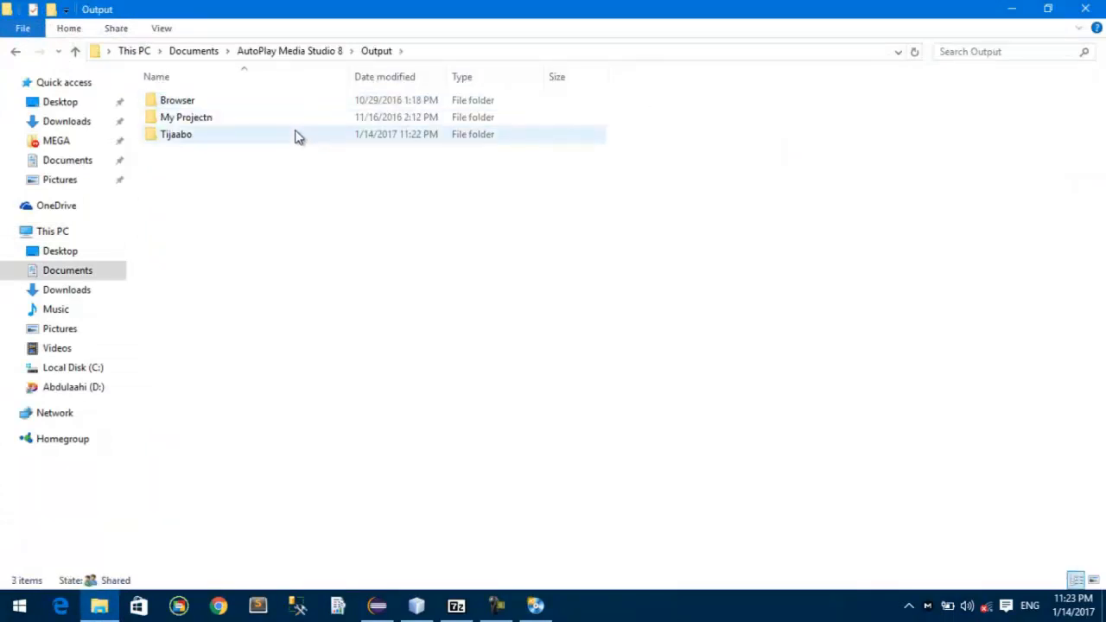
pyautogui.doubleClick(297, 137)
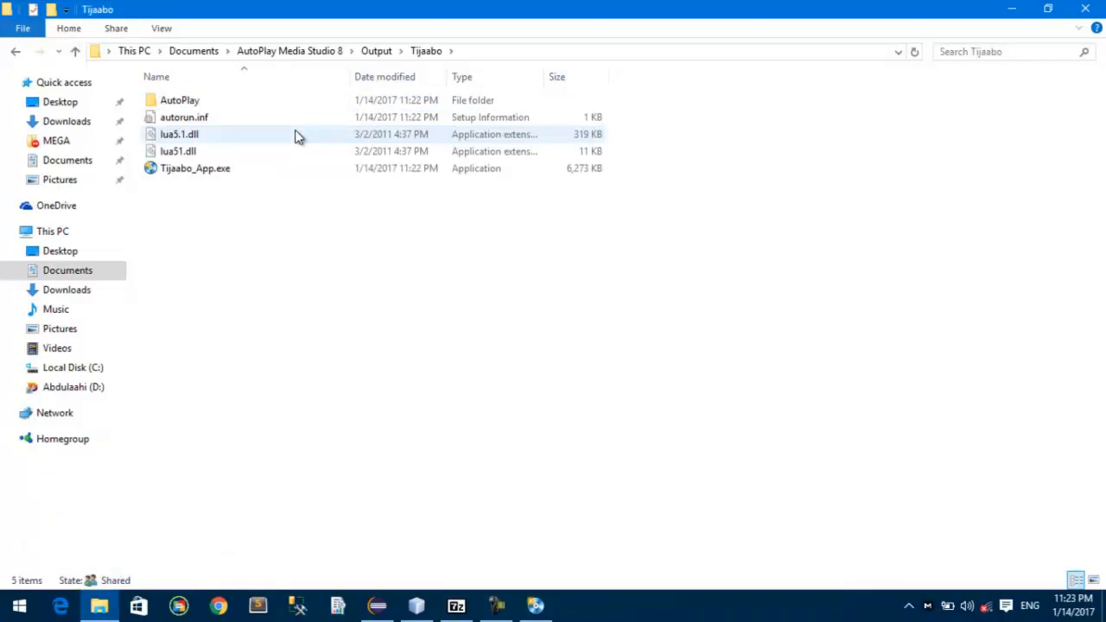
pyautogui.click(377, 50)
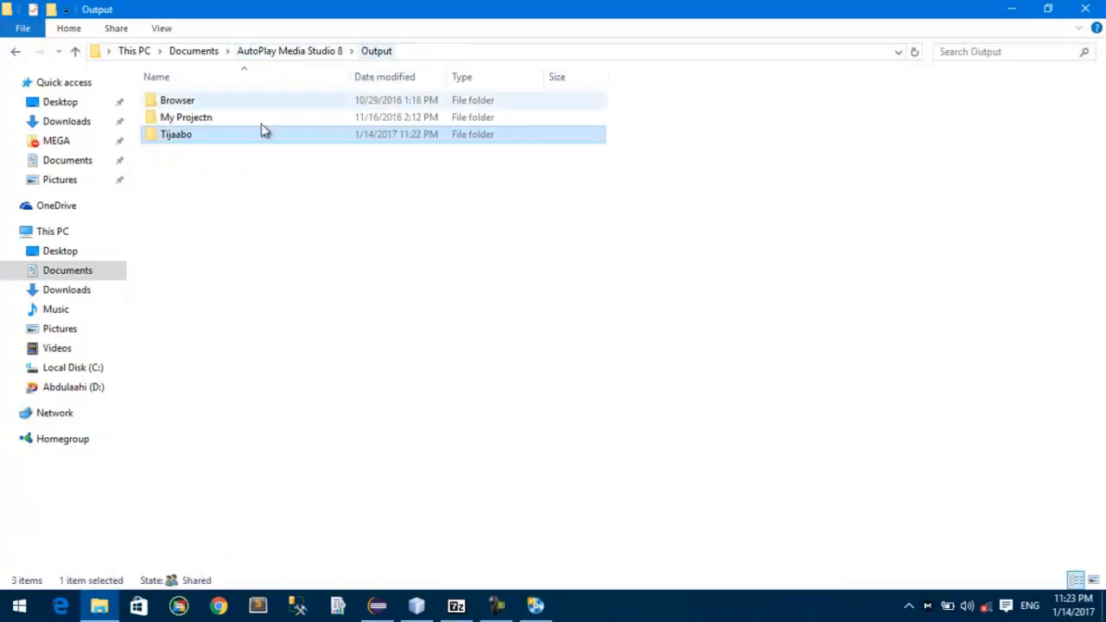
pyautogui.doubleClick(210, 139)
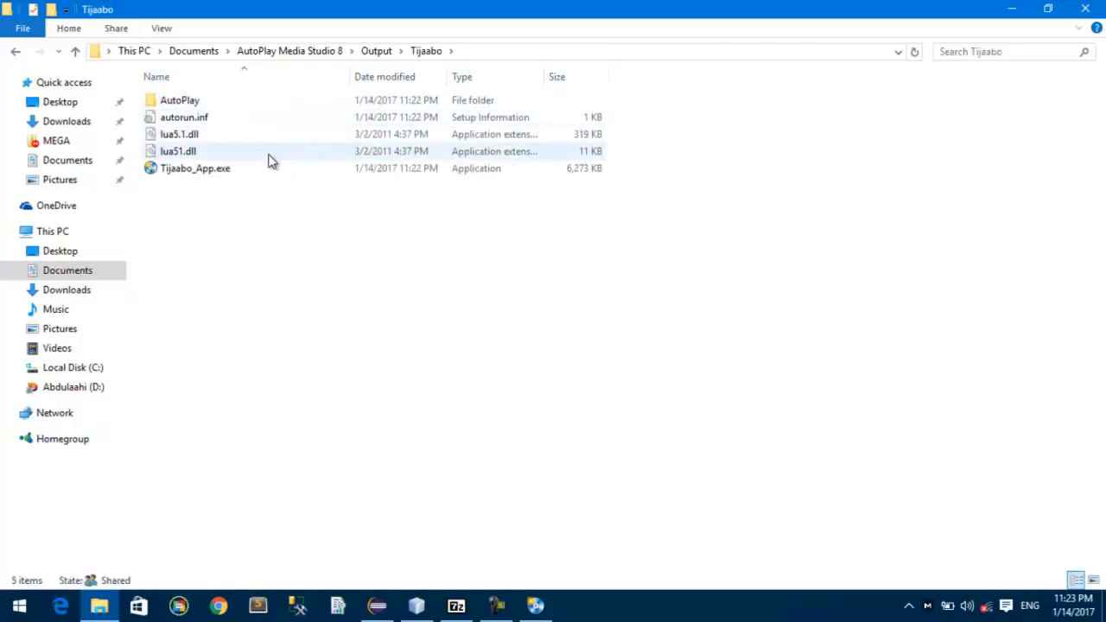